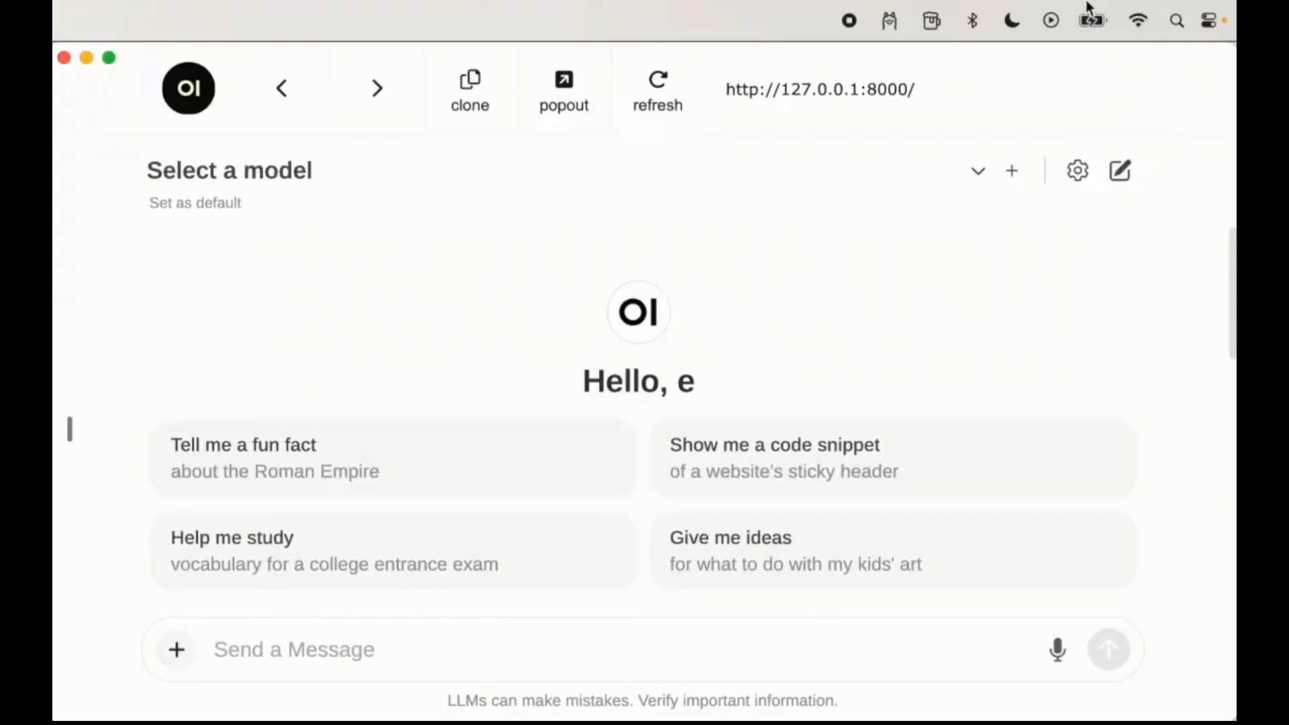
# - Switch Wi-Fi off, choose llama3:instruct as the model and send the kids' art ideas suggestion
pyautogui.click(1138, 21)
pyautogui.click(393, 458)
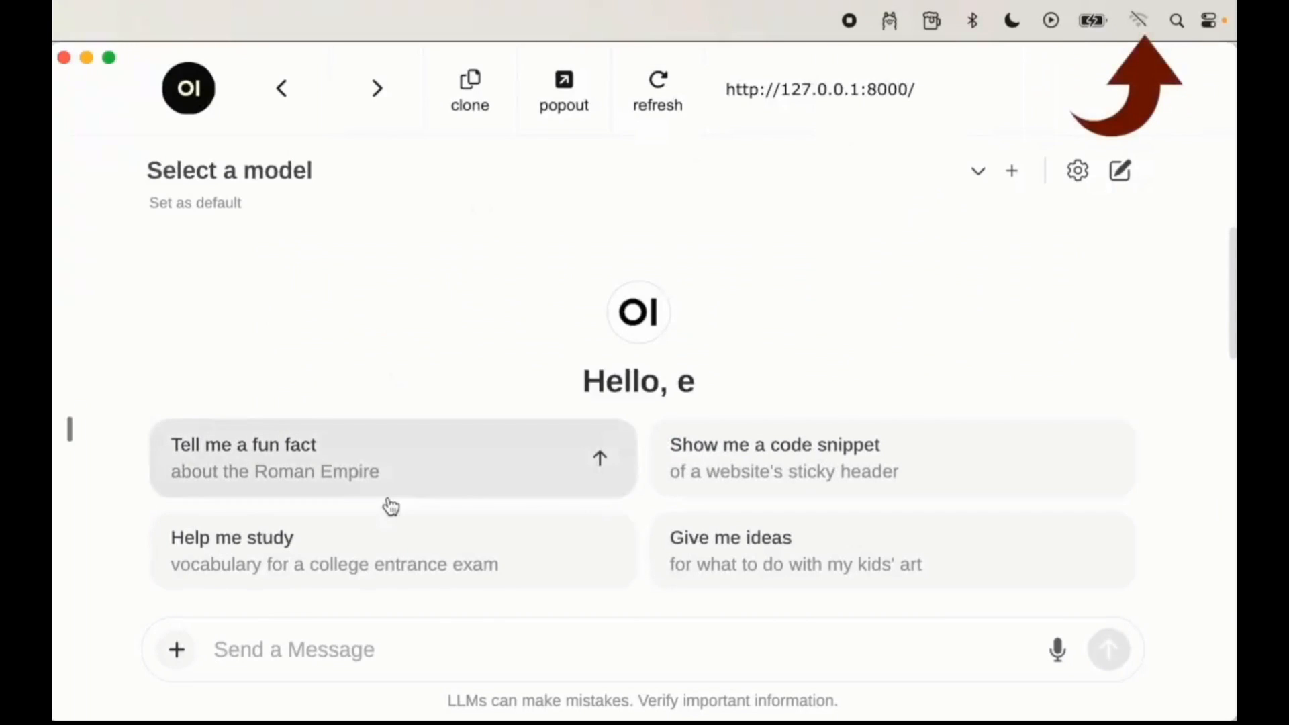
pyautogui.click(229, 170)
pyautogui.scroll(-5, 277, 348)
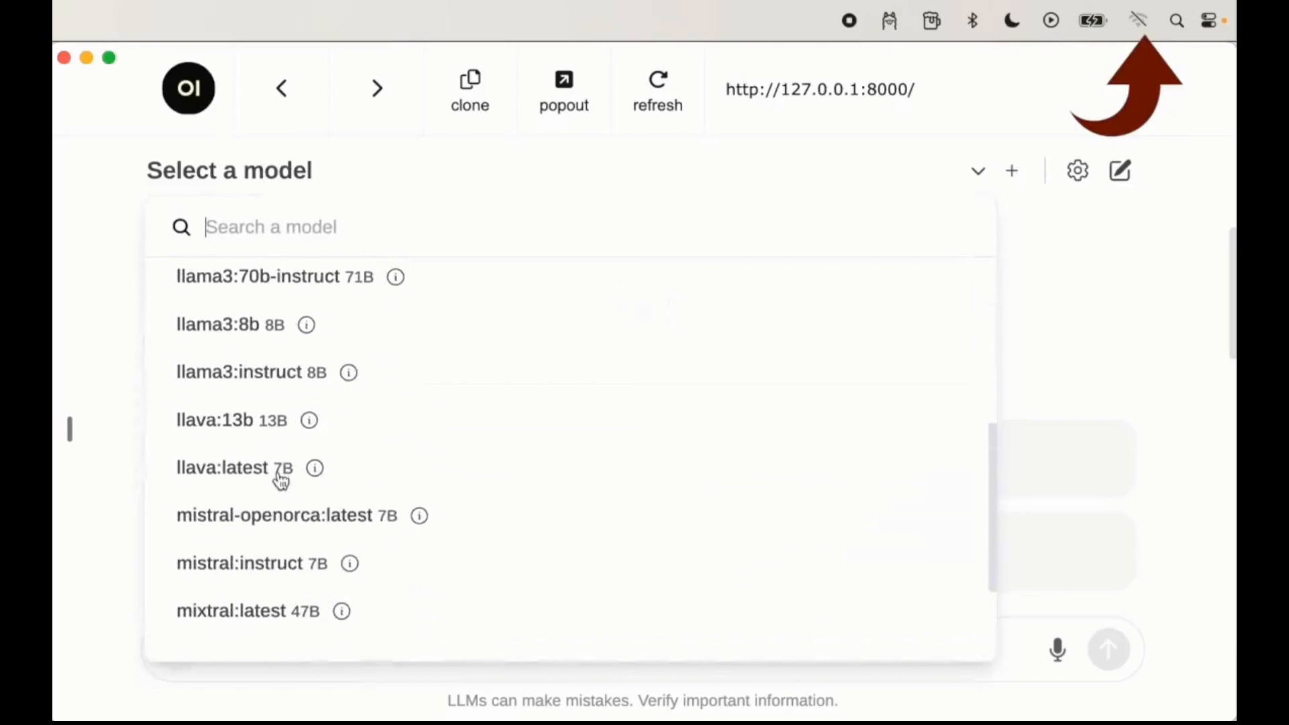
pyautogui.scroll(2, 277, 474)
pyautogui.scroll(-1, 278, 481)
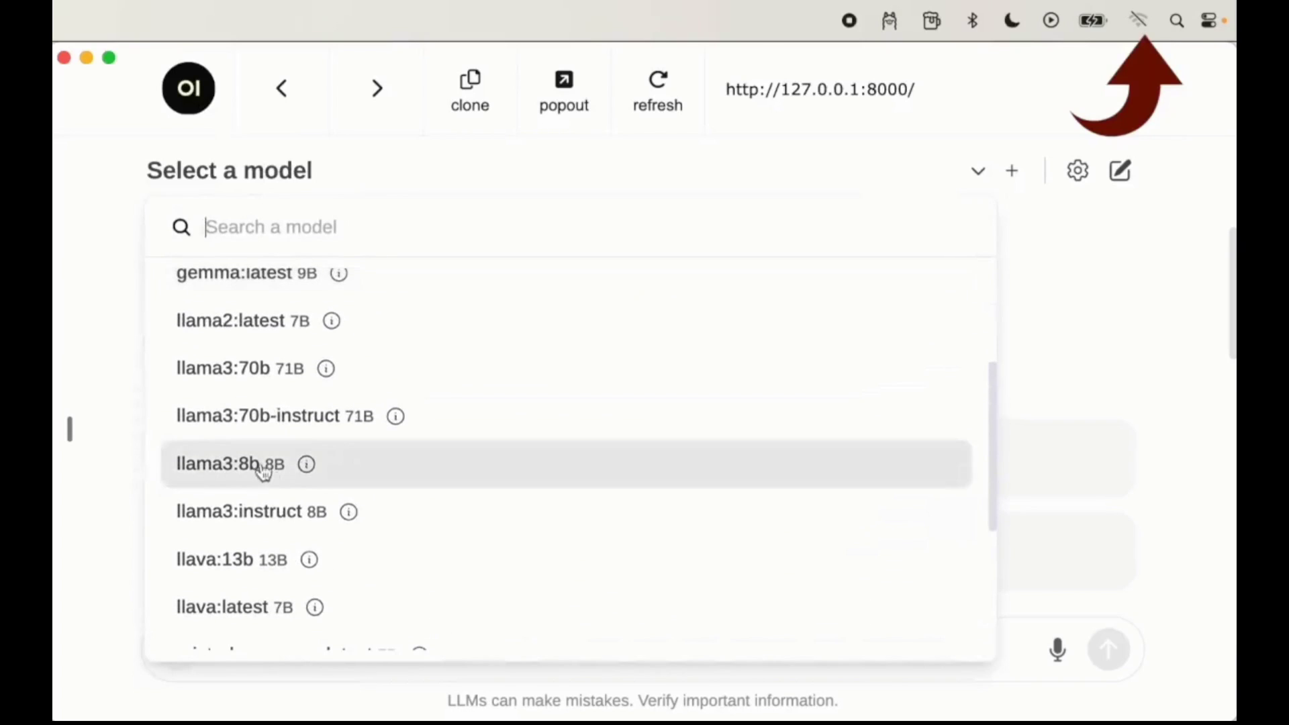
pyautogui.click(260, 513)
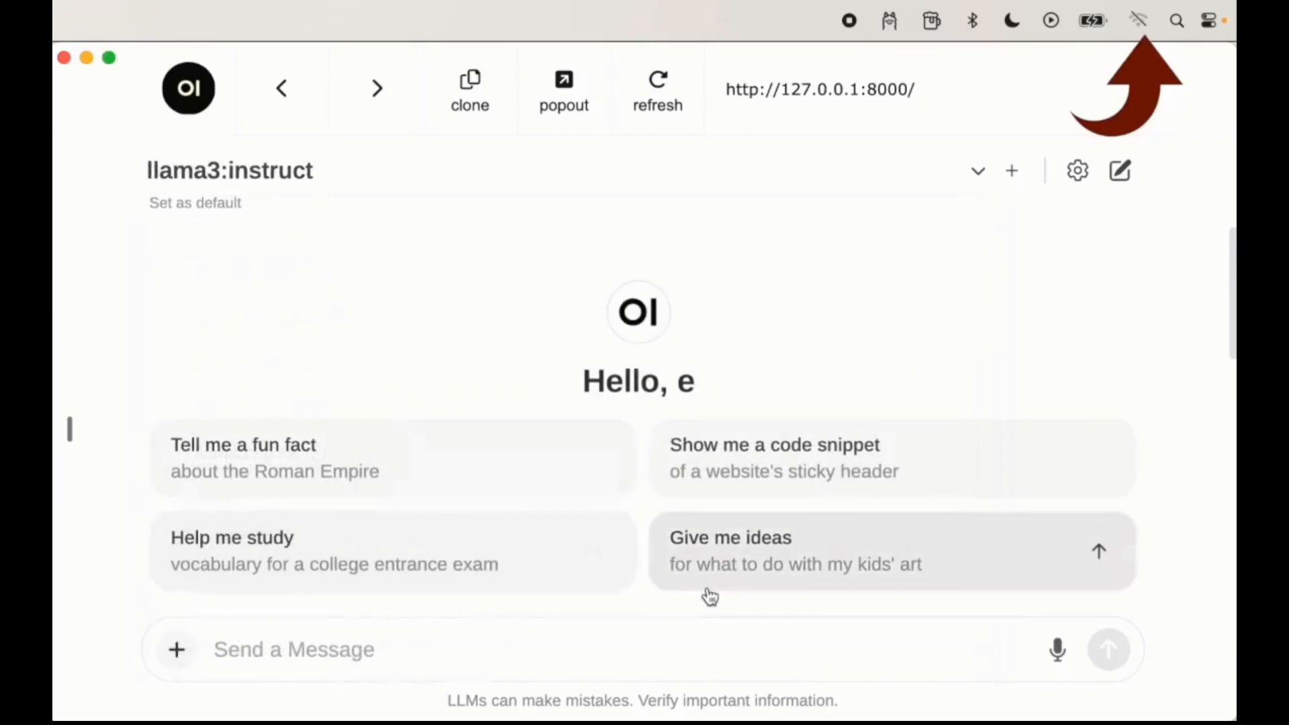
pyautogui.click(705, 564)
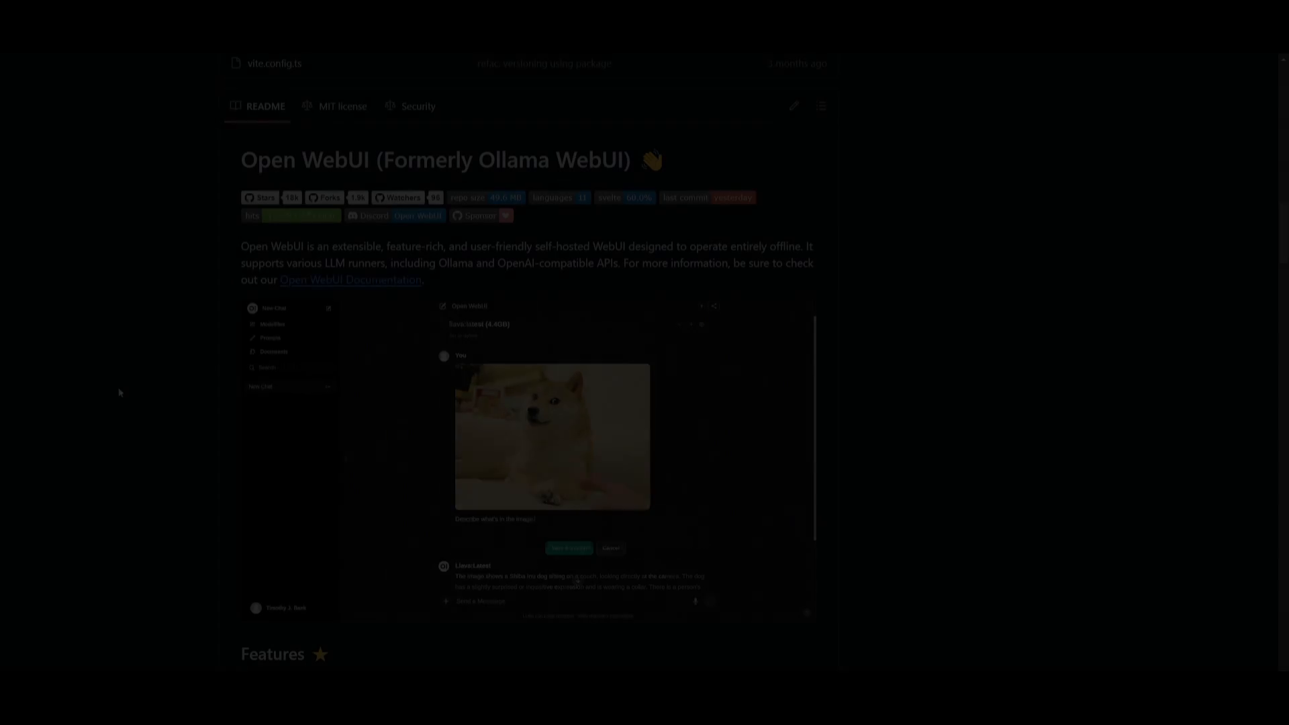
pyautogui.scroll(-5, 144, 348)
pyautogui.scroll(-5, 144, 348)
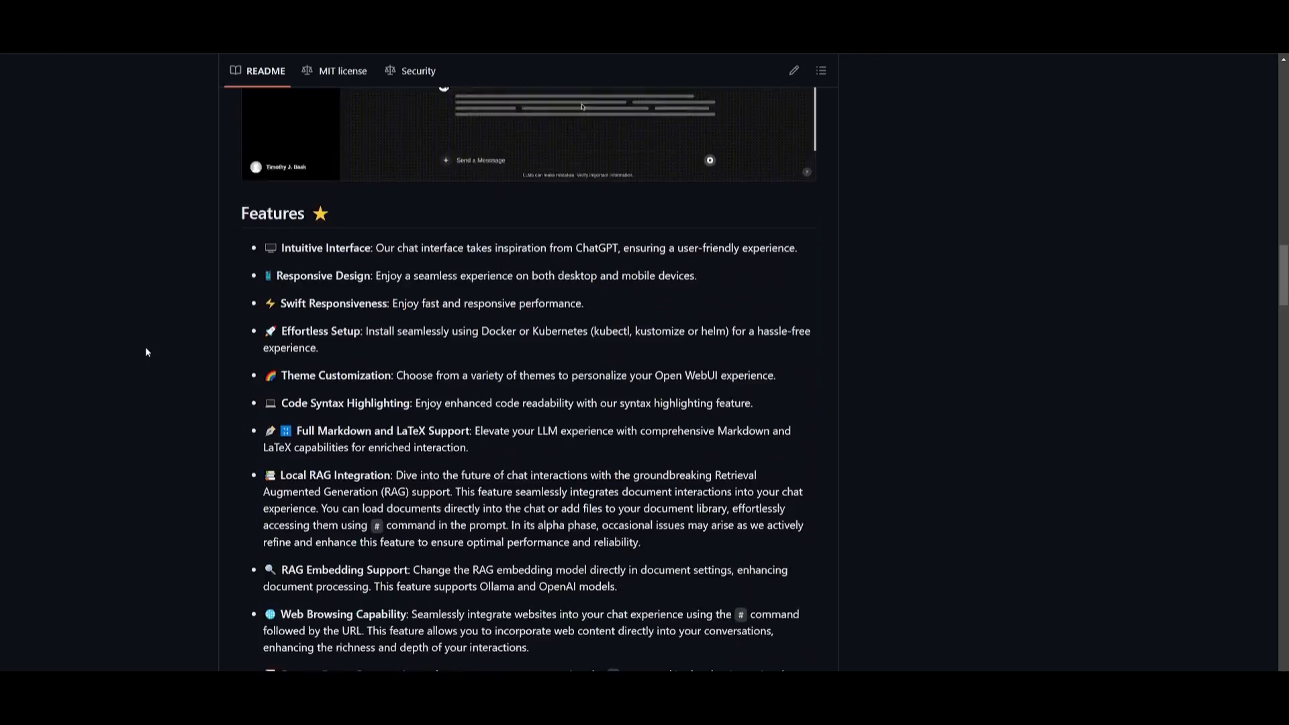
pyautogui.scroll(-5, 144, 346)
pyautogui.scroll(-5, 138, 314)
pyautogui.scroll(-5, 132, 300)
pyautogui.scroll(-5, 137, 305)
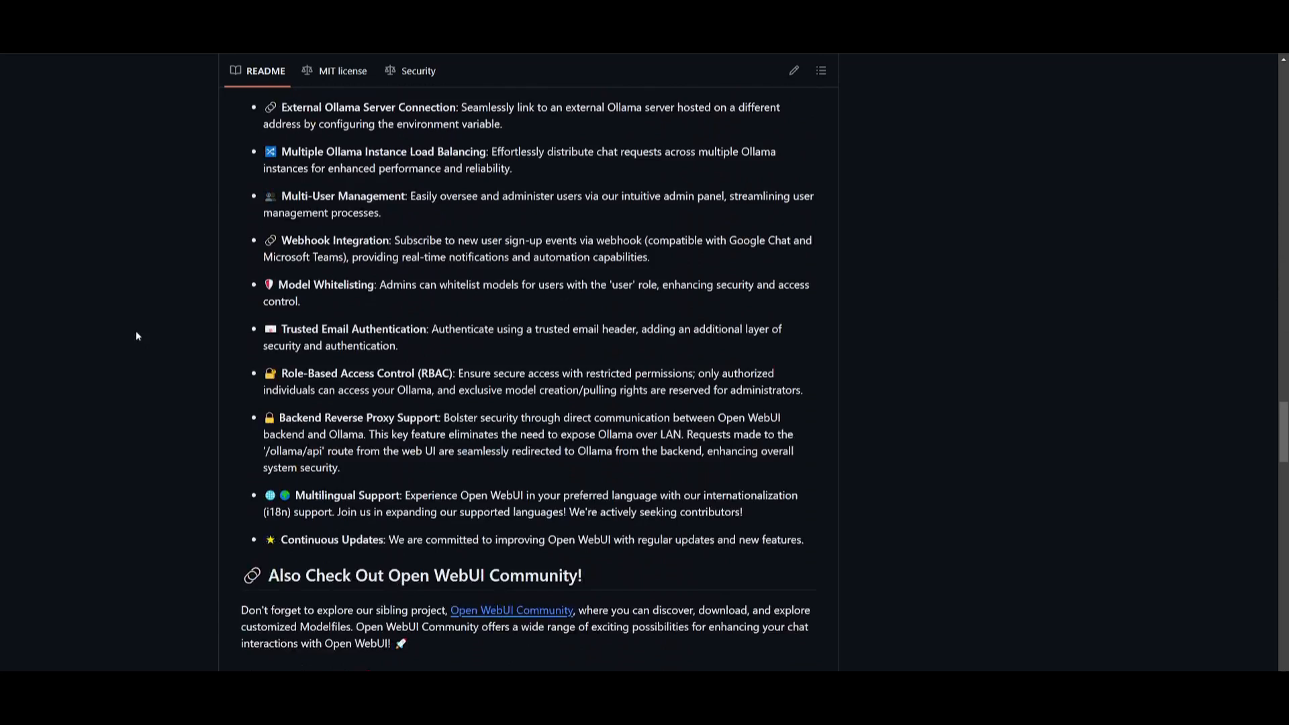
pyautogui.scroll(-5, 137, 330)
pyautogui.scroll(-5, 110, 352)
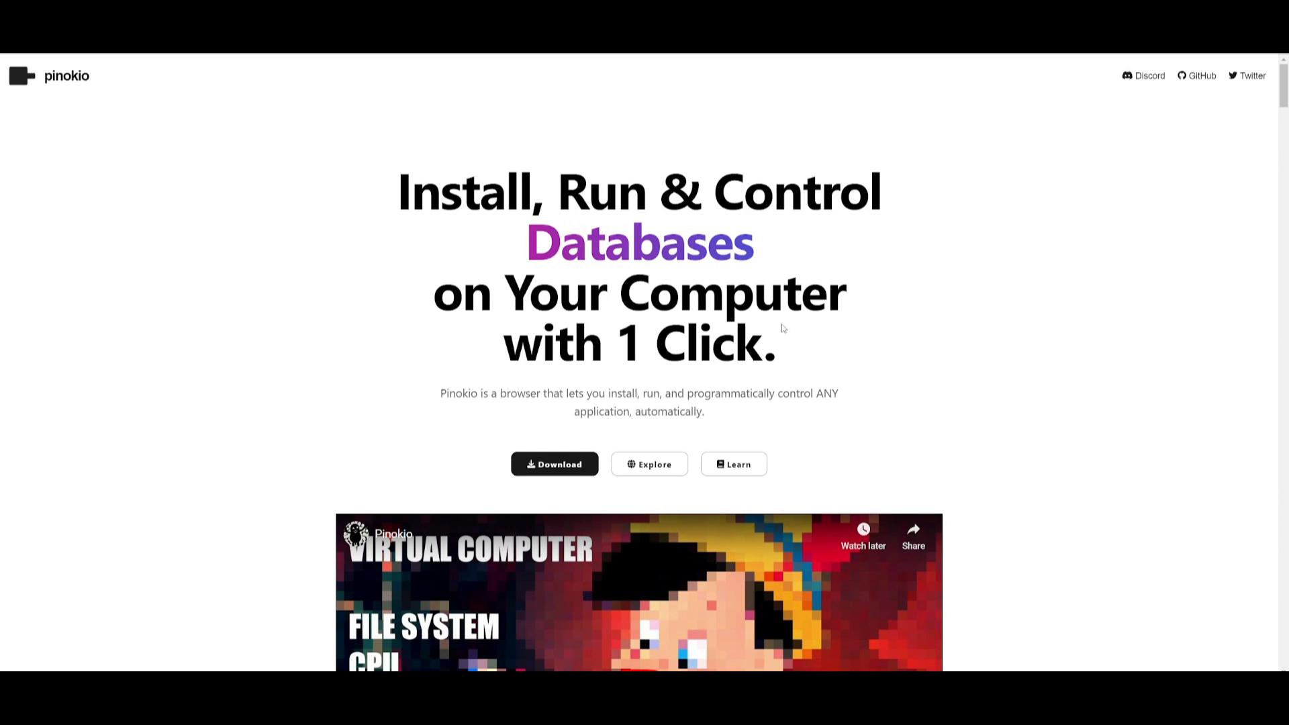
pyautogui.scroll(-3, 782, 329)
pyautogui.scroll(-3, 795, 343)
pyautogui.scroll(-4, 795, 343)
pyautogui.scroll(-3, 798, 345)
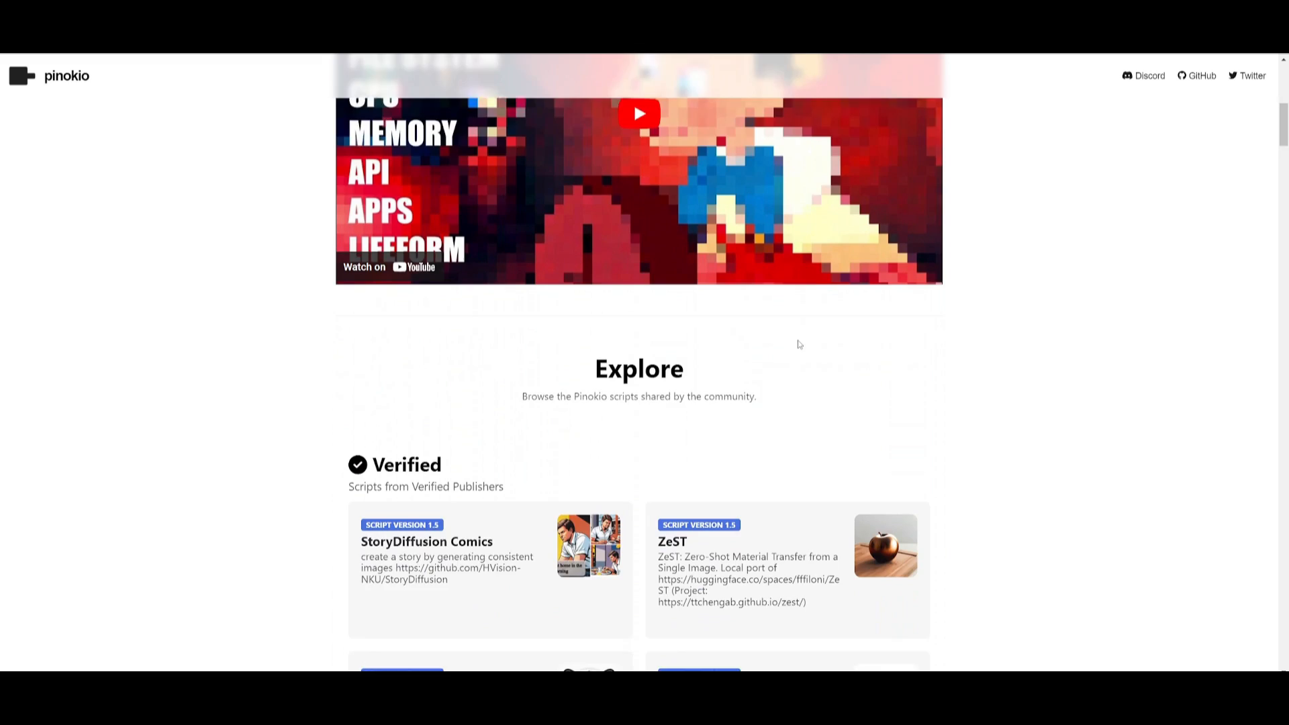
pyautogui.scroll(-3, 799, 345)
pyautogui.scroll(-3, 800, 343)
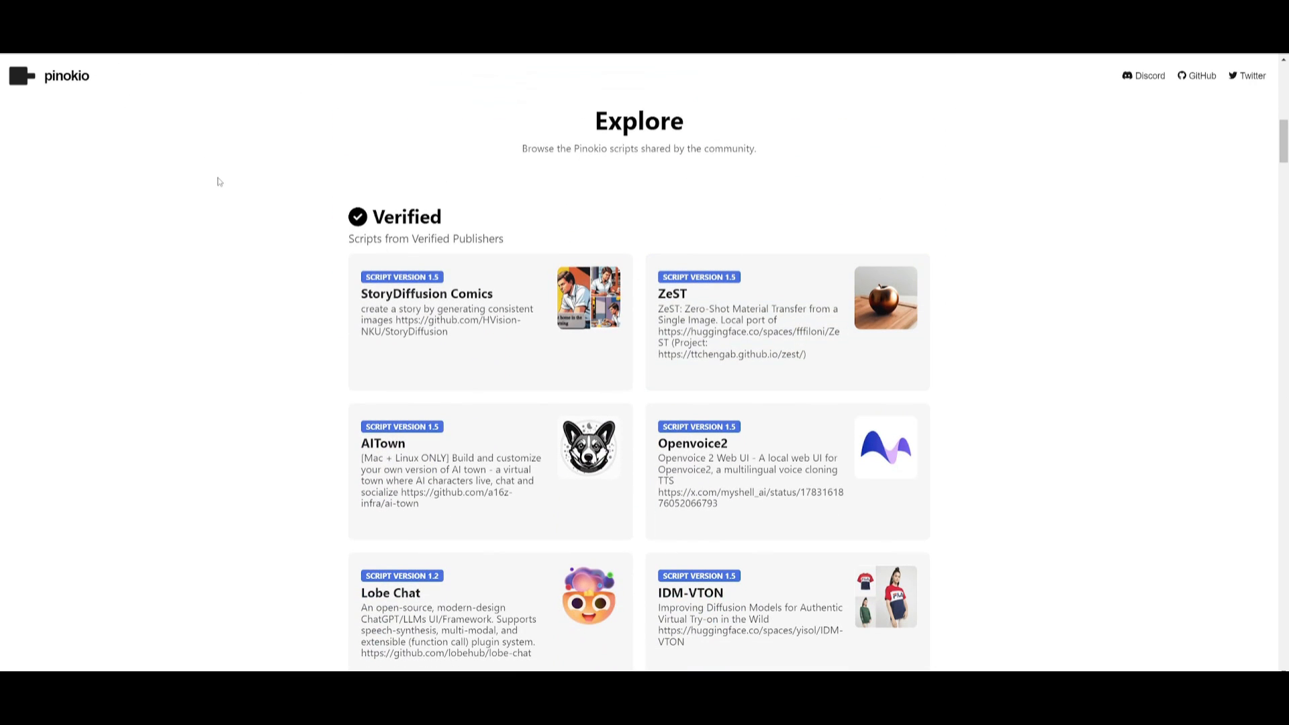
pyautogui.scroll(-2, 1182, 342)
pyautogui.scroll(-1, 906, 343)
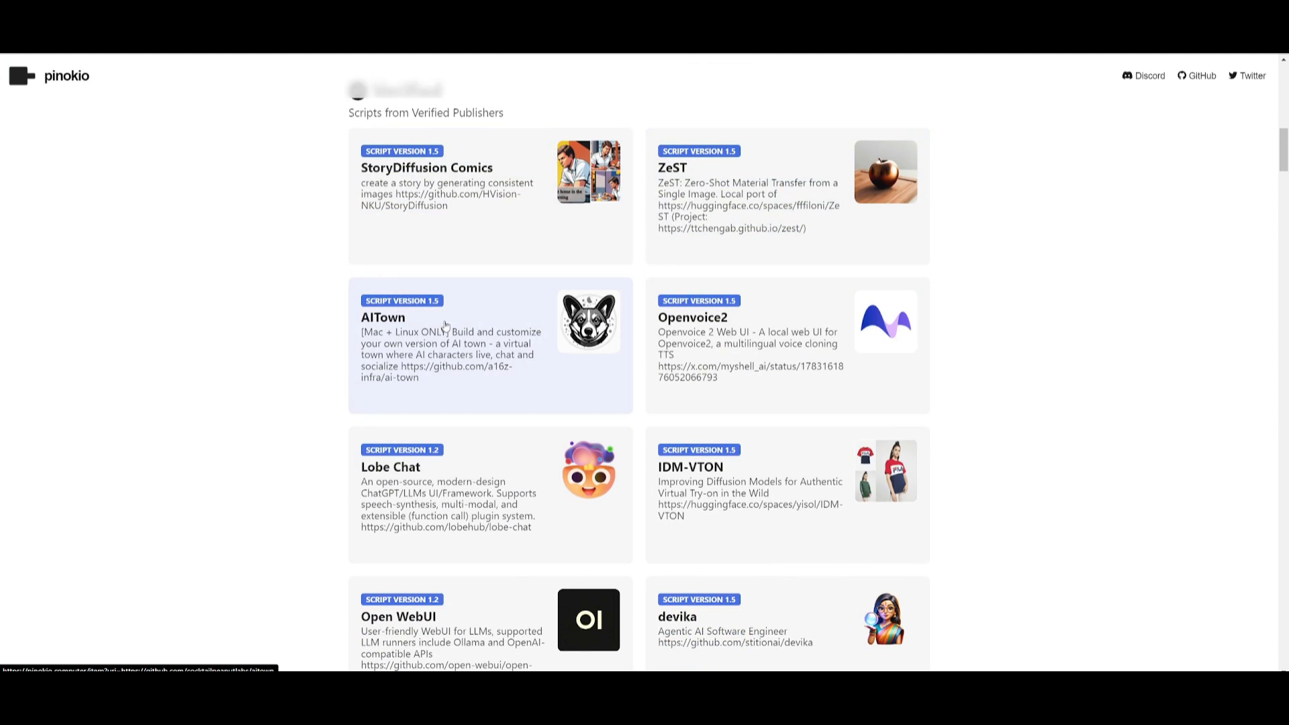
pyautogui.scroll(-2, 433, 454)
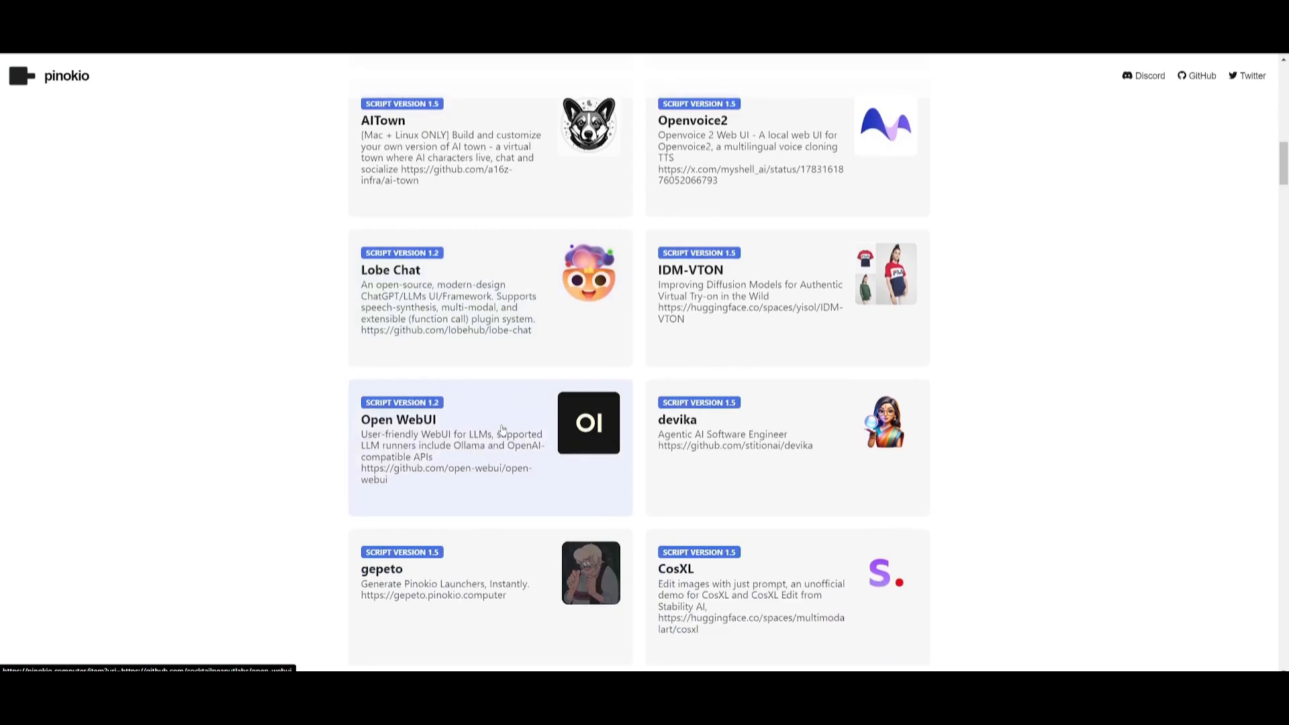
pyautogui.scroll(-2, 507, 406)
pyautogui.scroll(-2, 506, 406)
pyautogui.scroll(-2, 506, 406)
pyautogui.scroll(-1, 513, 392)
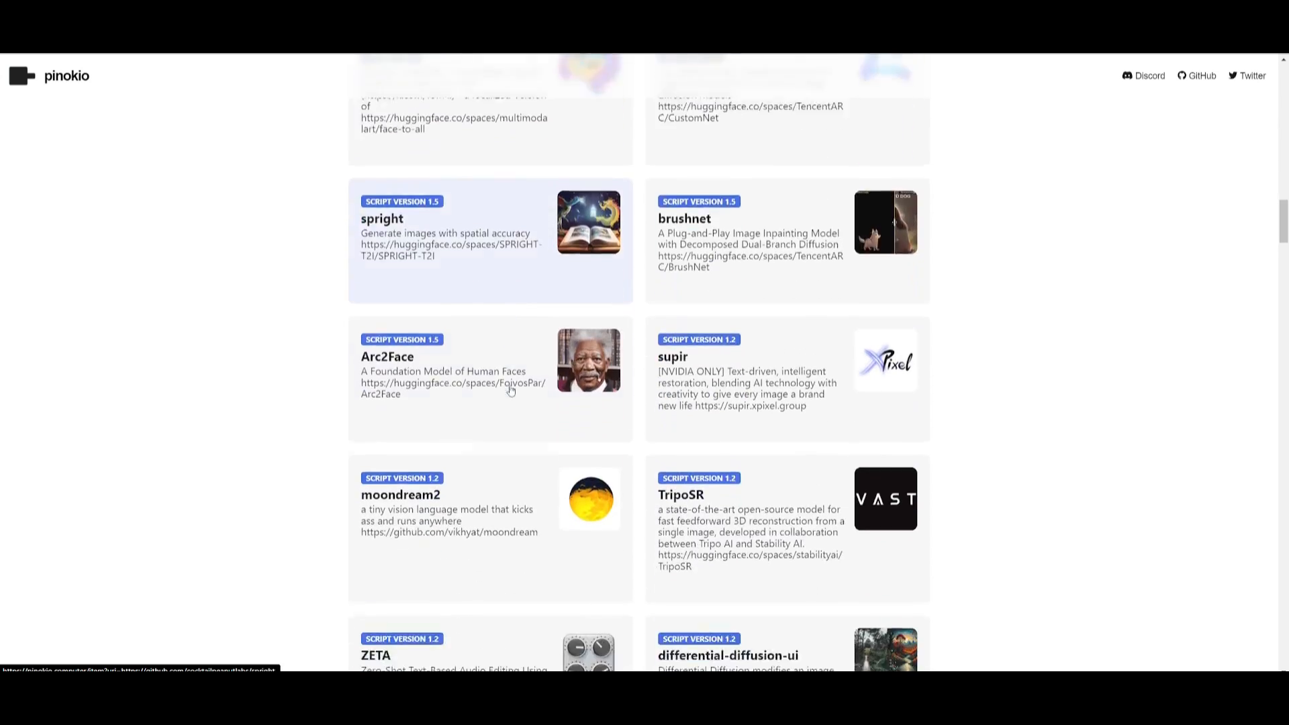
pyautogui.scroll(-1, 519, 378)
pyautogui.scroll(-2, 520, 379)
pyautogui.scroll(-1, 520, 379)
pyautogui.scroll(-2, 545, 375)
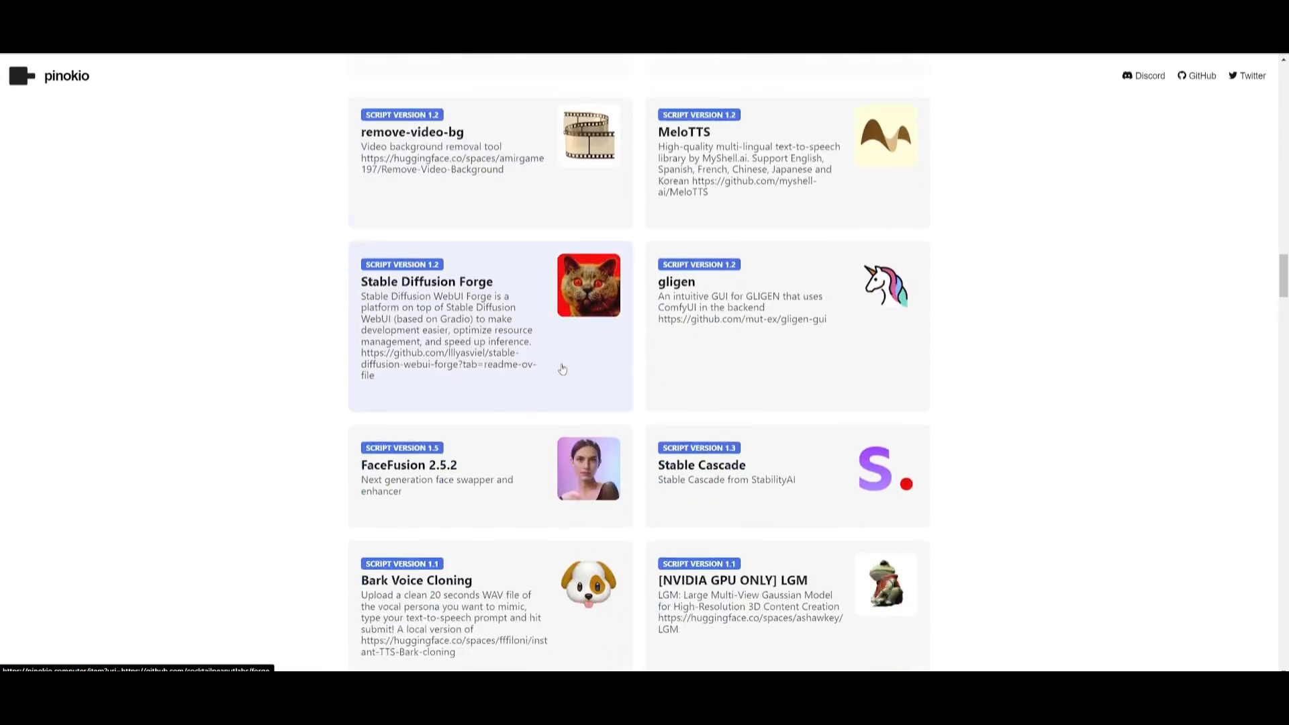
pyautogui.scroll(-1, 561, 371)
pyautogui.scroll(-4, 559, 371)
pyautogui.scroll(-2, 560, 370)
pyautogui.scroll(-3, 554, 362)
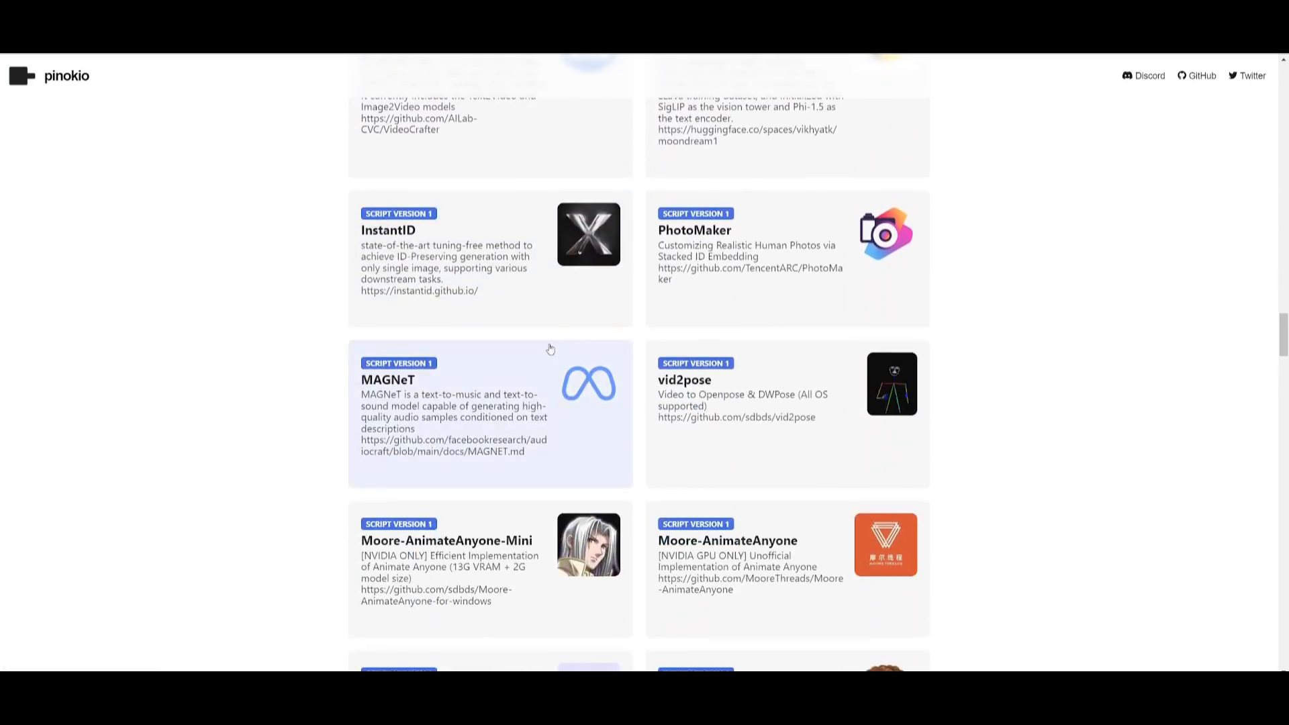
pyautogui.scroll(6, 550, 349)
pyautogui.scroll(5, 550, 349)
pyautogui.scroll(5, 550, 348)
pyautogui.scroll(8, 550, 349)
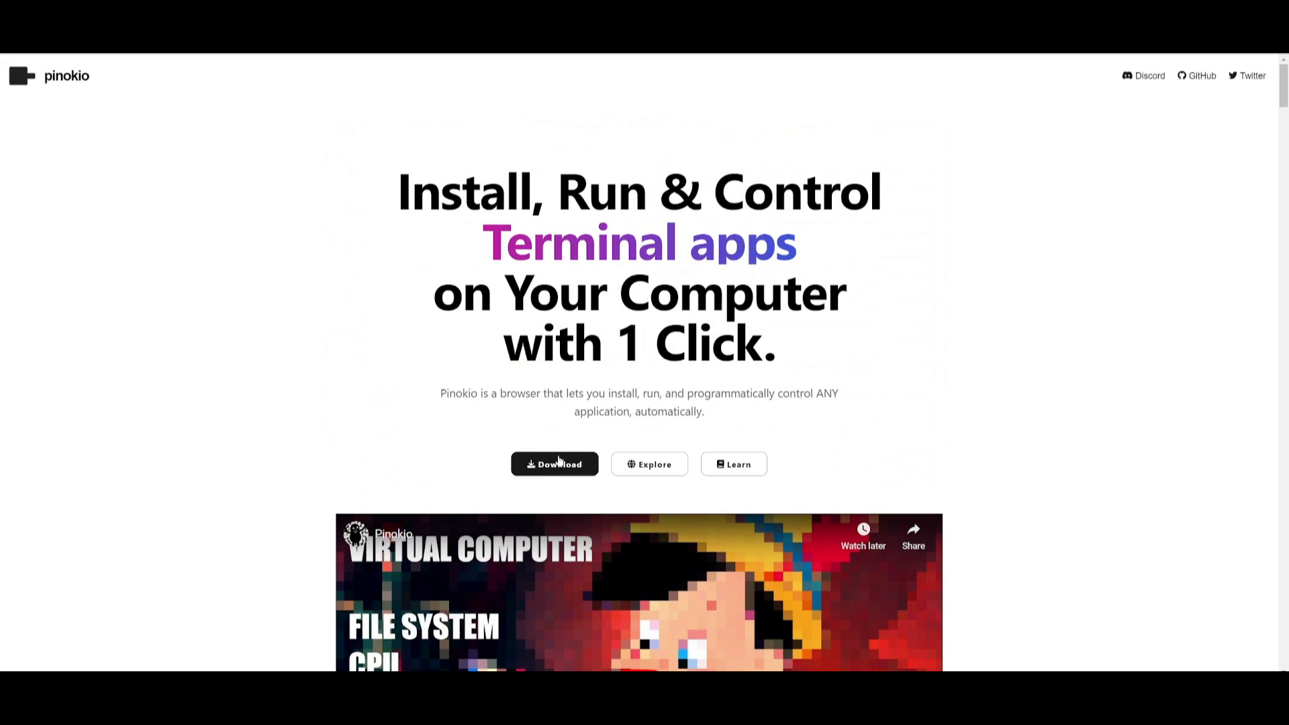
# - Download the Windows Pinokio zip from the install docs and highlight the warning-bypass explanation
pyautogui.click(548, 463)
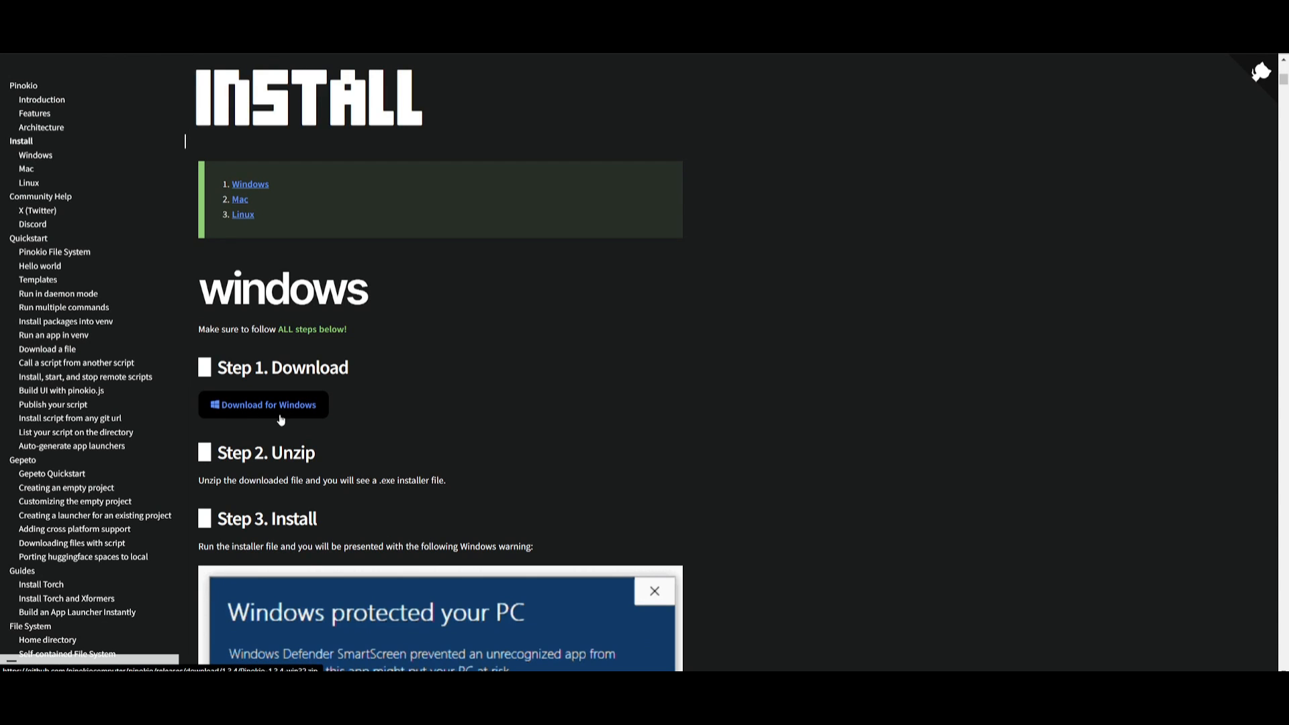
pyautogui.click(26, 170)
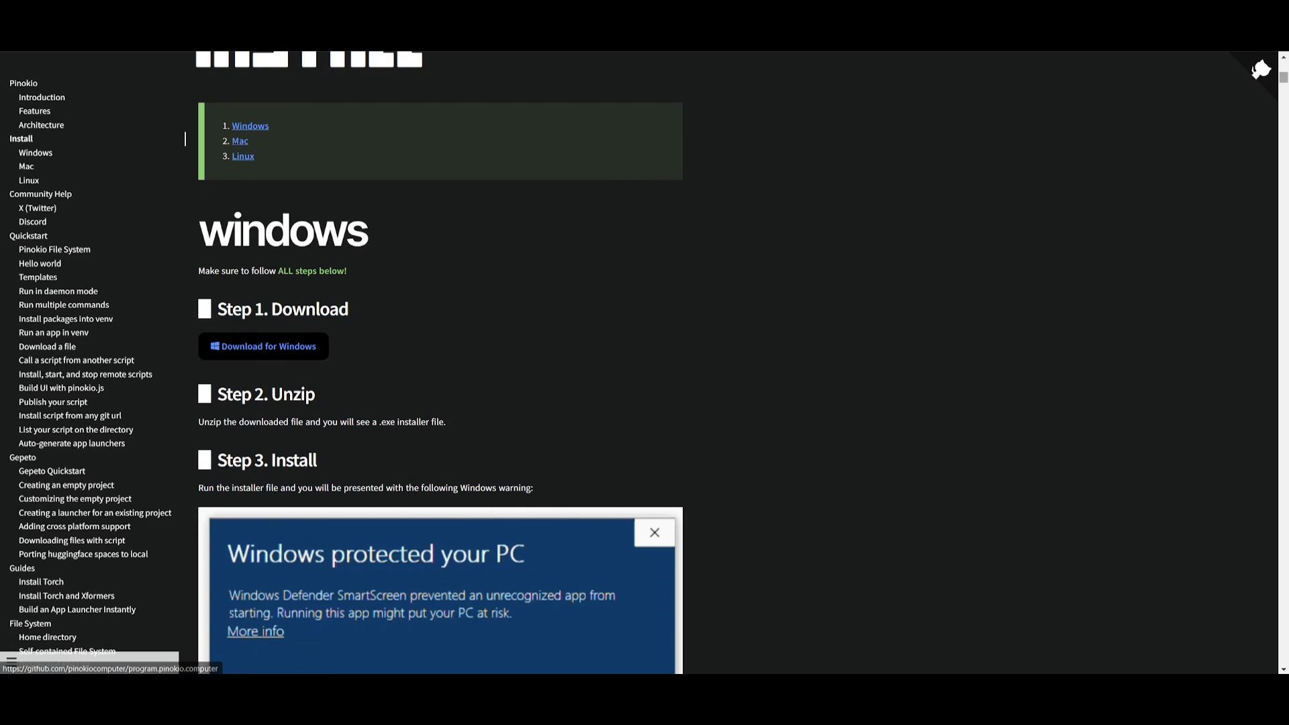
pyautogui.click(1261, 69)
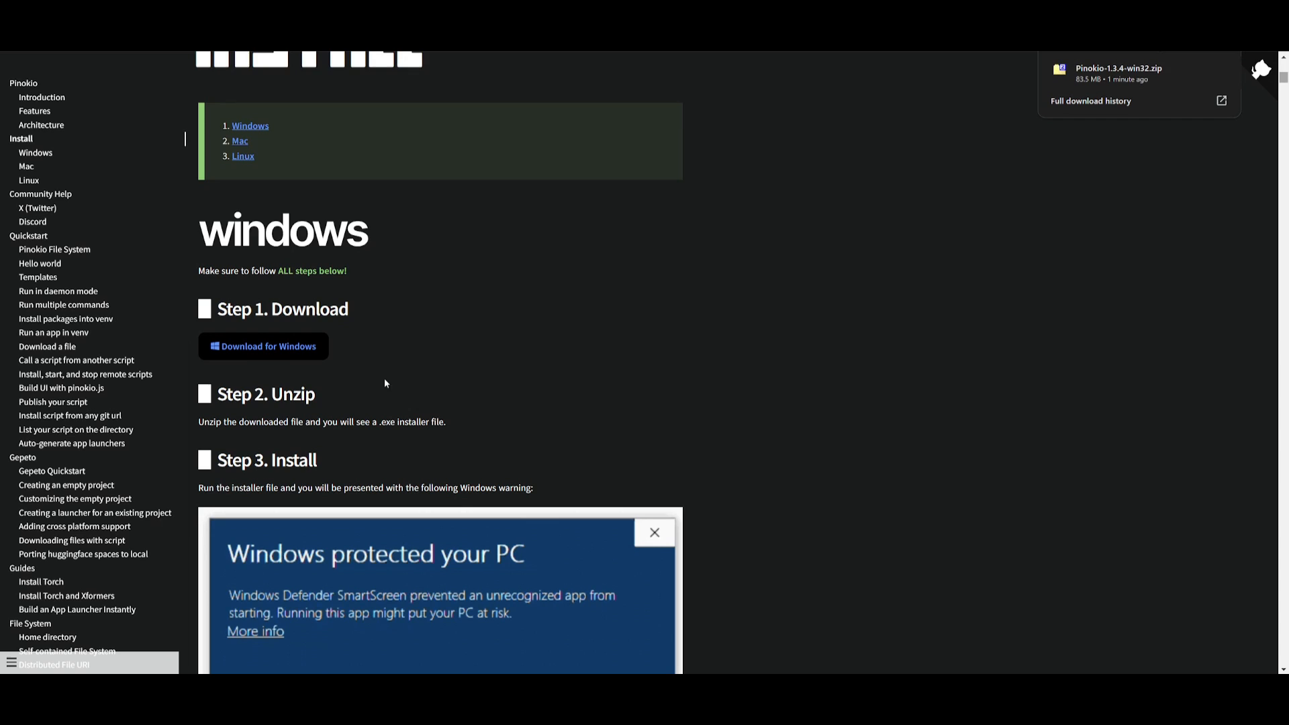
pyautogui.scroll(-2, 299, 411)
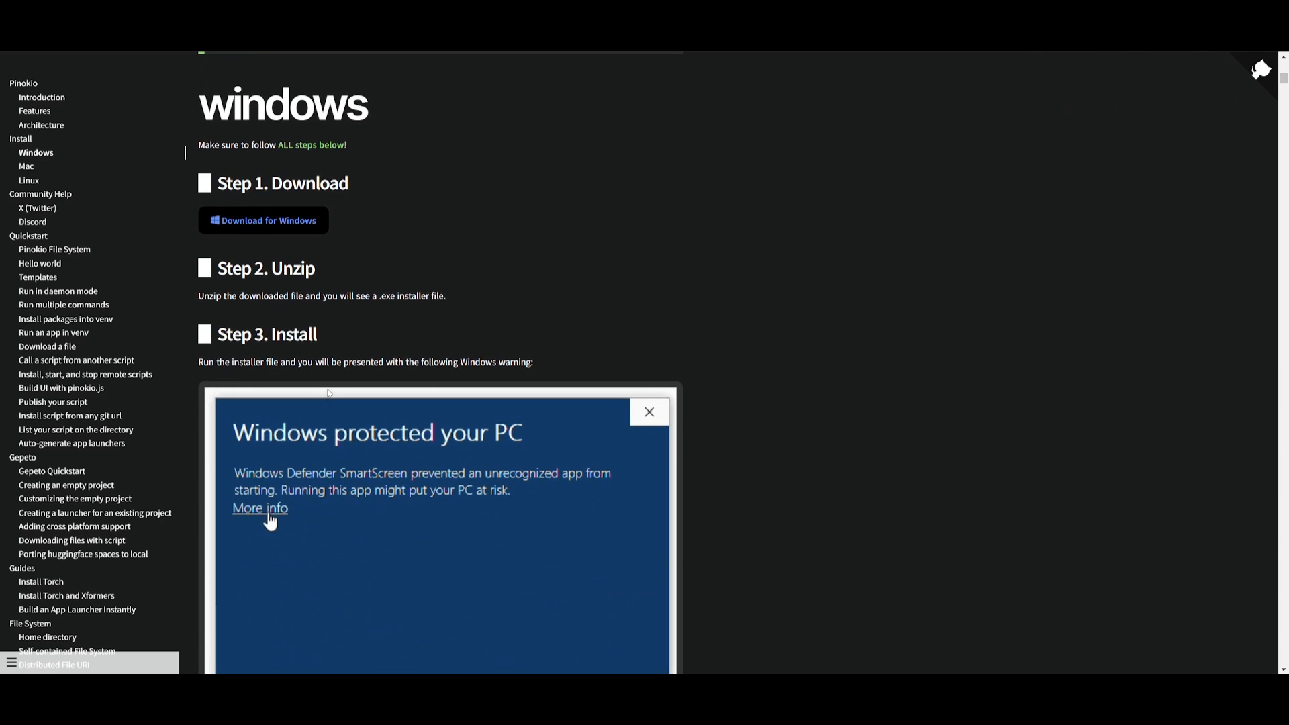
pyautogui.scroll(-1, 330, 386)
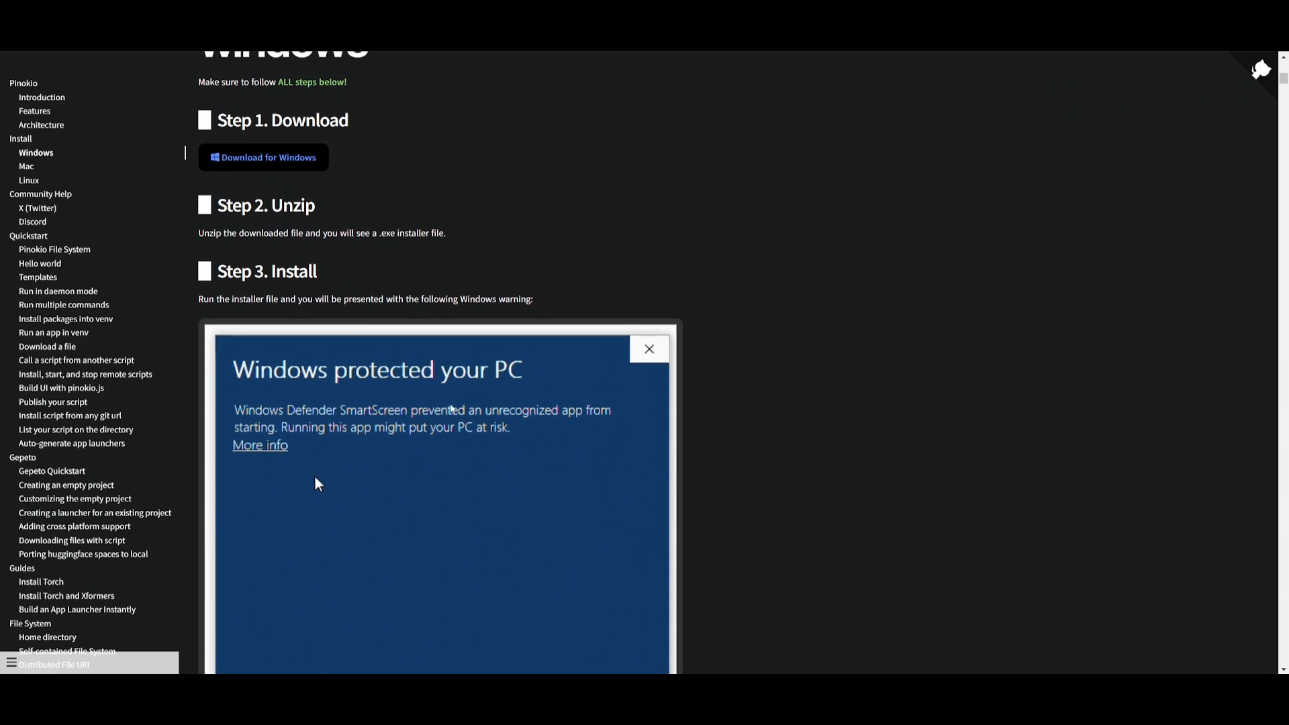
pyautogui.scroll(-3, 369, 302)
pyautogui.scroll(-5, 369, 201)
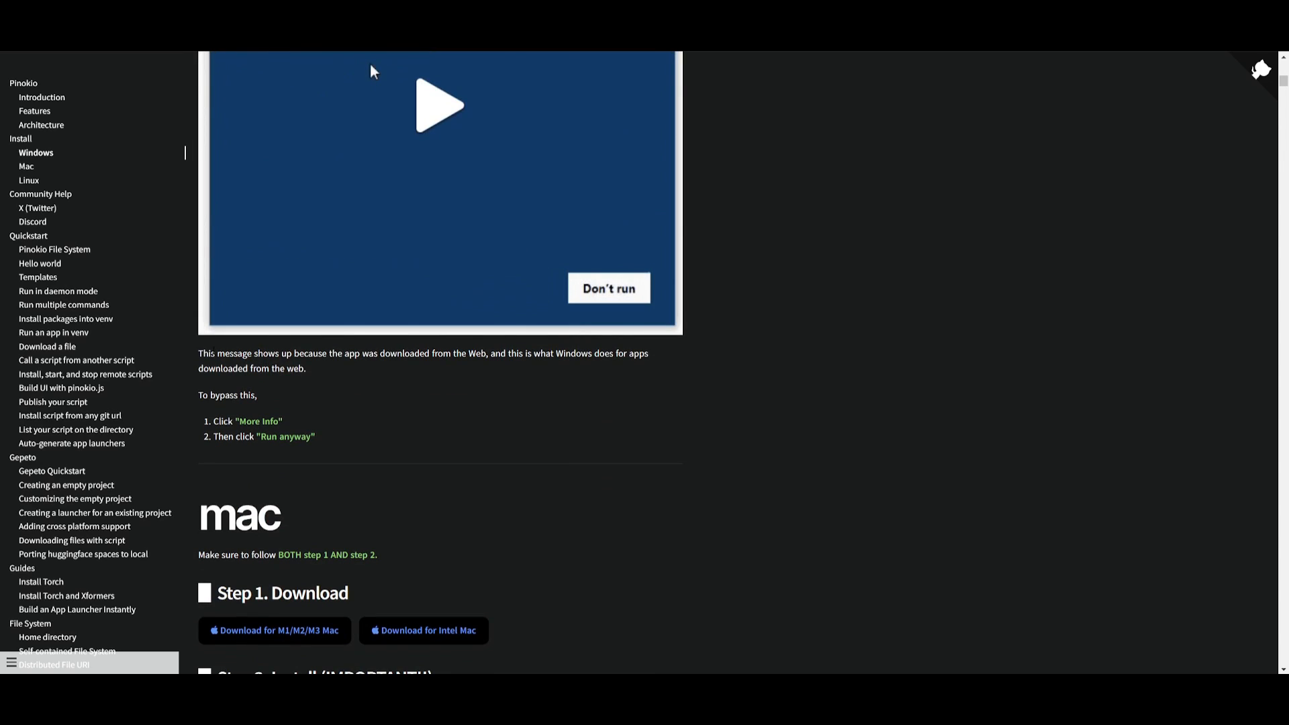
pyautogui.moveTo(217, 352); pyautogui.dragTo(517, 354)
pyautogui.scroll(5, 370, 202)
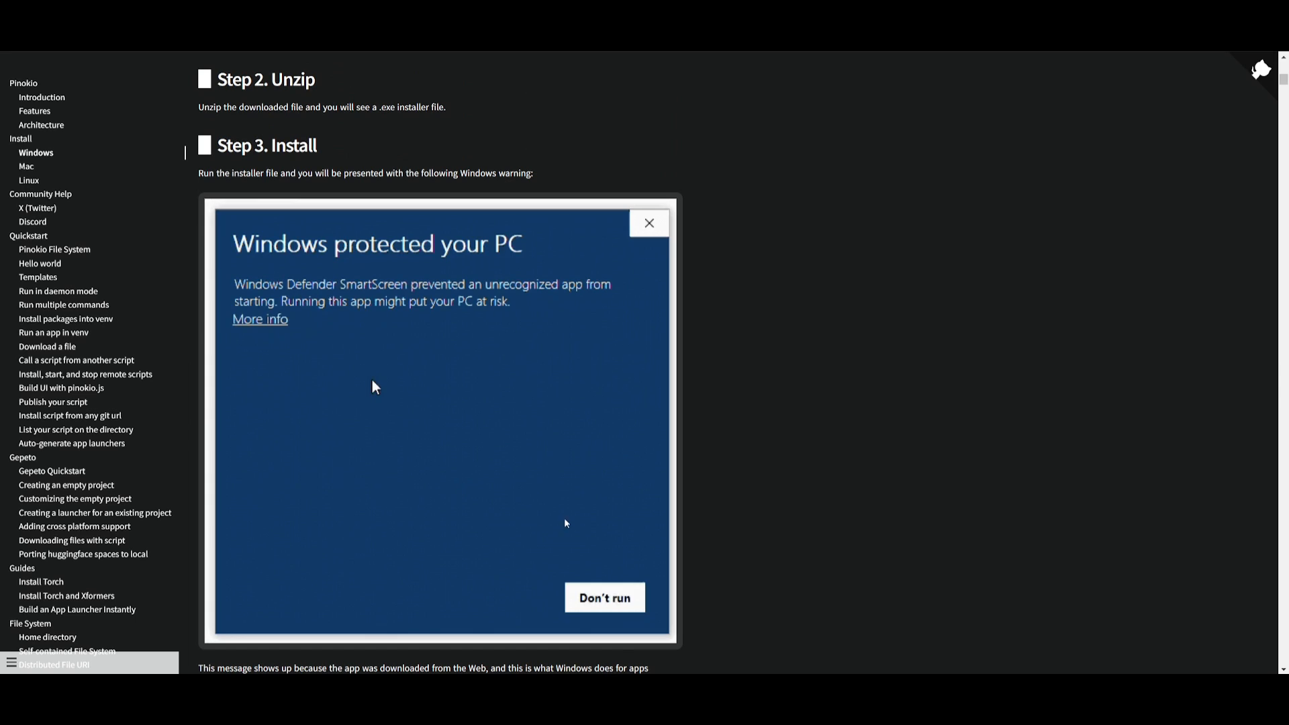
# - Launch Pinokio from system search and browse its Discover catalogue of verified scripts
pyautogui.press('super')
pyautogui.write('p')
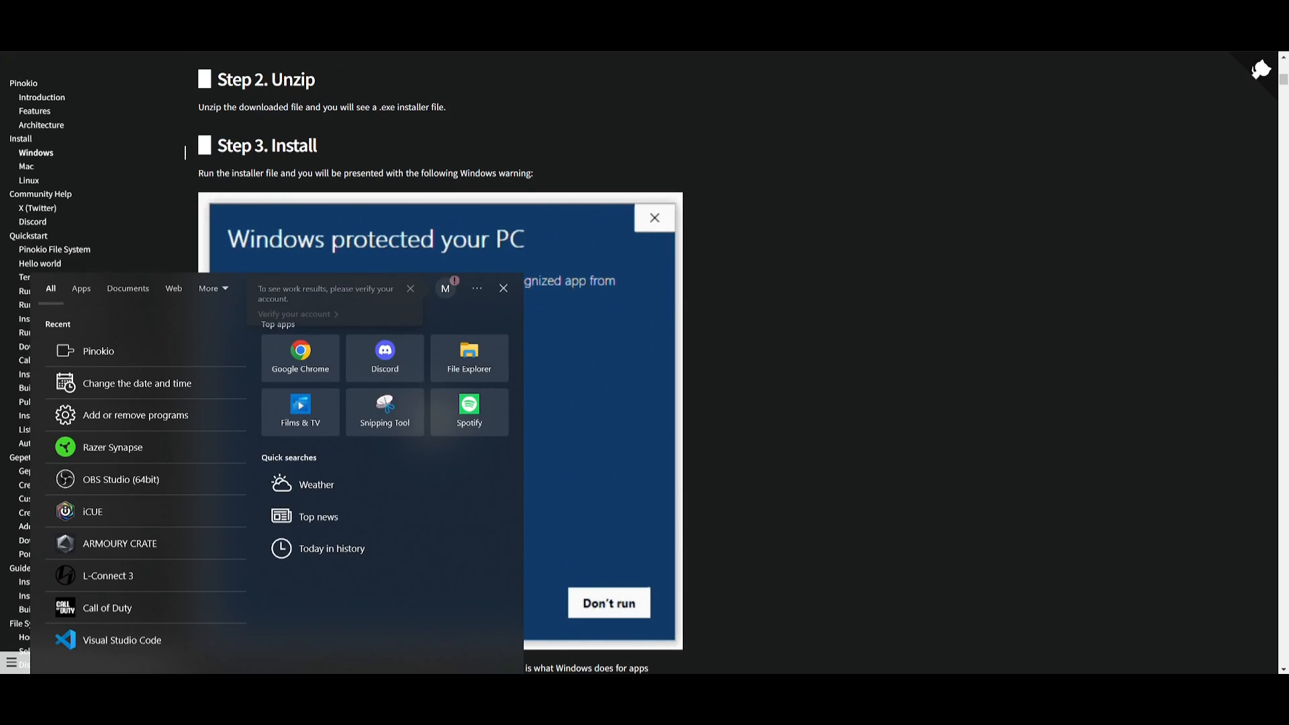
pyautogui.write('i')
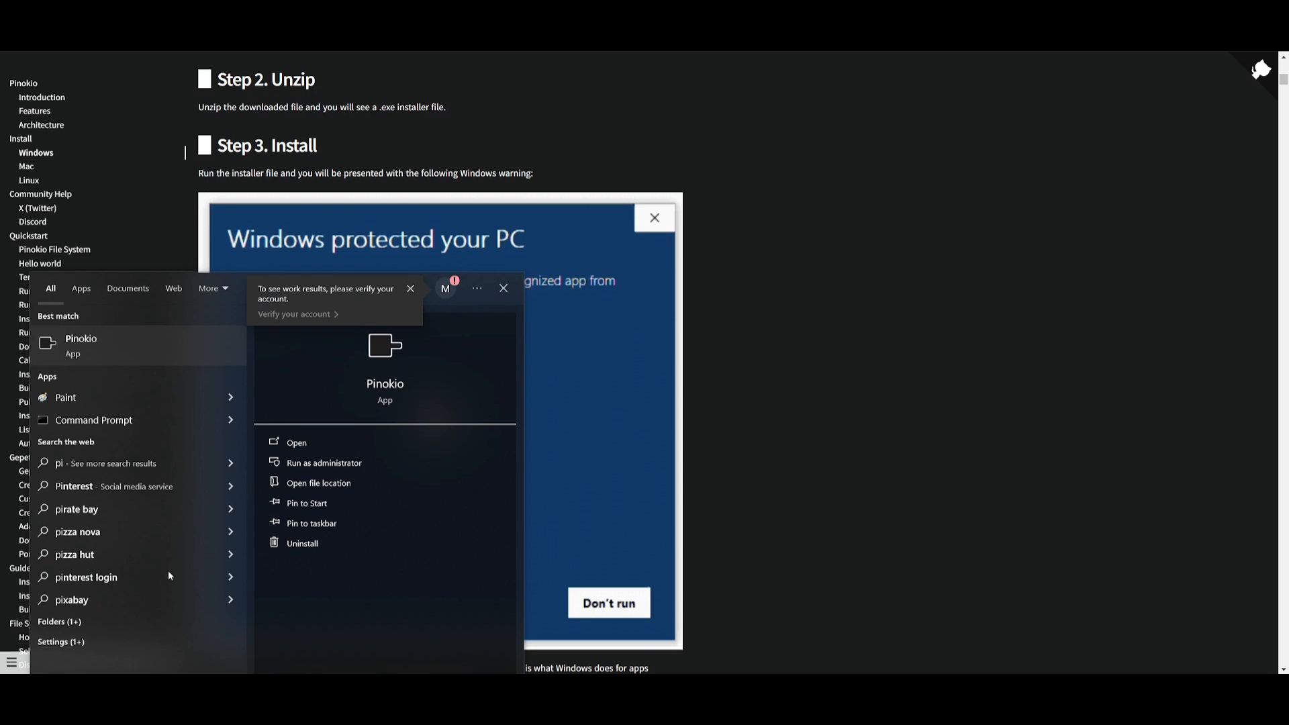
pyautogui.click(138, 343)
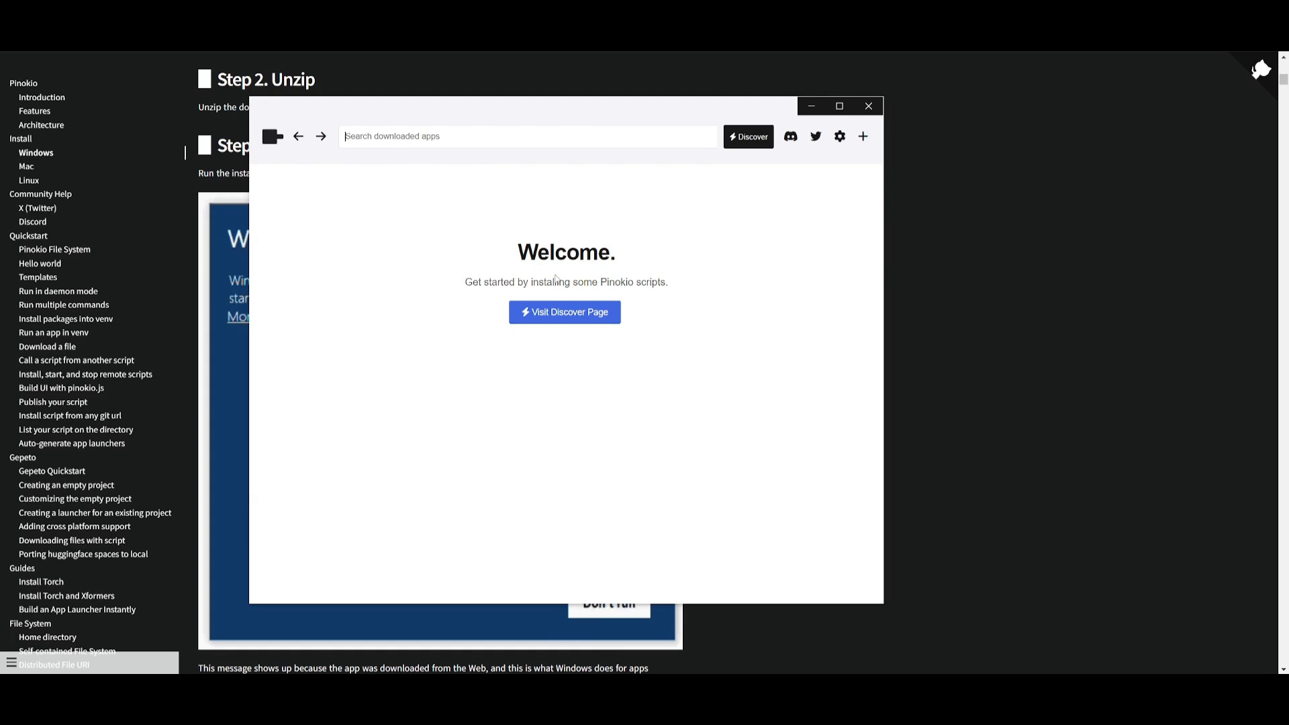
pyautogui.click(561, 315)
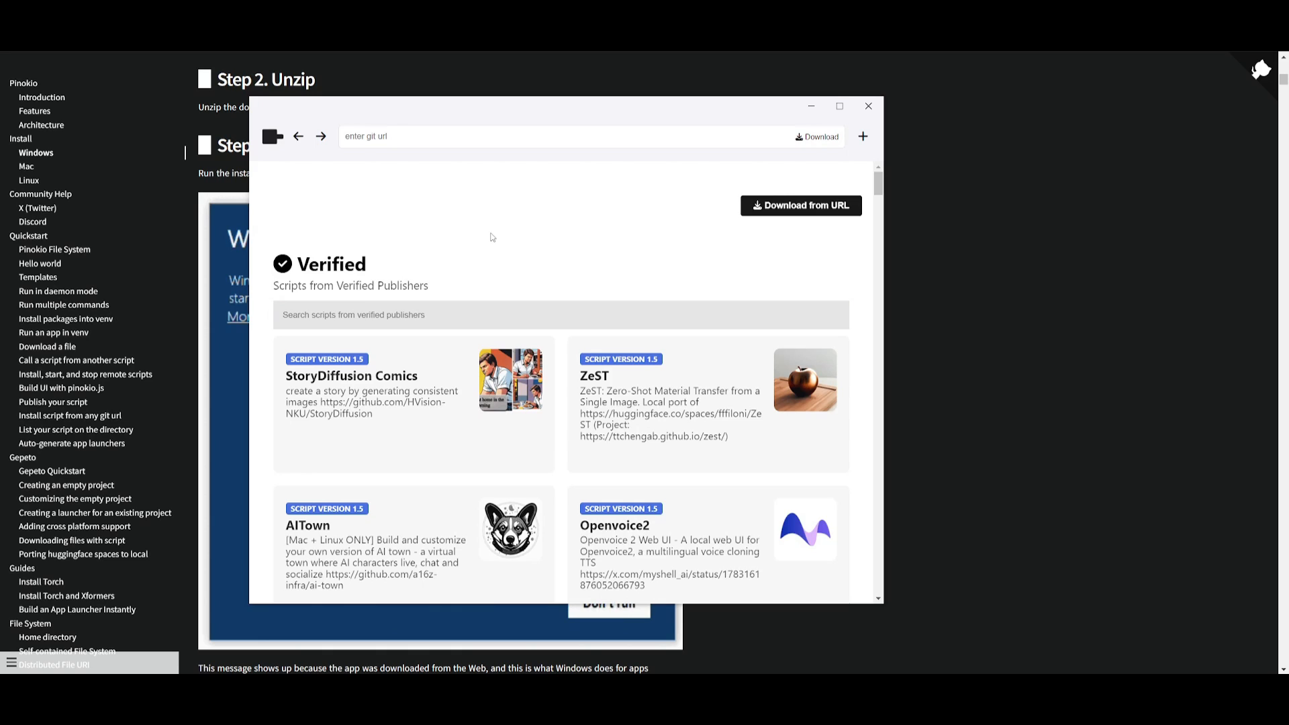
pyautogui.scroll(-5, 488, 238)
pyautogui.scroll(-5, 489, 240)
pyautogui.scroll(-5, 493, 239)
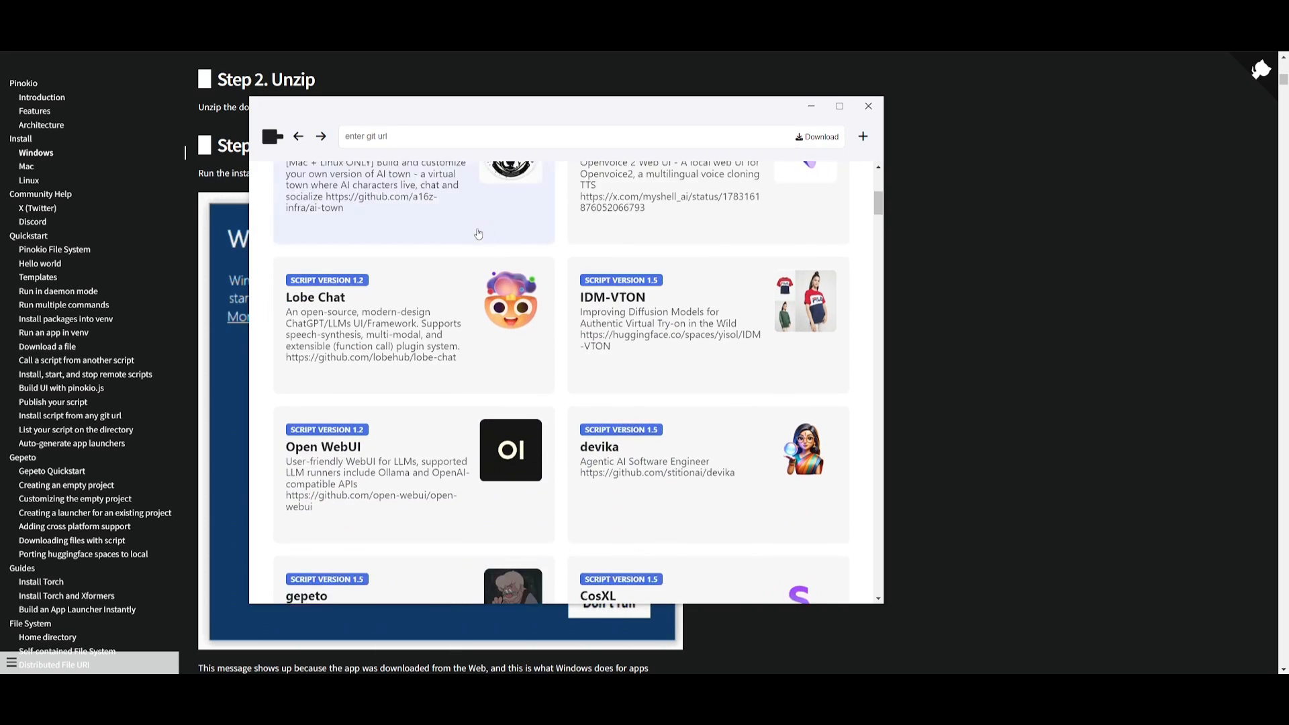
pyautogui.scroll(10, 423, 394)
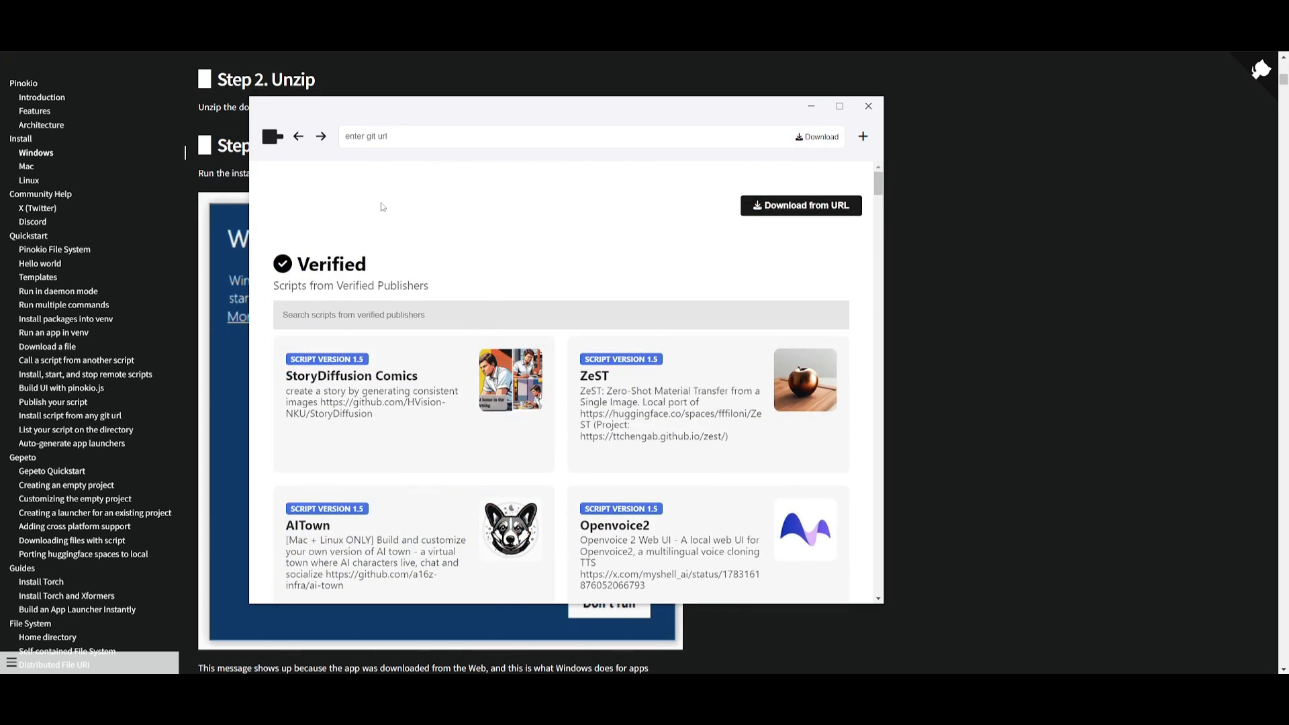
pyautogui.scroll(-5, 382, 207)
pyautogui.scroll(5, 382, 207)
pyautogui.scroll(-5, 464, 173)
pyautogui.scroll(-3, 473, 202)
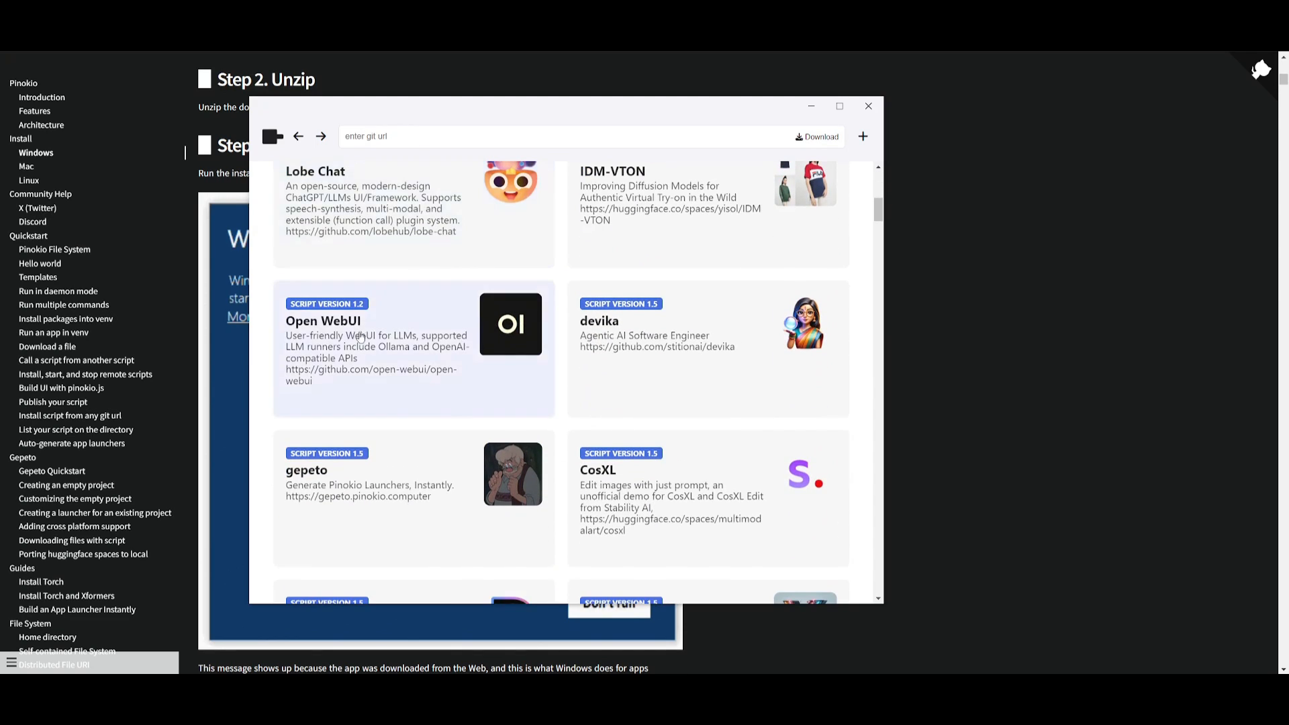
# - Download the Open WebUI script, cloning its repository under the suggested name open-webui.git
pyautogui.click(334, 336)
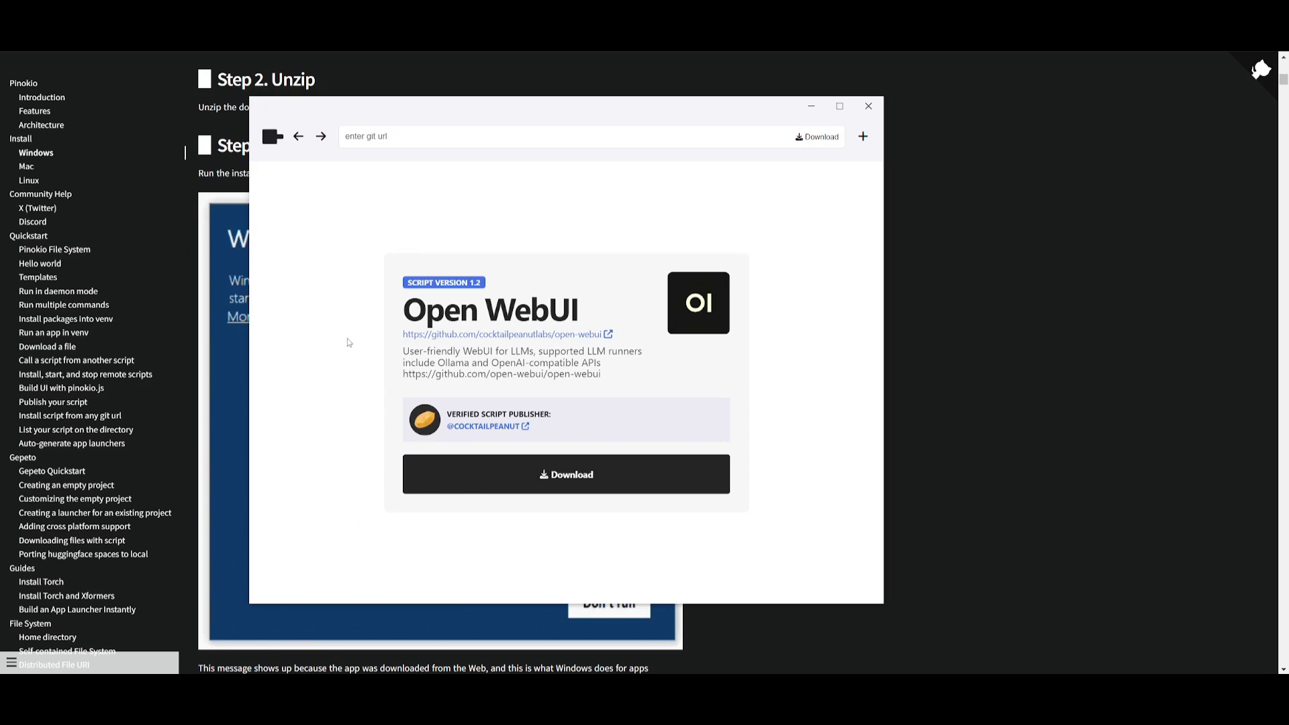
pyautogui.click(561, 473)
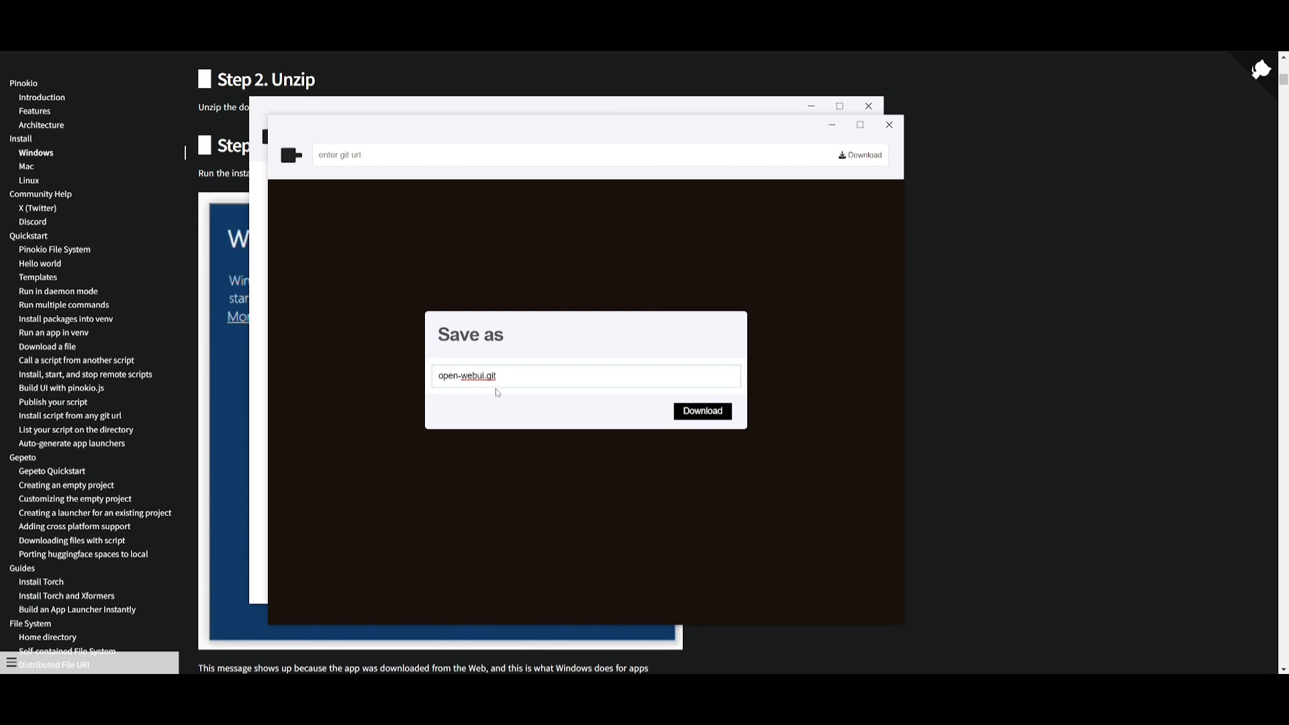
pyautogui.click(702, 410)
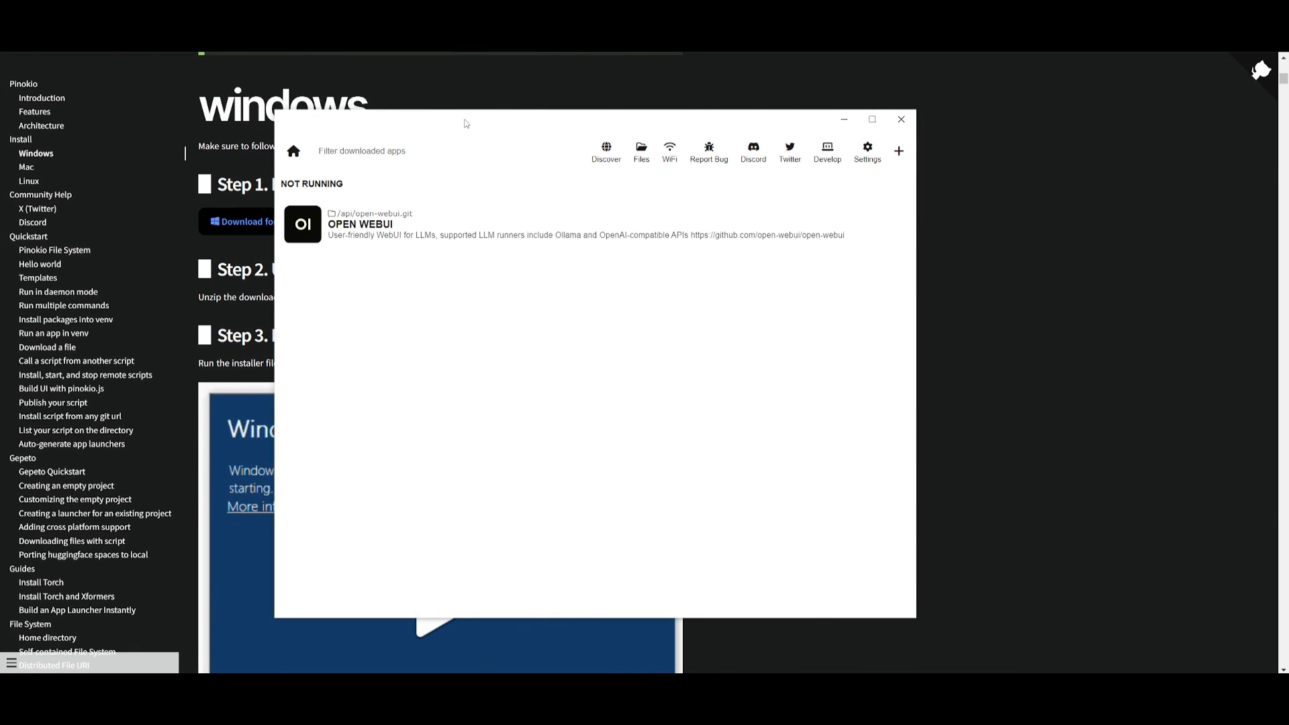
# - Move the Pinokio window slightly left while Open WebUI's dependency install runs
pyautogui.moveTo(465, 124); pyautogui.dragTo(423, 116)
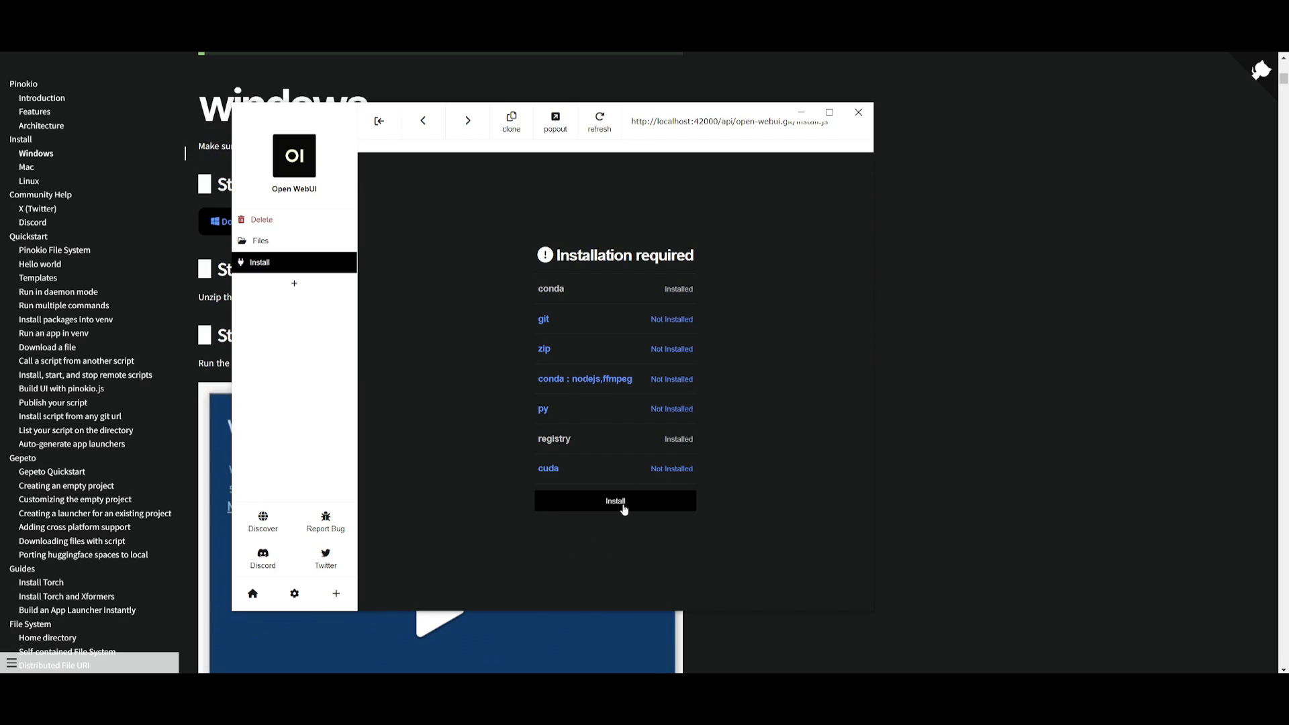
# - Install Open WebUI's missing dependencies and acknowledge the Install Complete confirmation
pyautogui.click(623, 508)
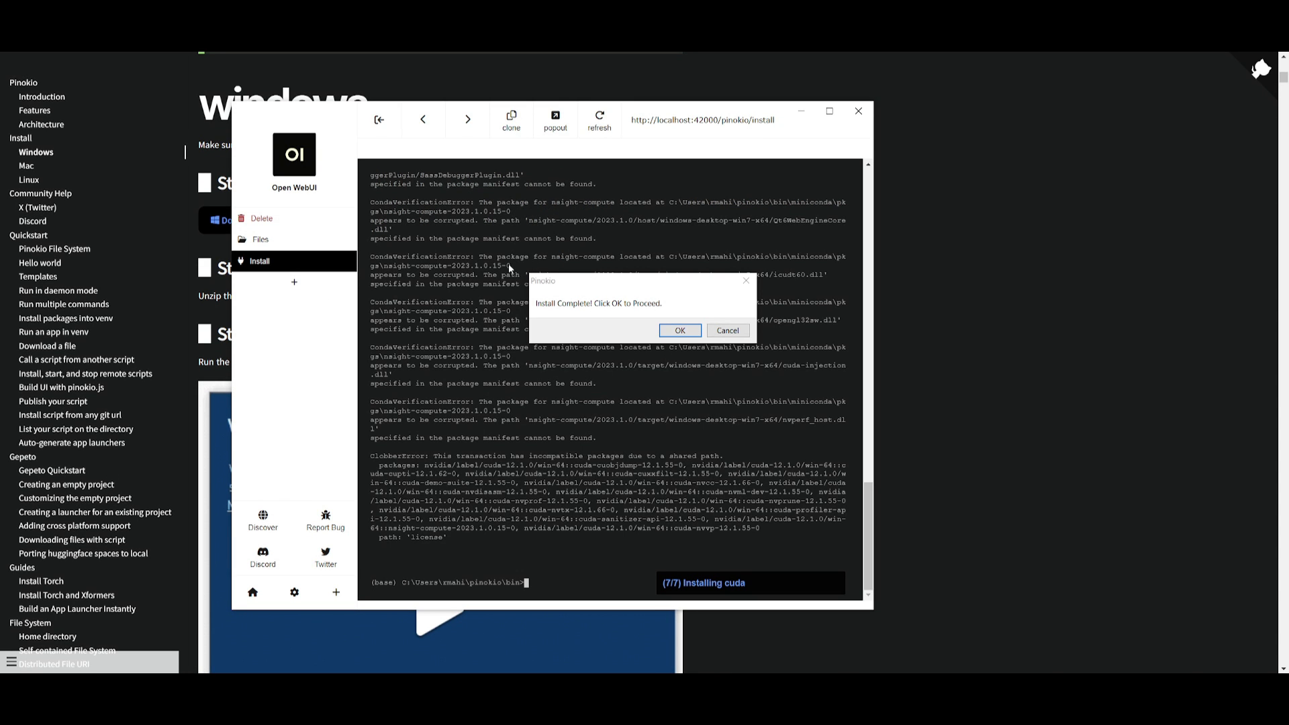
pyautogui.click(677, 330)
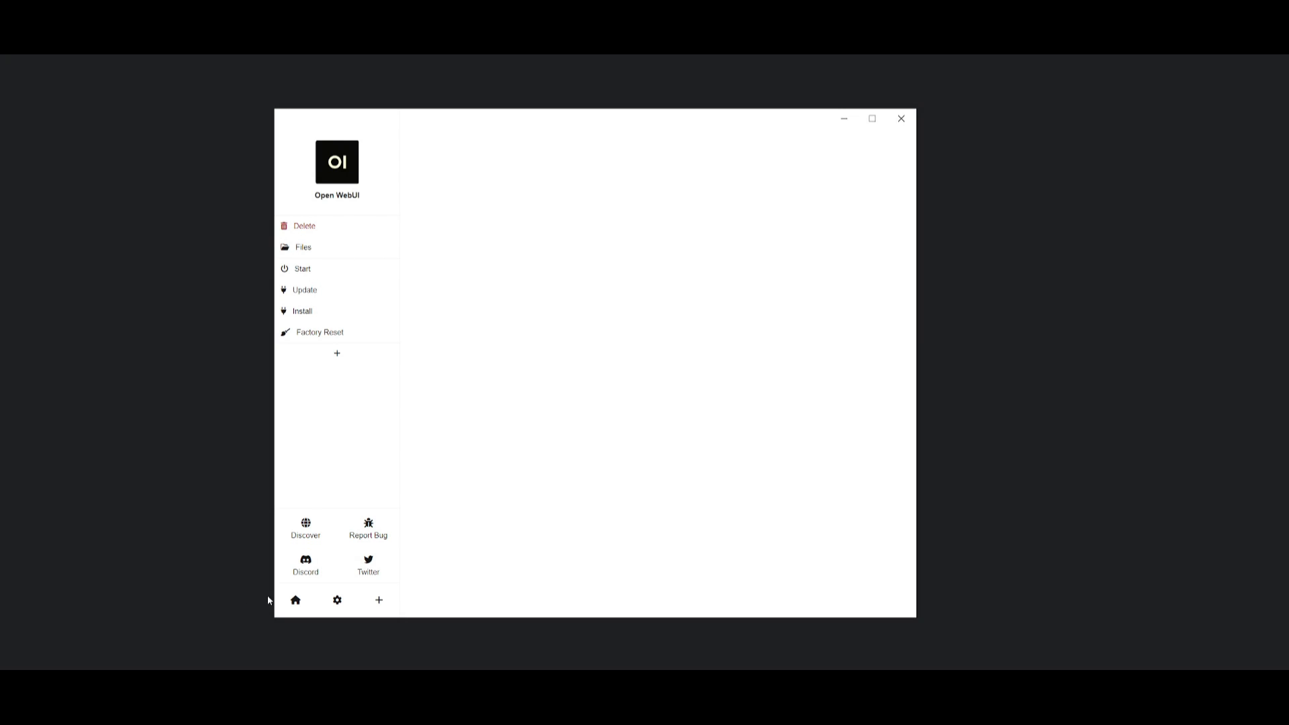
# - Start the Open WebUI app from Pinokio's home list, then download Ollama for Windows from ollama.com
pyautogui.click(295, 600)
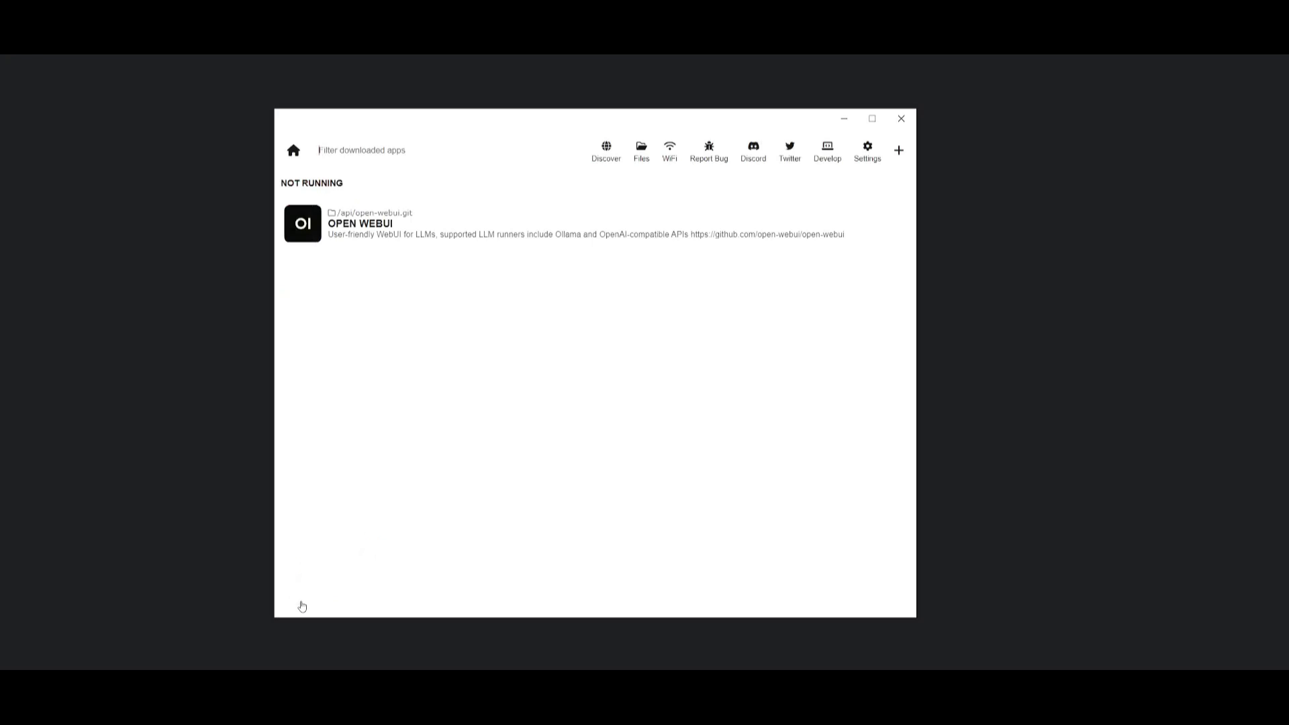
pyautogui.click(371, 235)
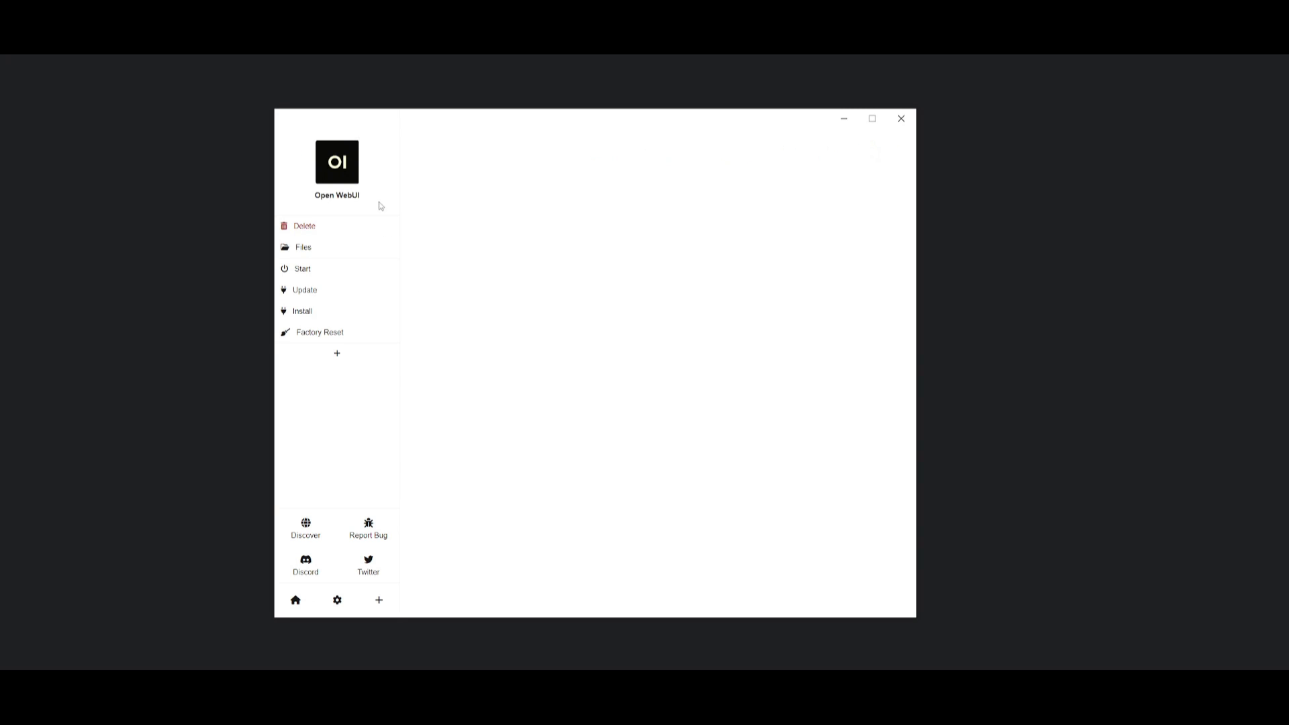
pyautogui.click(301, 270)
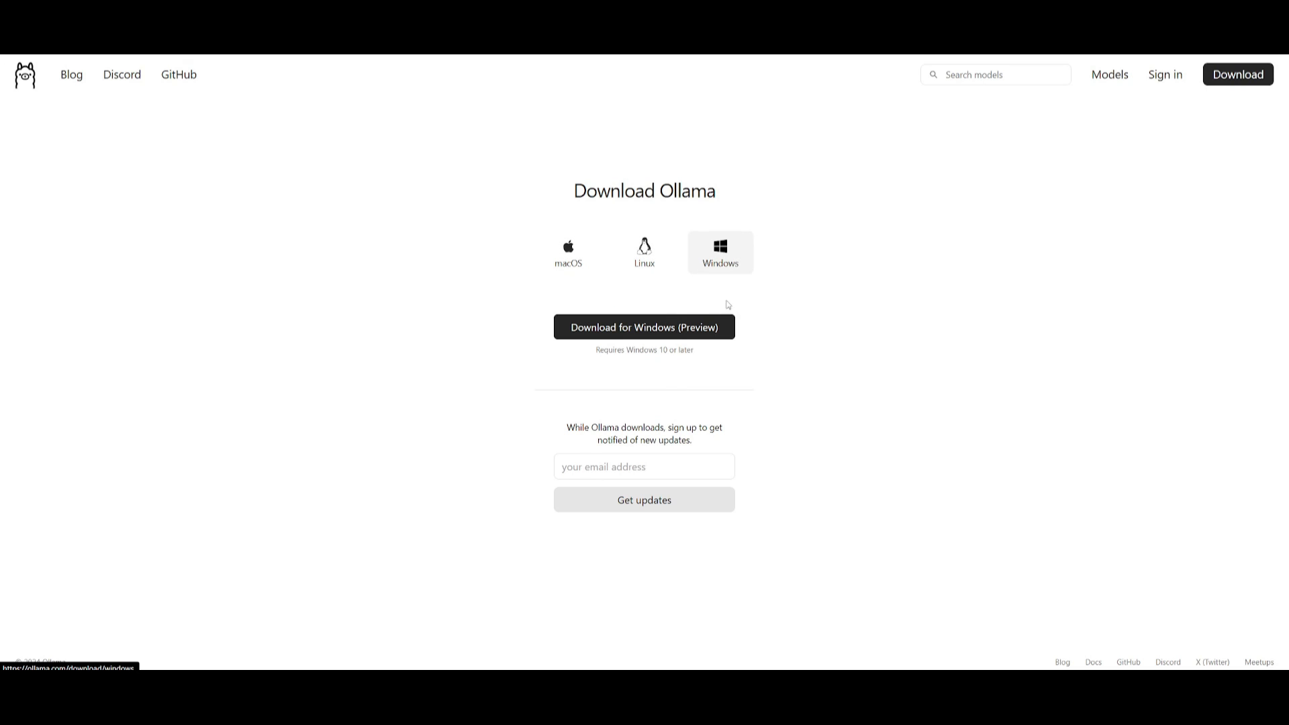
pyautogui.click(681, 322)
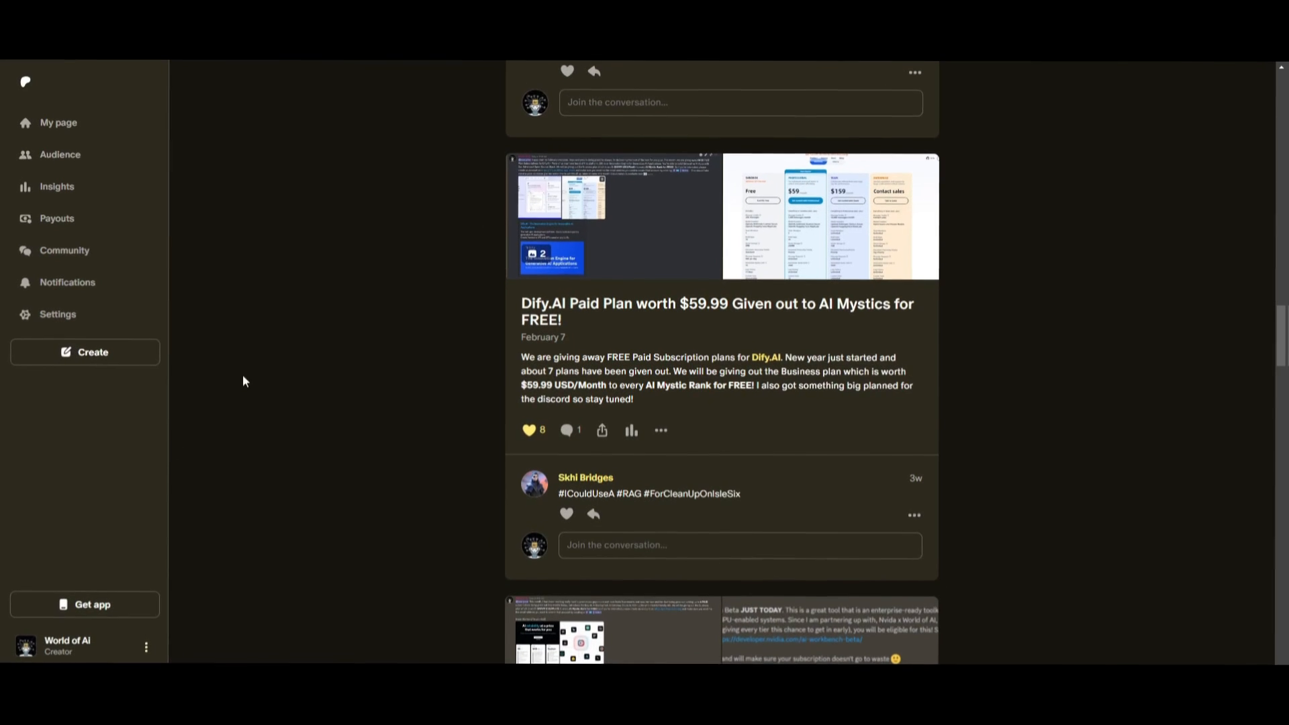
# - View the enlarged images of the Dify, AnythingLLM and VoiceFlow Patreon posts, including the pricing table
pyautogui.click(649, 254)
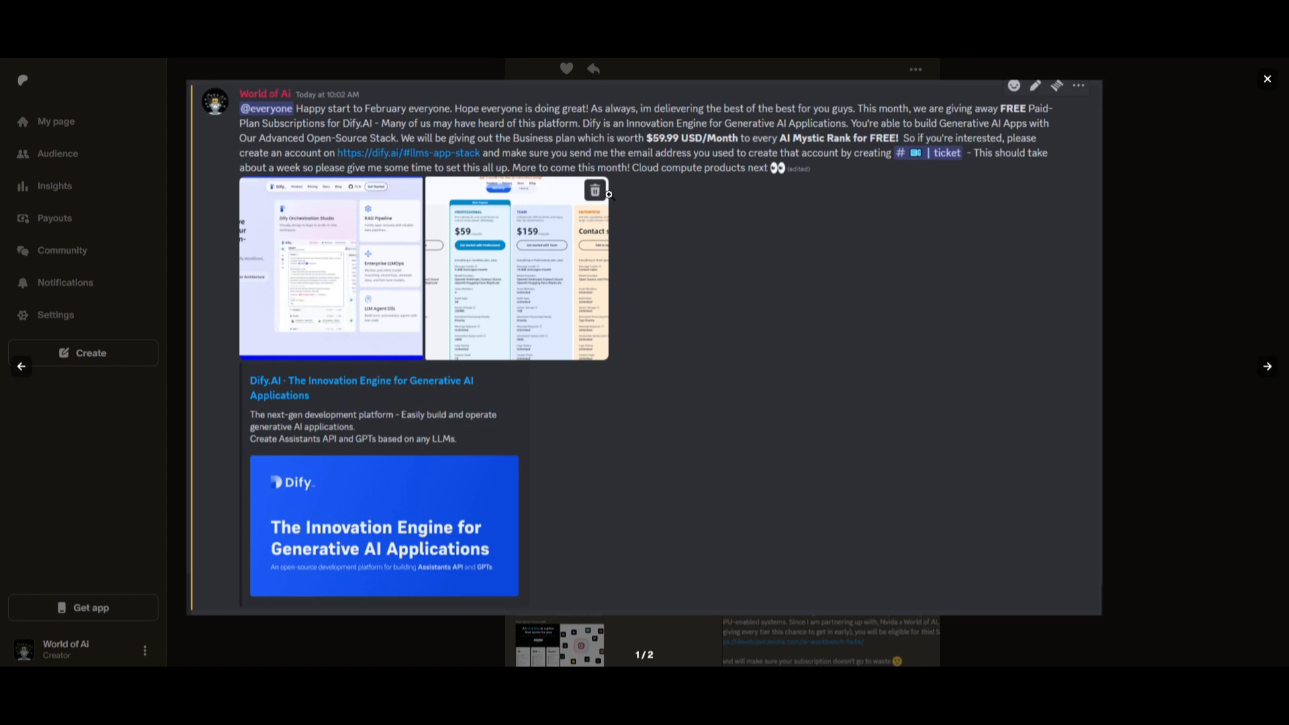
pyautogui.click(1266, 367)
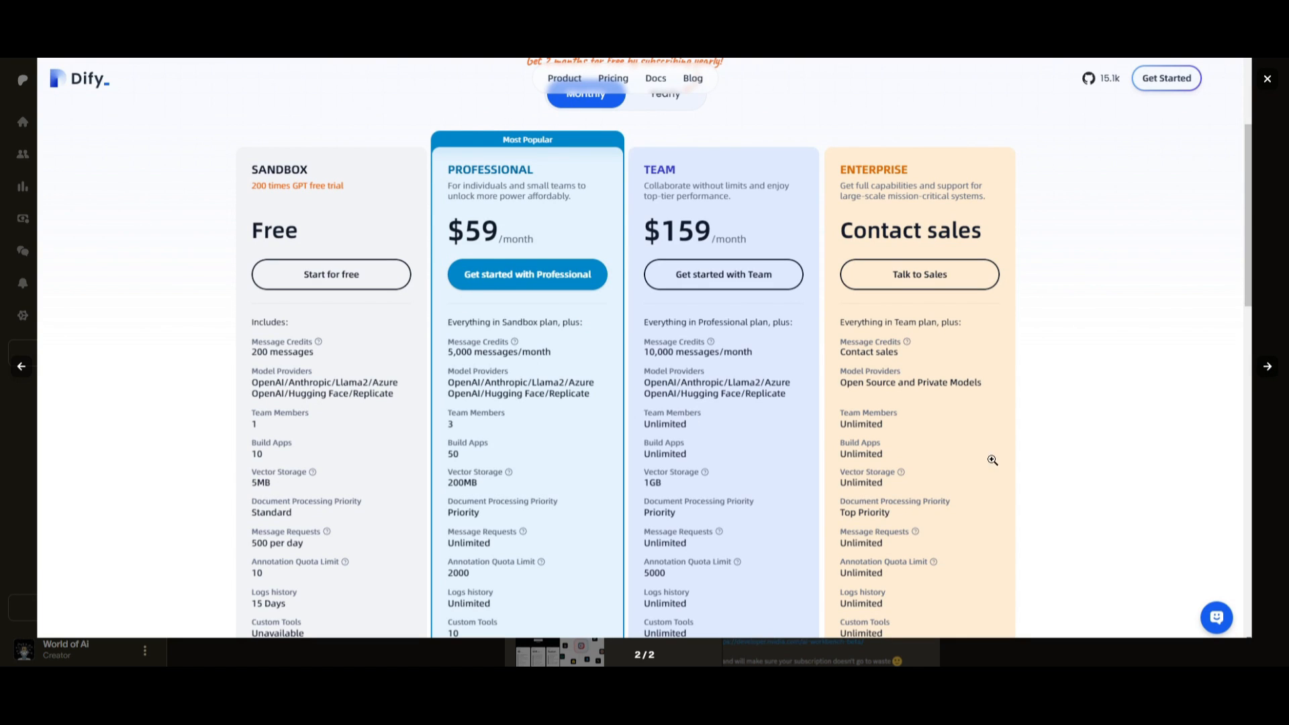
pyautogui.click(1268, 270)
pyautogui.scroll(3, 1007, 292)
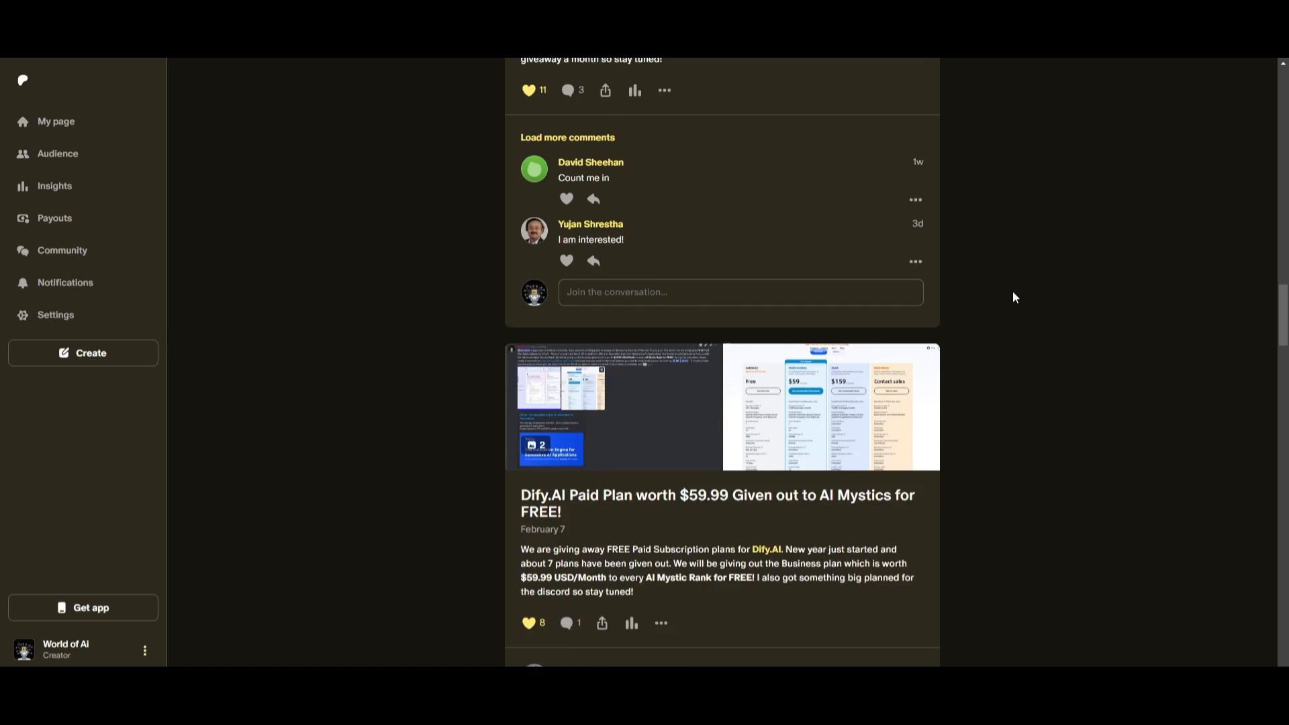
pyautogui.scroll(5, 1007, 312)
pyautogui.scroll(3, 840, 309)
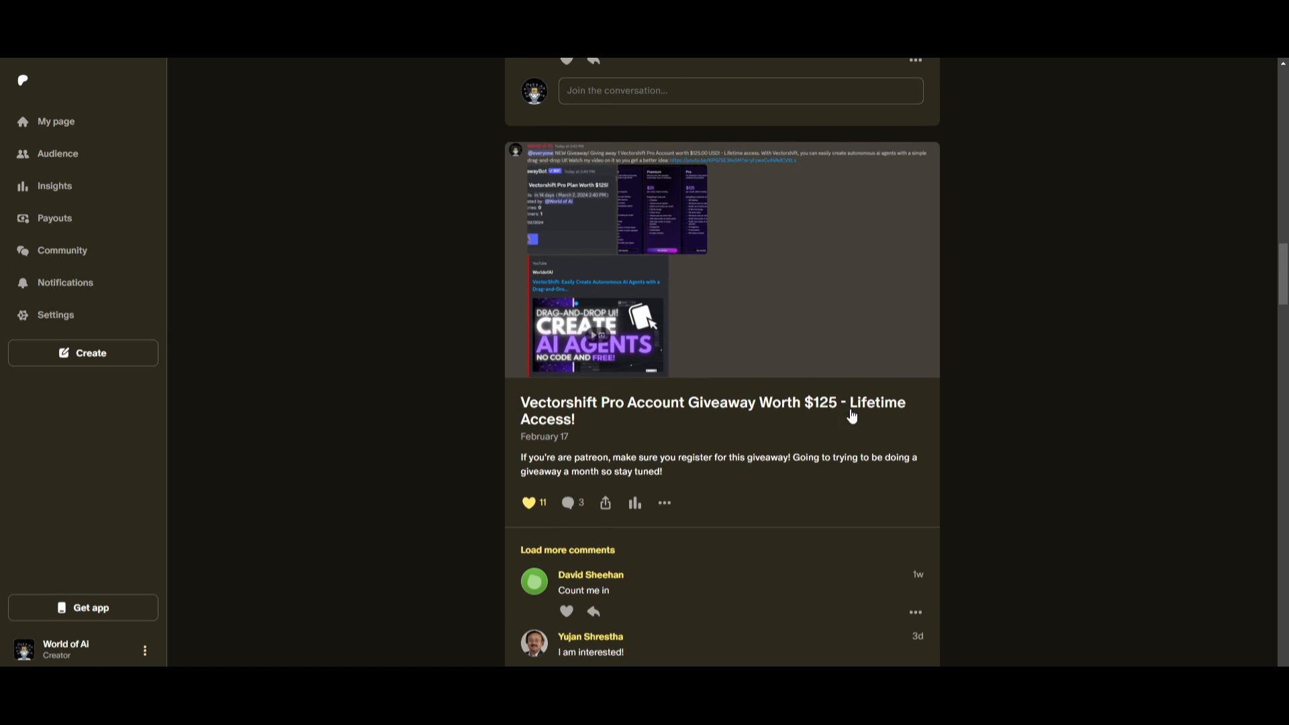
pyautogui.scroll(5, 844, 415)
pyautogui.scroll(3, 845, 416)
pyautogui.scroll(2, 843, 414)
pyautogui.click(739, 322)
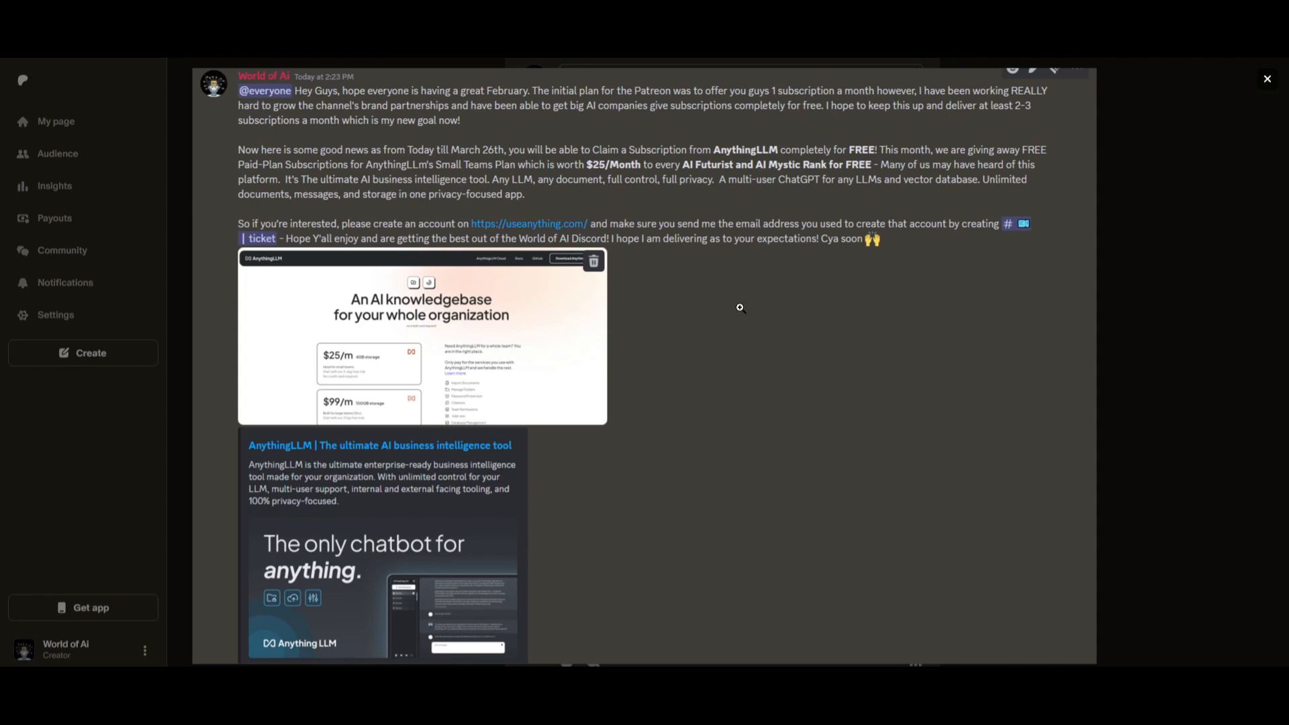
pyautogui.click(1191, 317)
pyautogui.scroll(5, 864, 345)
pyautogui.scroll(1, 864, 345)
pyautogui.click(686, 240)
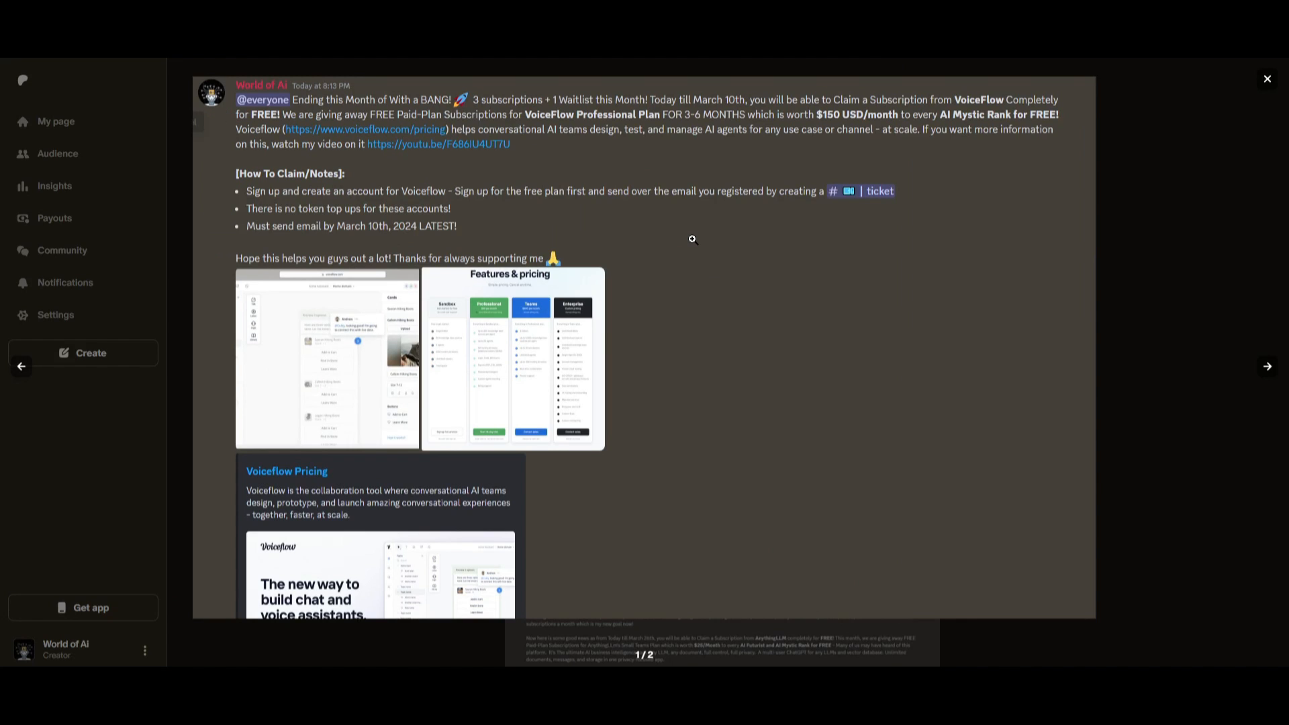
pyautogui.click(1269, 366)
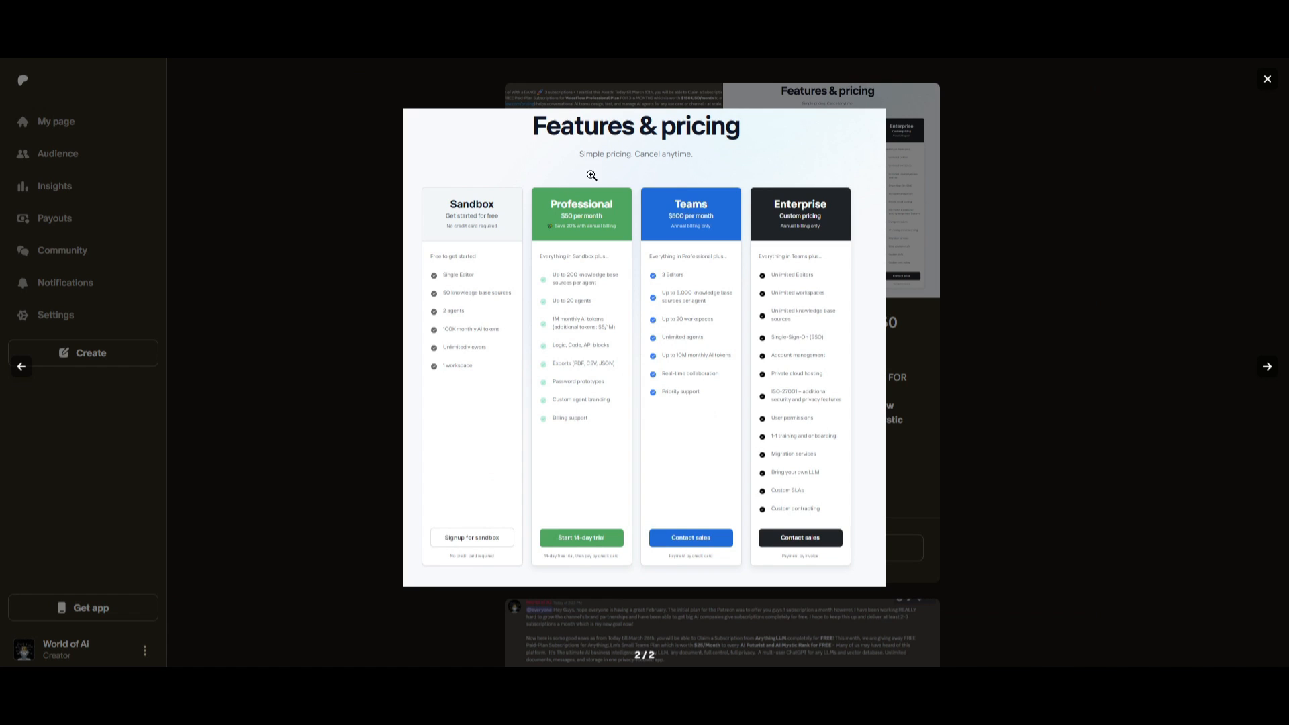
pyautogui.click(1034, 373)
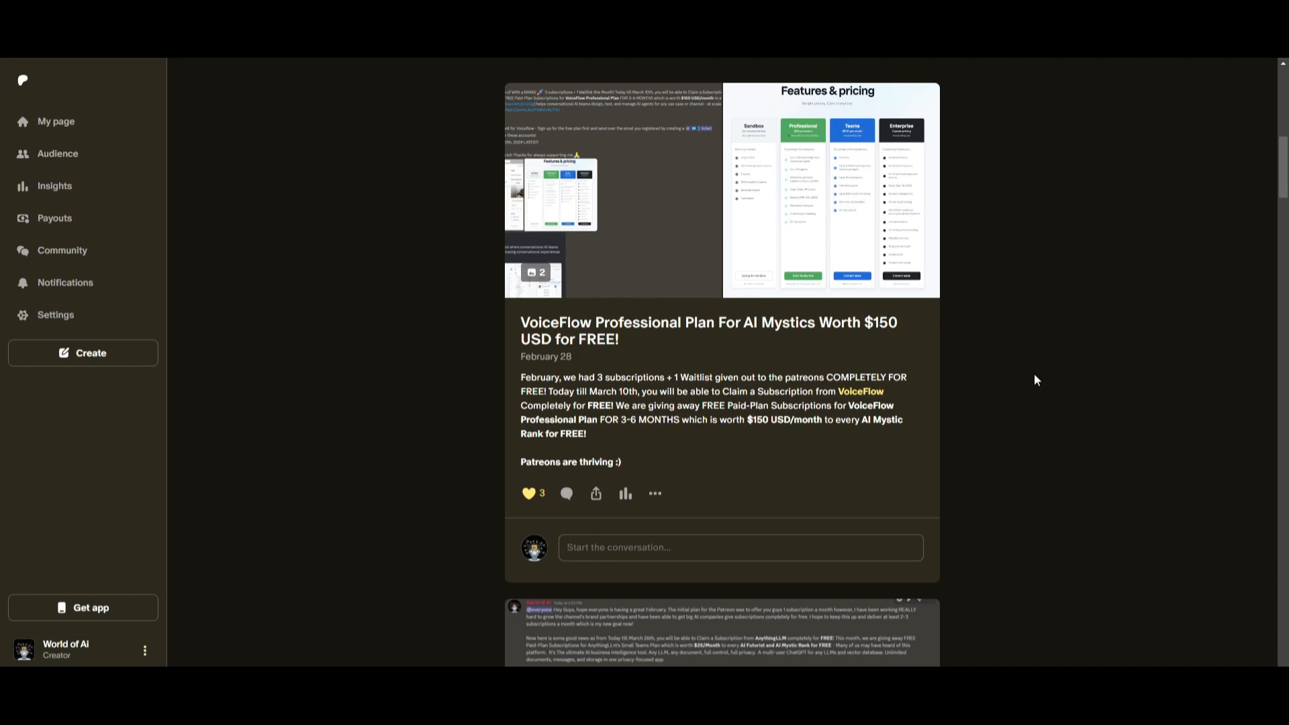
pyautogui.scroll(-5, 974, 422)
pyautogui.scroll(-5, 963, 433)
pyautogui.scroll(-5, 963, 434)
pyautogui.scroll(-5, 950, 430)
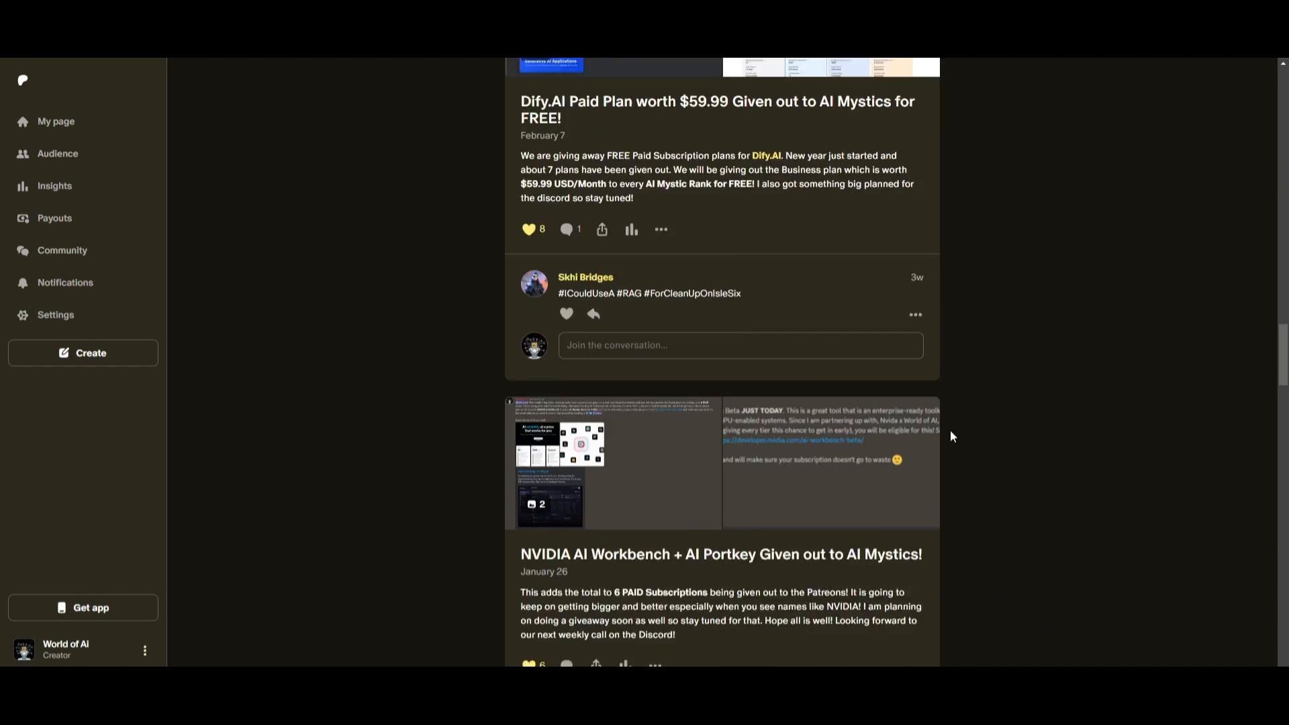
pyautogui.scroll(-3, 950, 430)
# - View the NVIDIA AI Workbench, Discord and later post images, then bring Pinokio back to the front
pyautogui.click(664, 297)
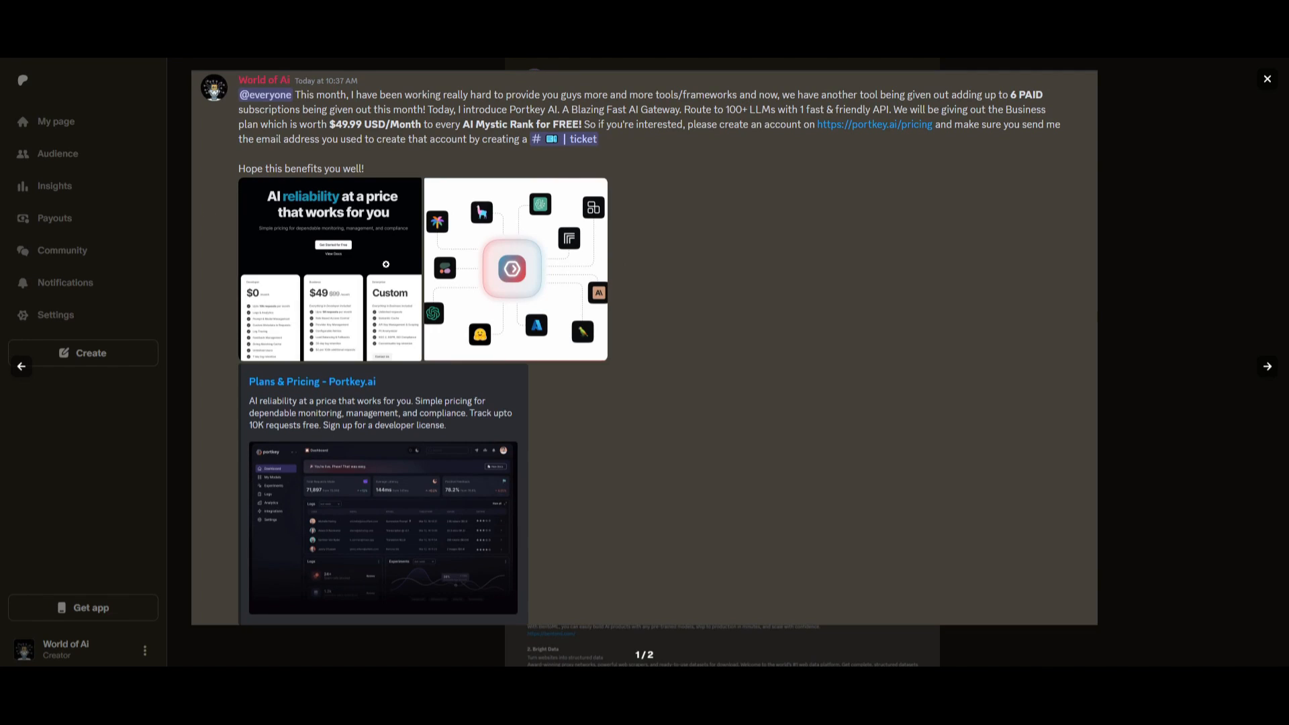
pyautogui.click(1271, 374)
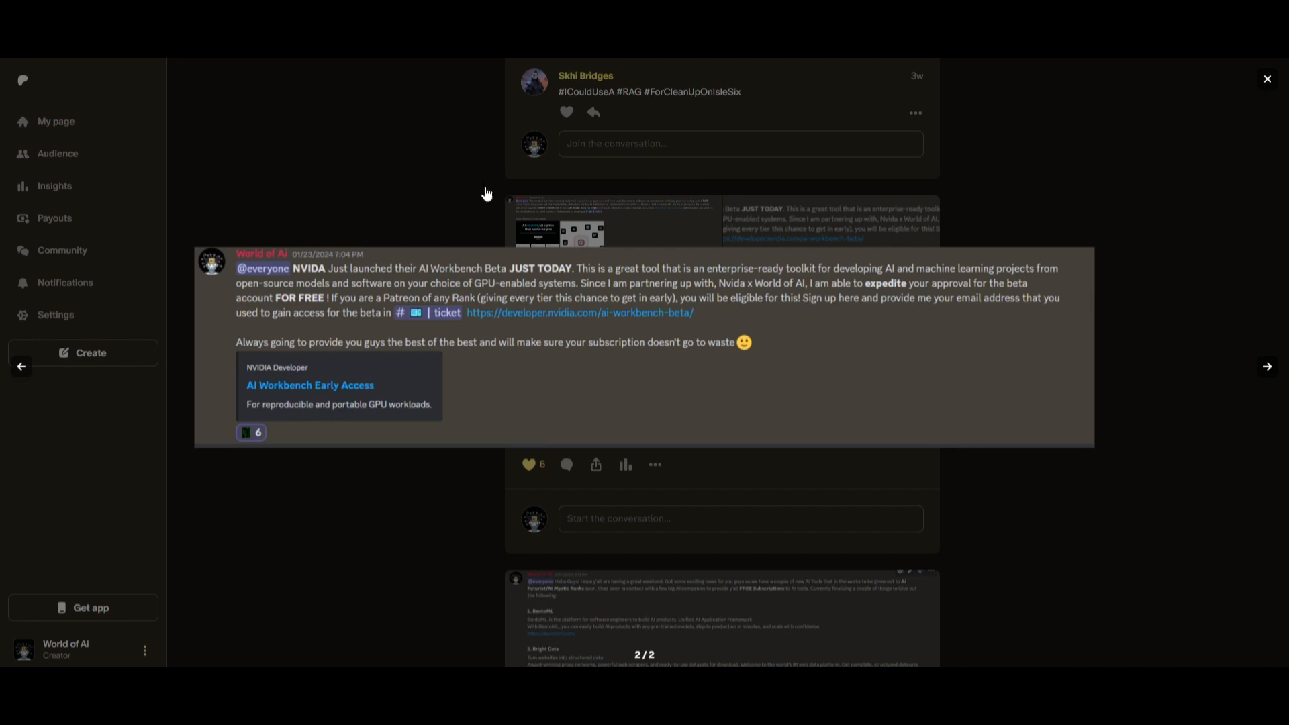
pyautogui.click(1178, 479)
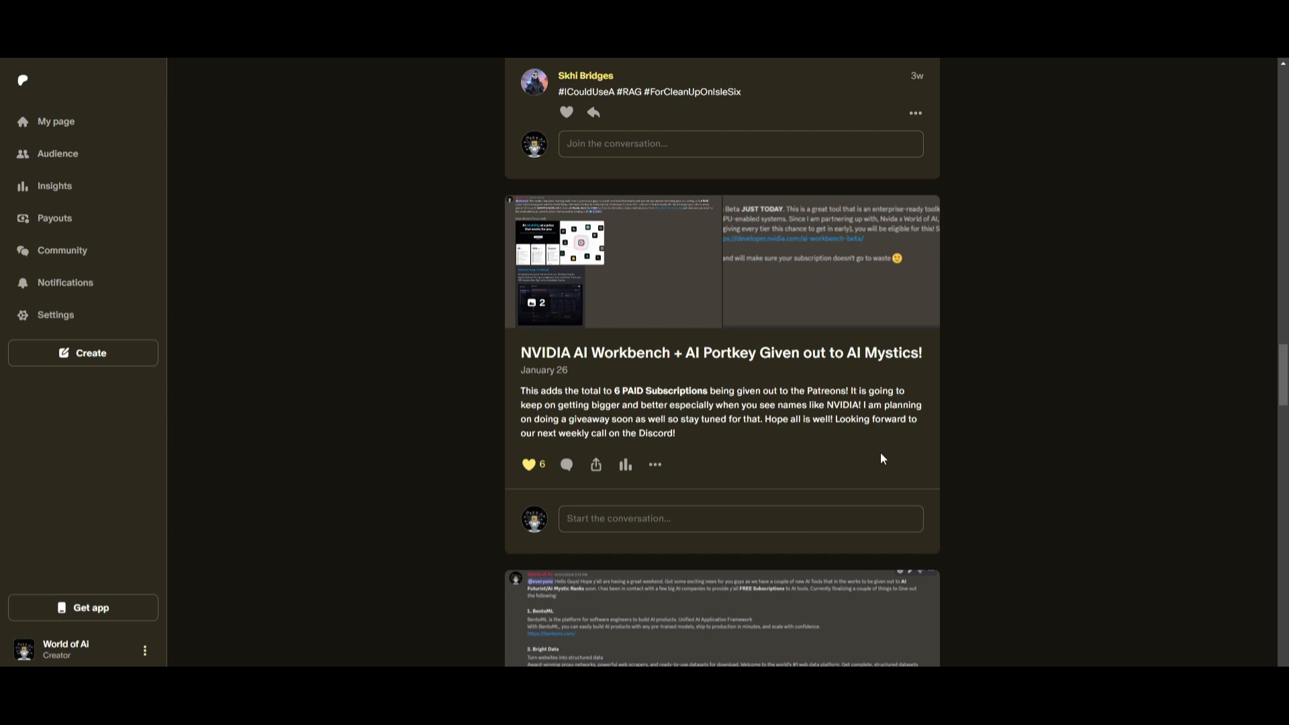
pyautogui.scroll(-5, 826, 503)
pyautogui.scroll(-5, 772, 416)
pyautogui.click(772, 416)
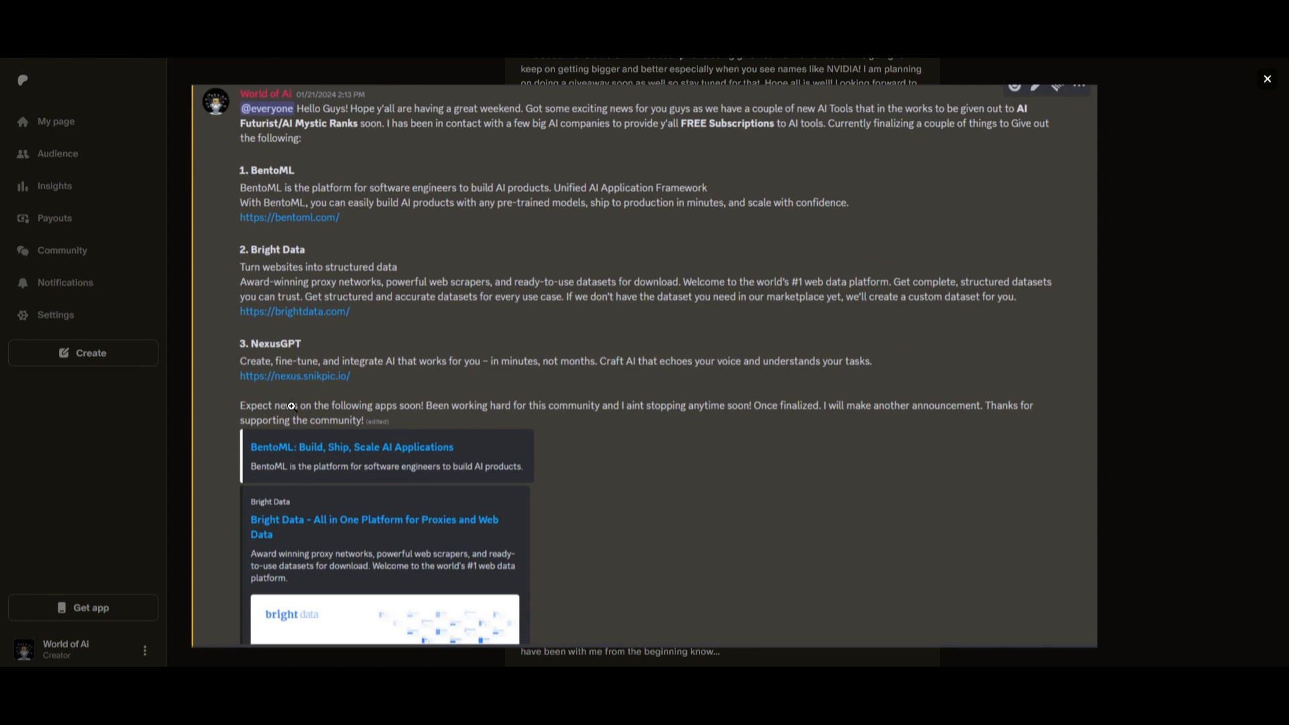
pyautogui.click(1182, 420)
pyautogui.scroll(-5, 997, 443)
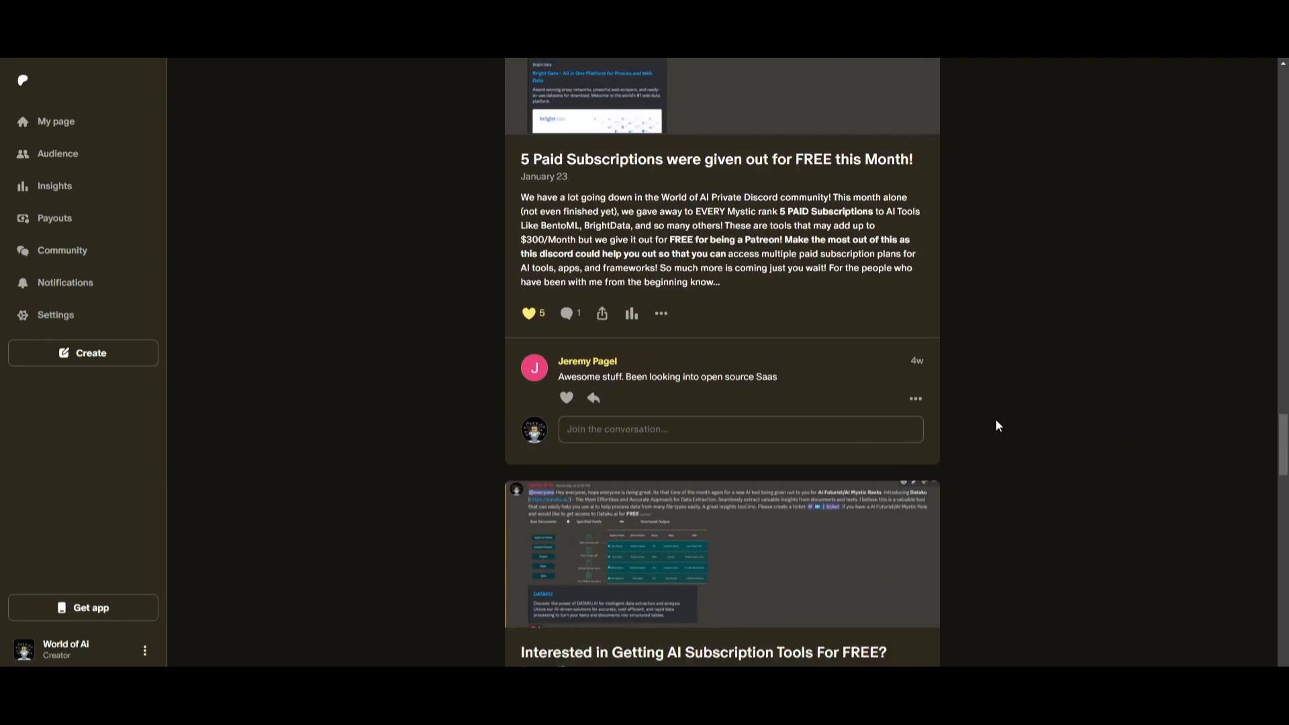
pyautogui.scroll(-5, 997, 443)
pyautogui.click(722, 383)
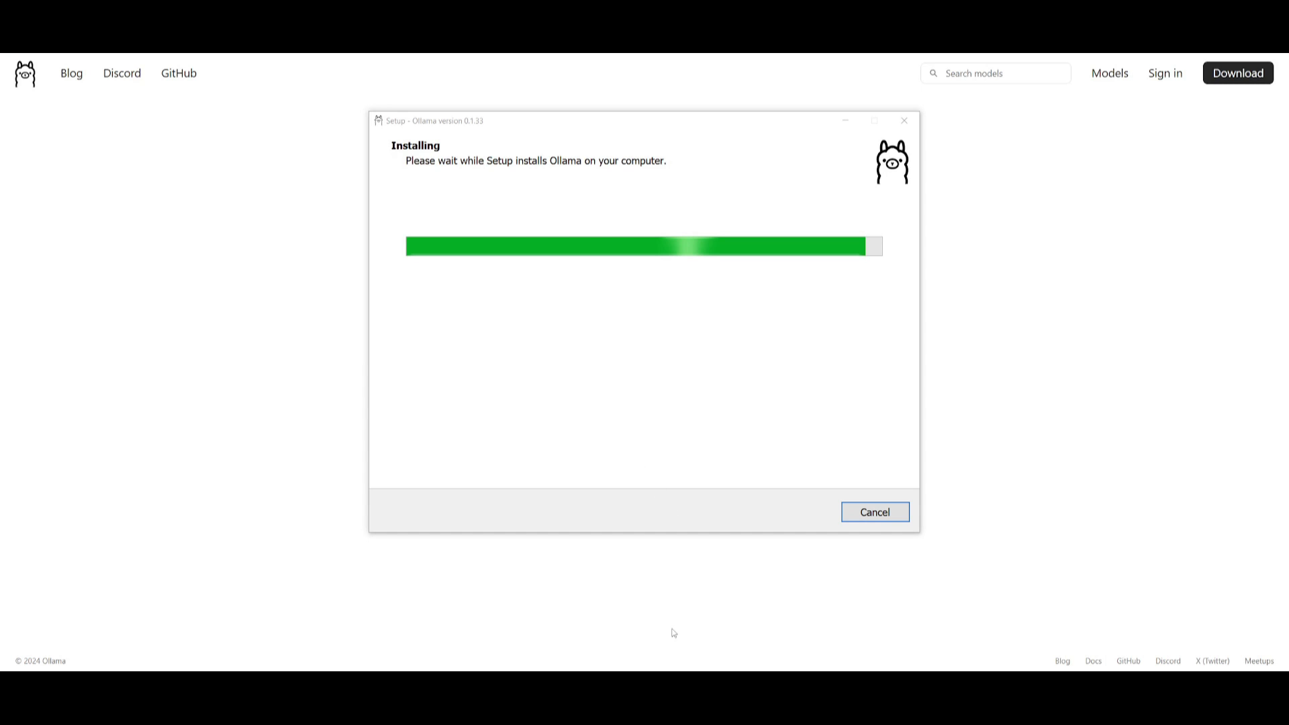
pyautogui.click(695, 633)
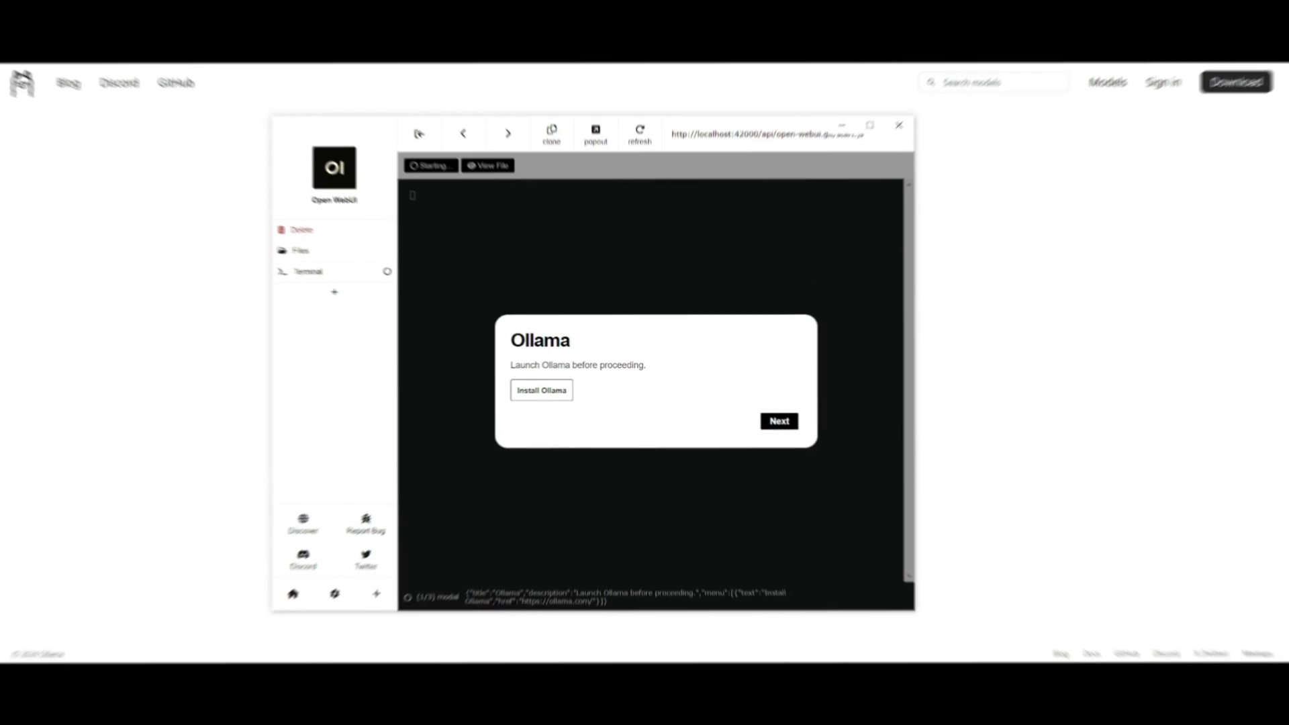
# - Continue past the launch-Ollama prompt so Open WebUI starts to its sign-in page
pyautogui.click(779, 425)
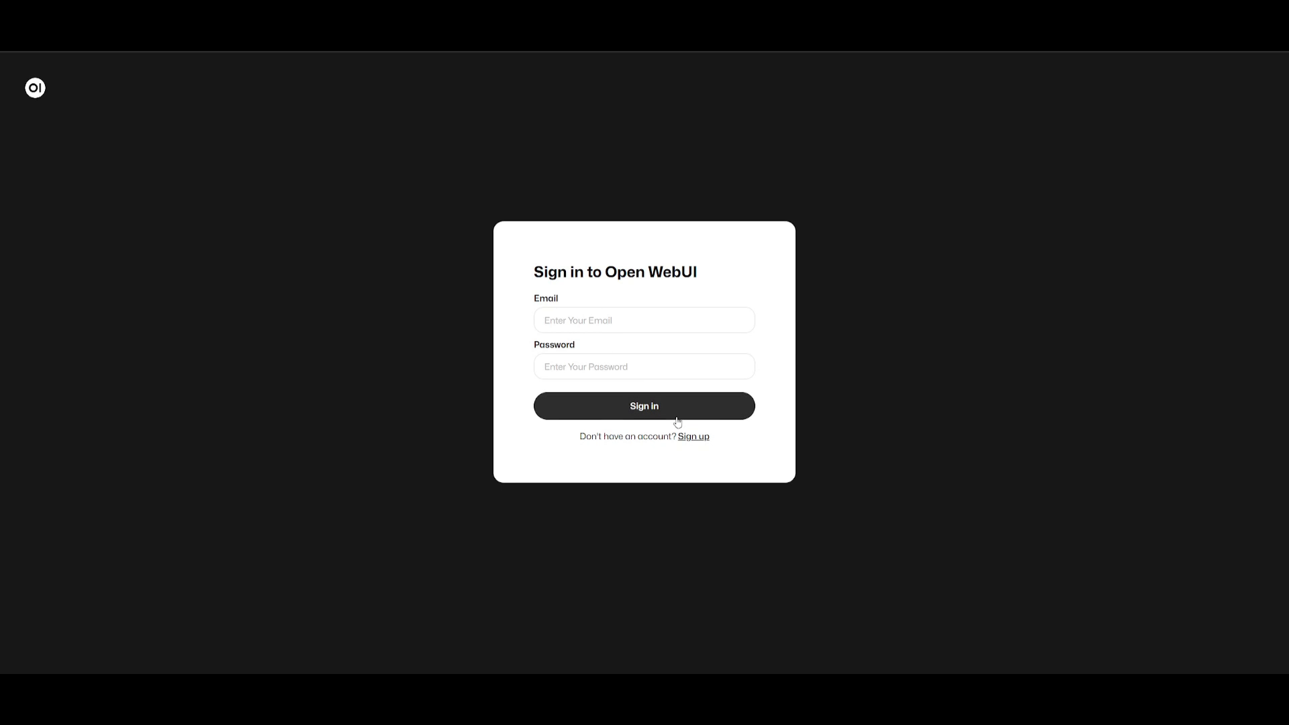
# - Switch the Open WebUI sign-in page to creating a new account
pyautogui.click(694, 440)
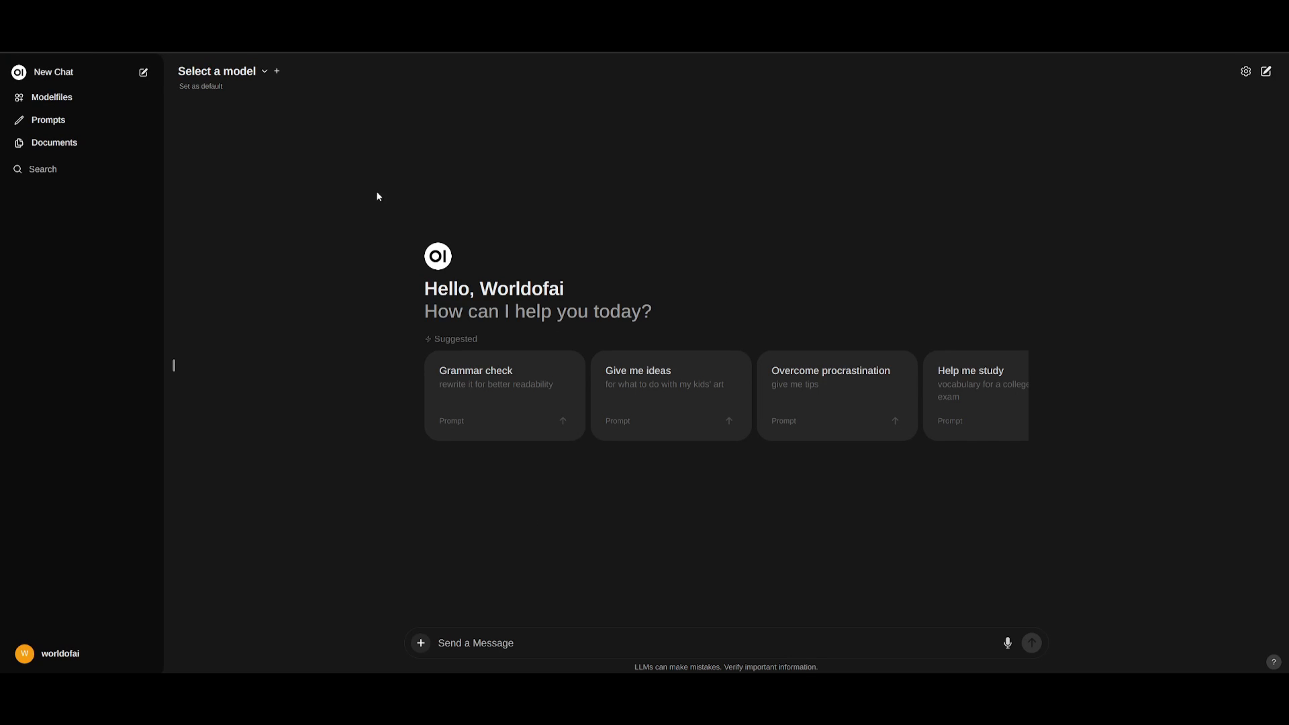
# - Visit the Modelfiles, Prompts and Documents pages, then show the account menu
pyautogui.click(51, 96)
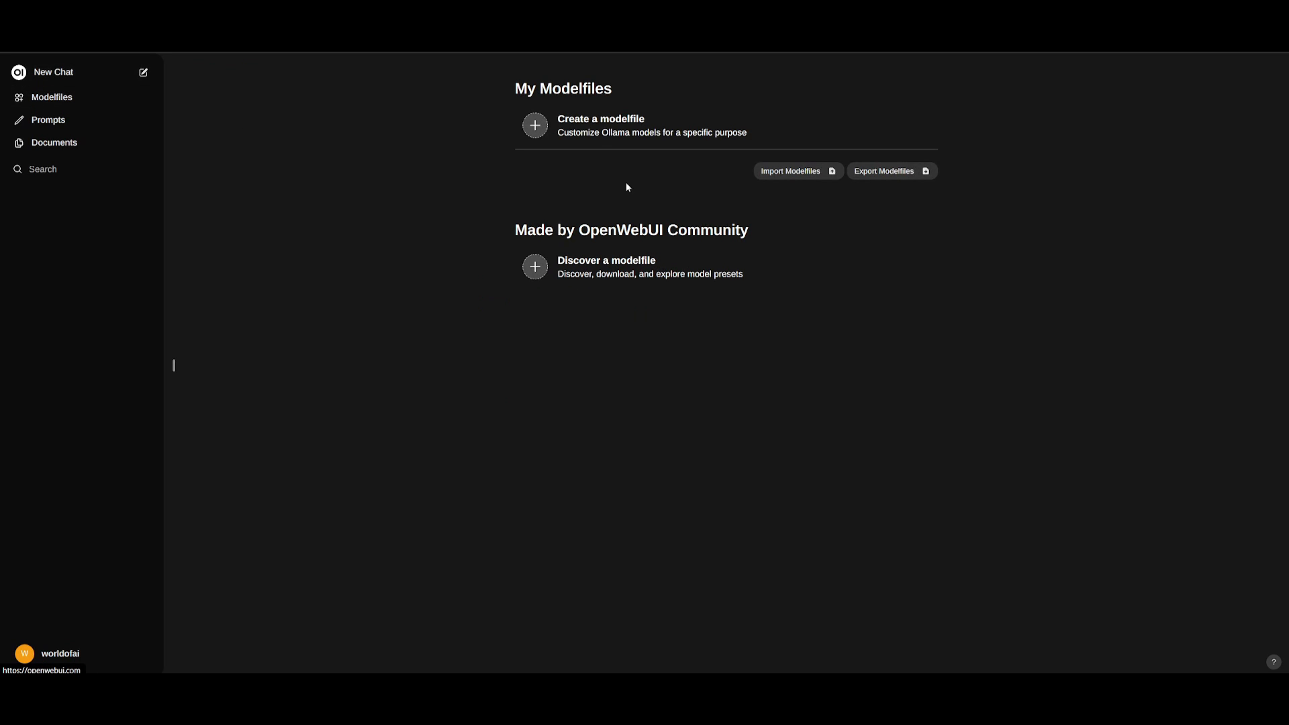
pyautogui.click(48, 121)
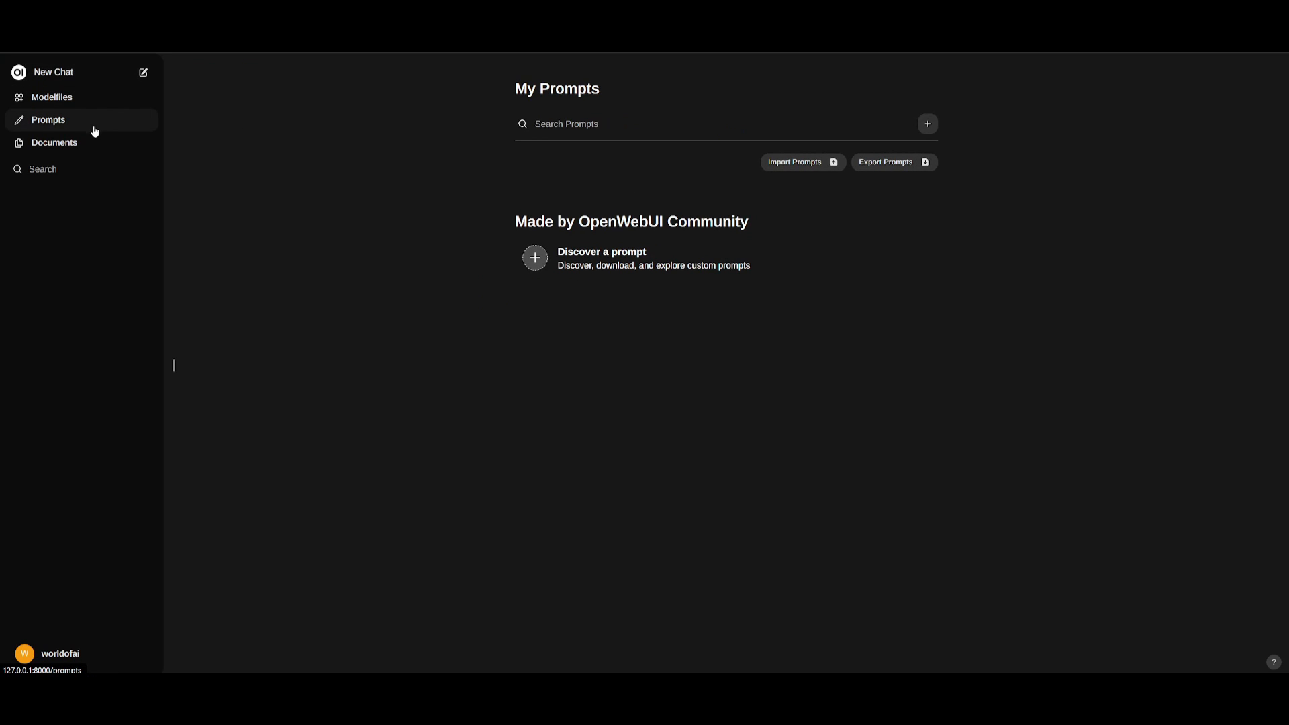
pyautogui.click(54, 143)
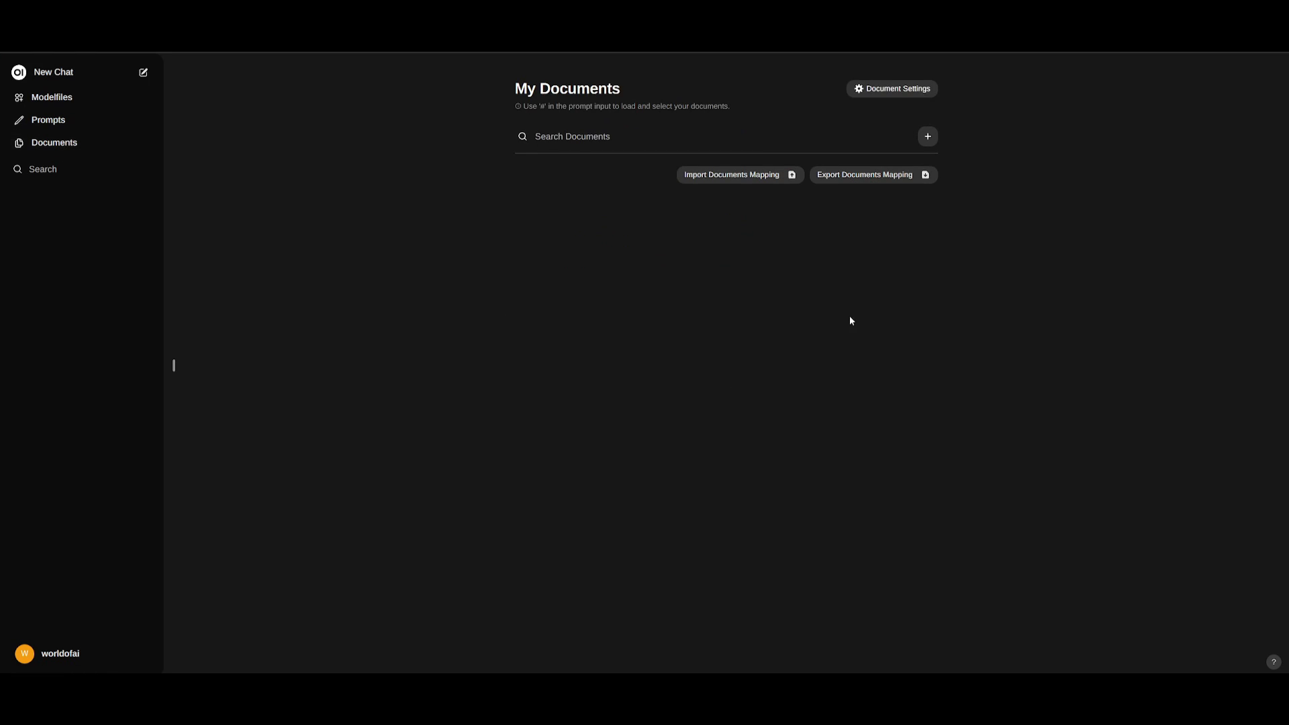
pyautogui.click(61, 653)
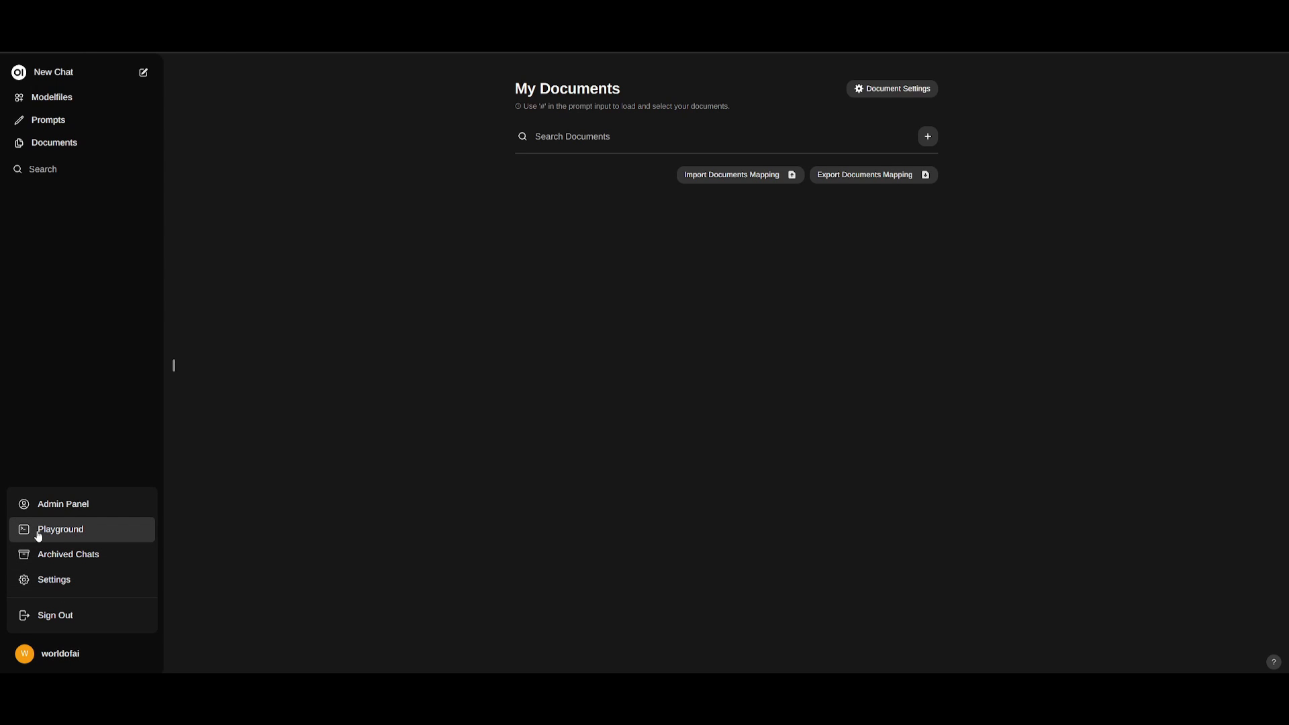
# - View the Admin Panel dashboard with its single admin user, then return to a new chat
pyautogui.click(67, 503)
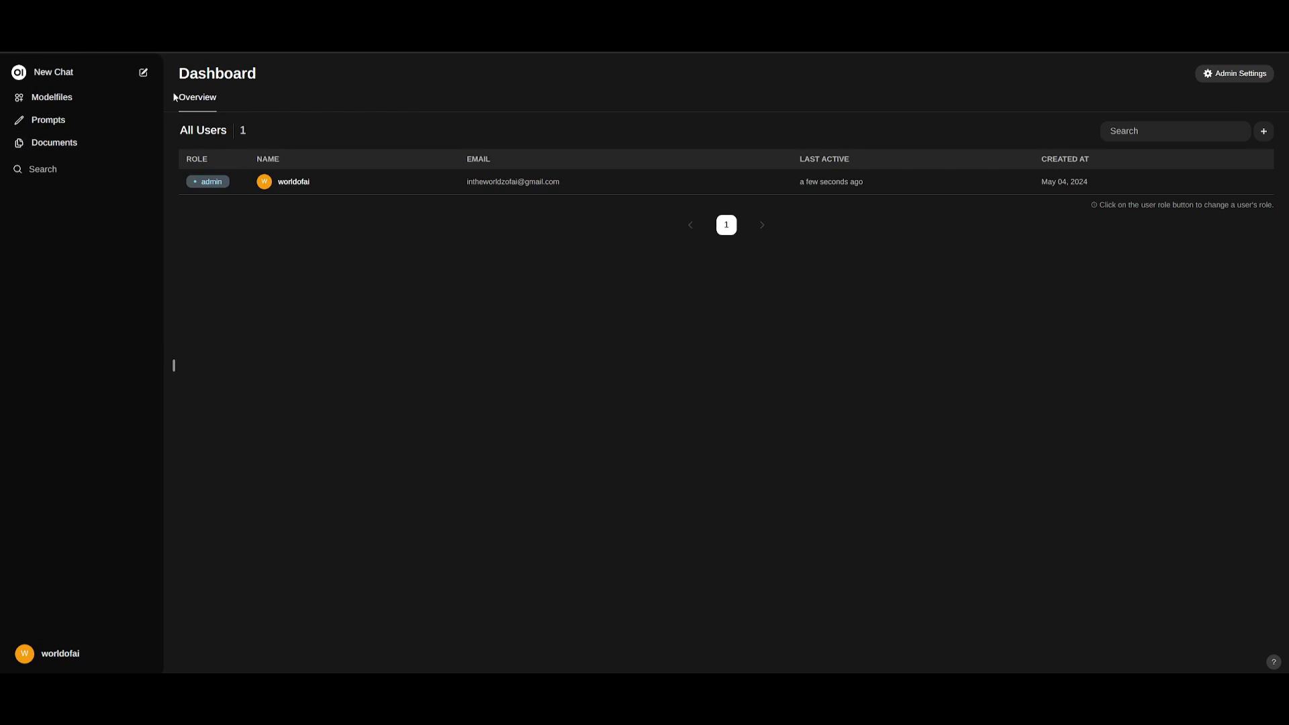
pyautogui.click(51, 98)
pyautogui.click(54, 72)
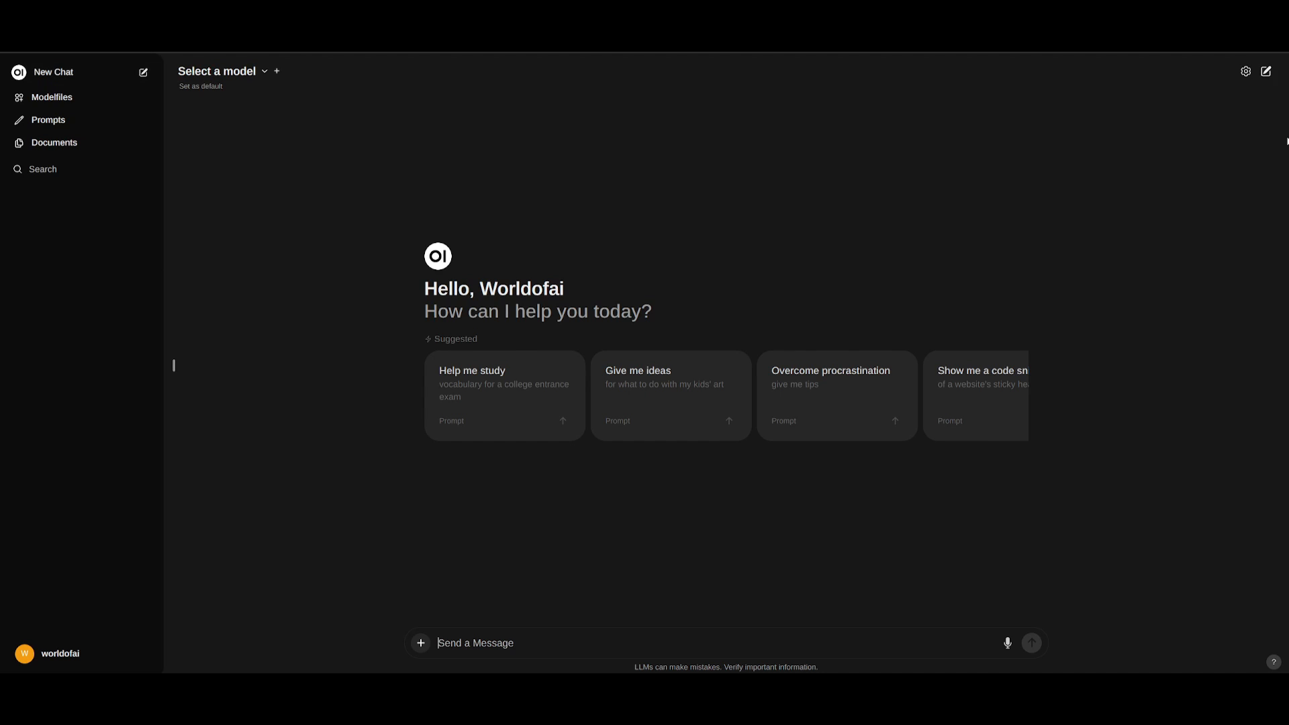
# - Show Open WebUI's settings with the Models panel for pulling Ollama models
pyautogui.click(1247, 70)
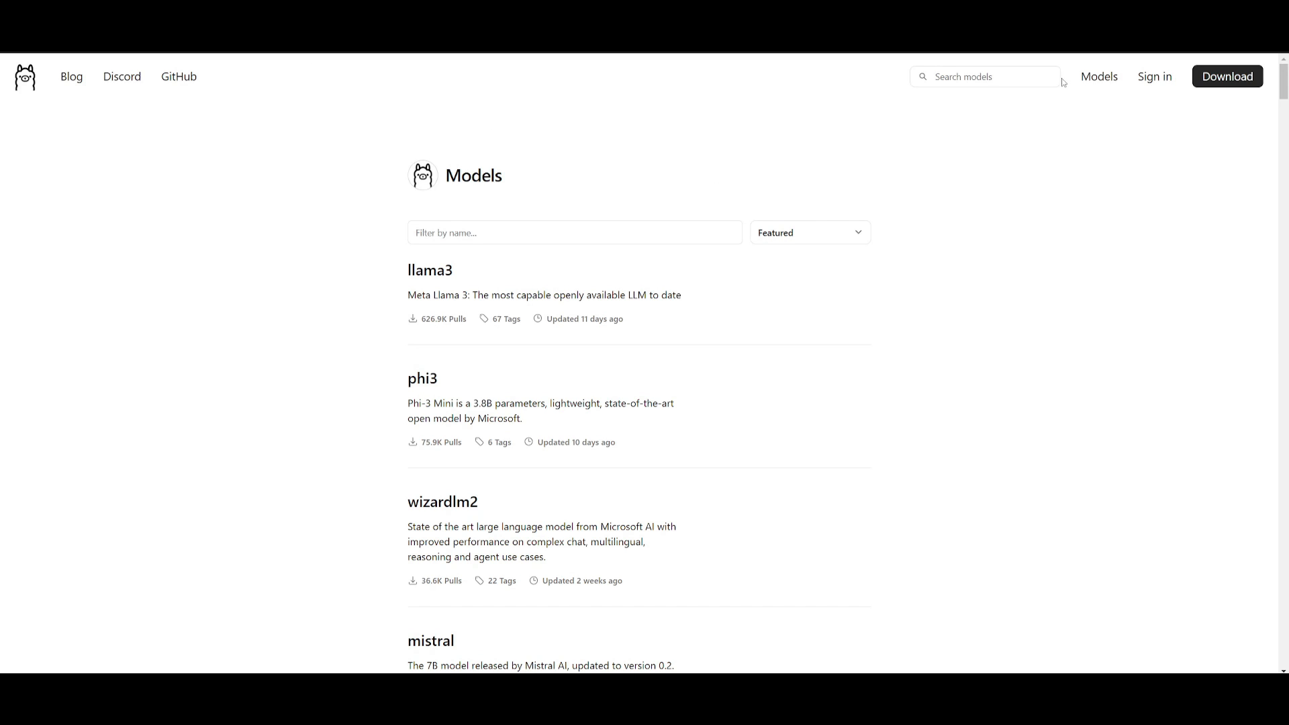
pyautogui.scroll(-2, 390, 253)
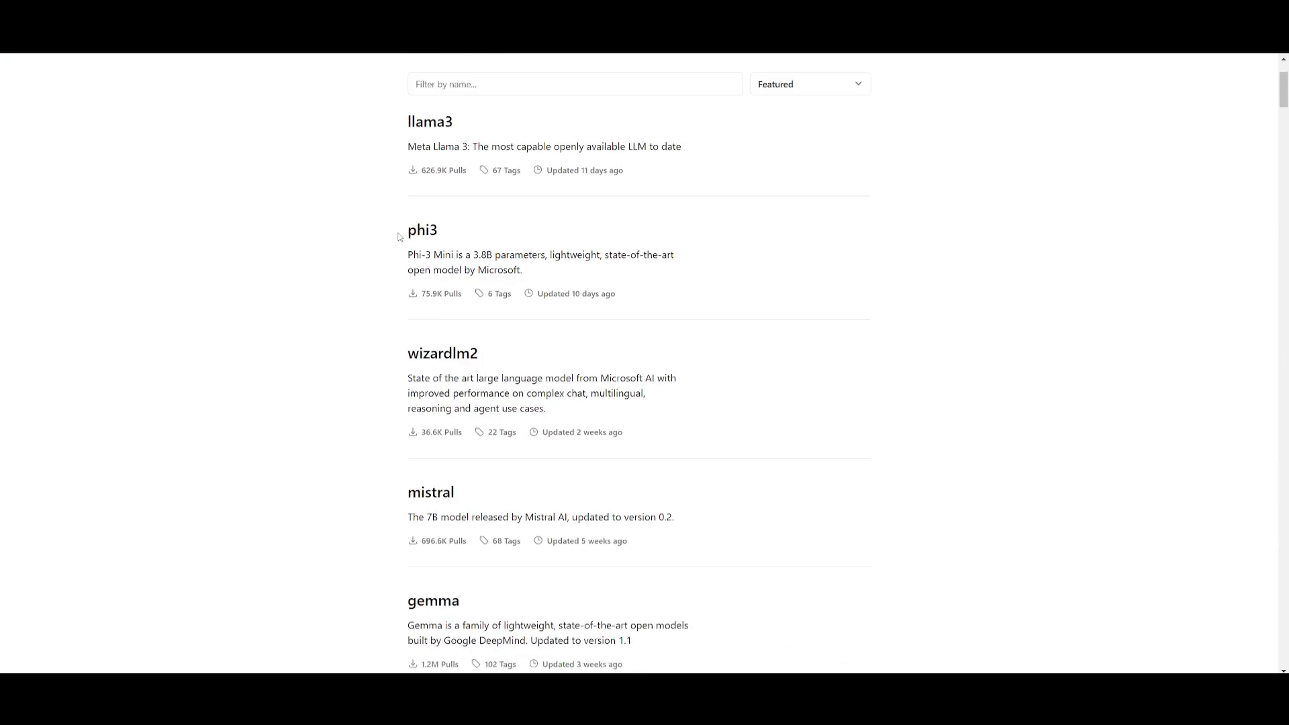
pyautogui.scroll(-1, 392, 238)
pyautogui.scroll(-3, 391, 237)
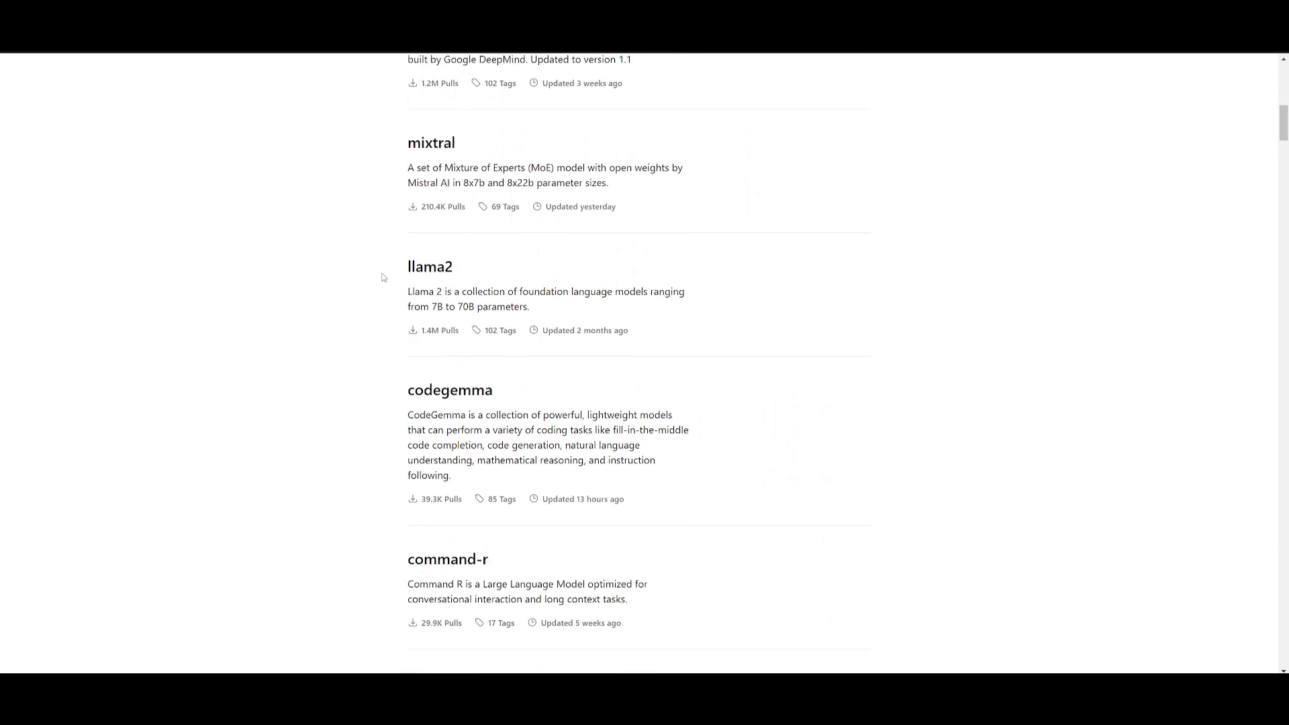
pyautogui.scroll(-3, 392, 235)
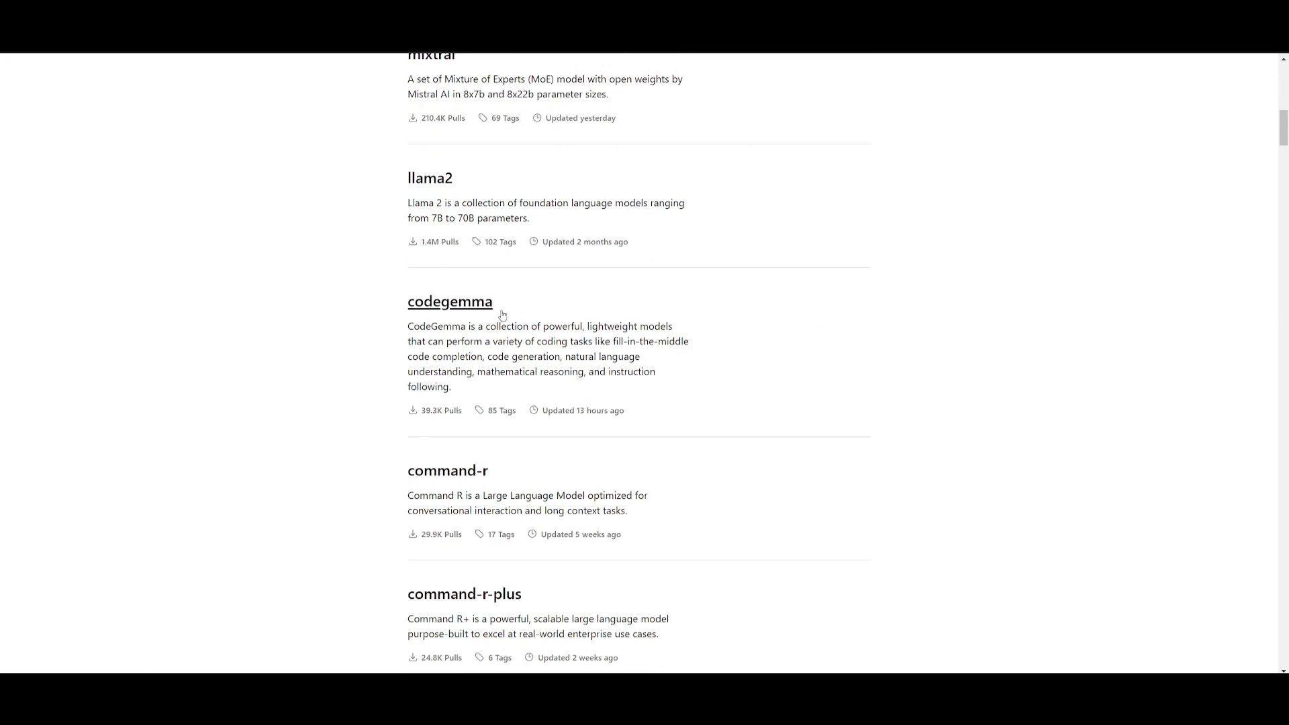
pyautogui.scroll(-3, 494, 322)
pyautogui.scroll(-2, 493, 323)
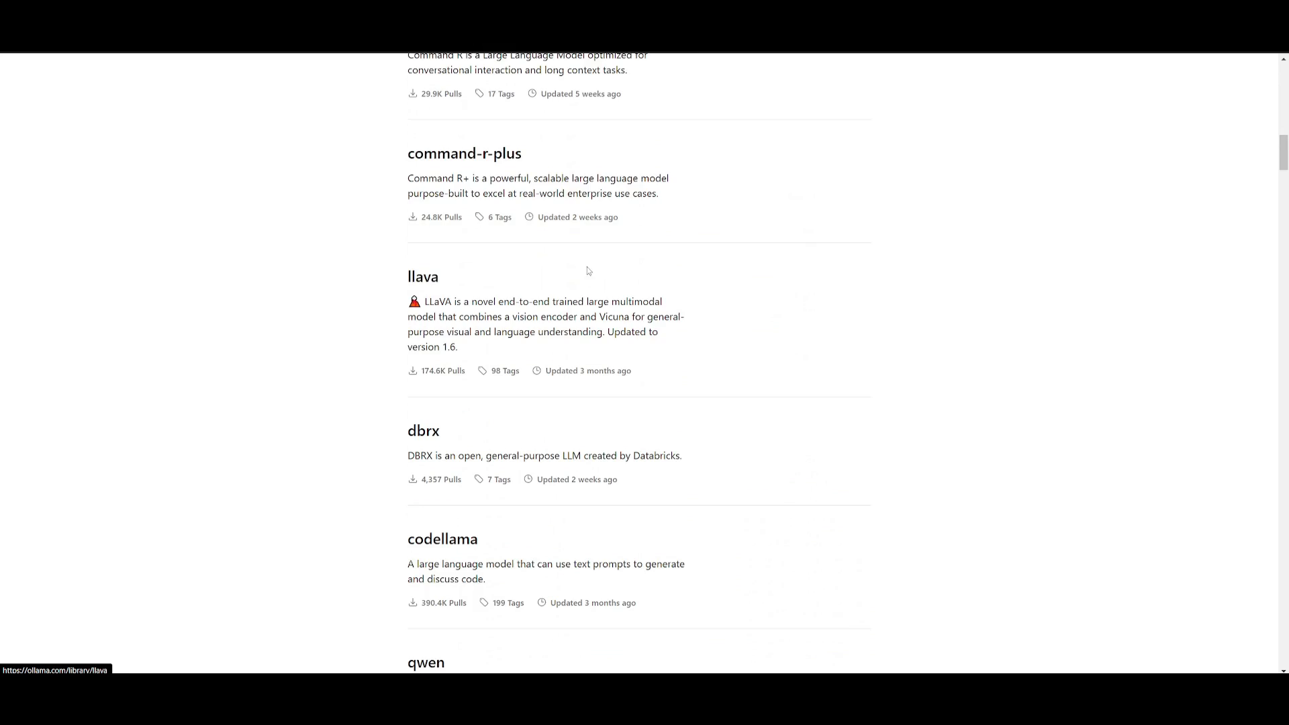
pyautogui.scroll(-3, 494, 328)
pyautogui.scroll(-4, 422, 359)
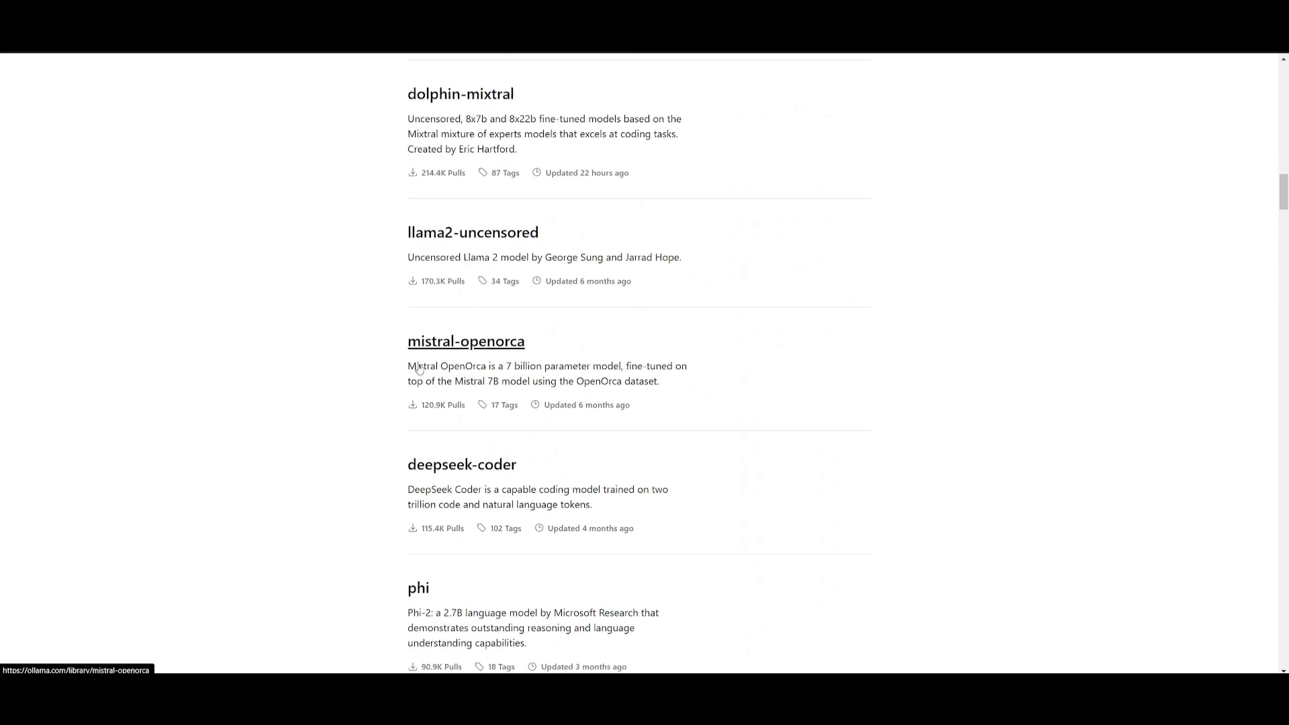
pyautogui.scroll(-3, 422, 359)
pyautogui.scroll(-3, 413, 362)
pyautogui.scroll(-4, 403, 374)
pyautogui.scroll(-5, 403, 375)
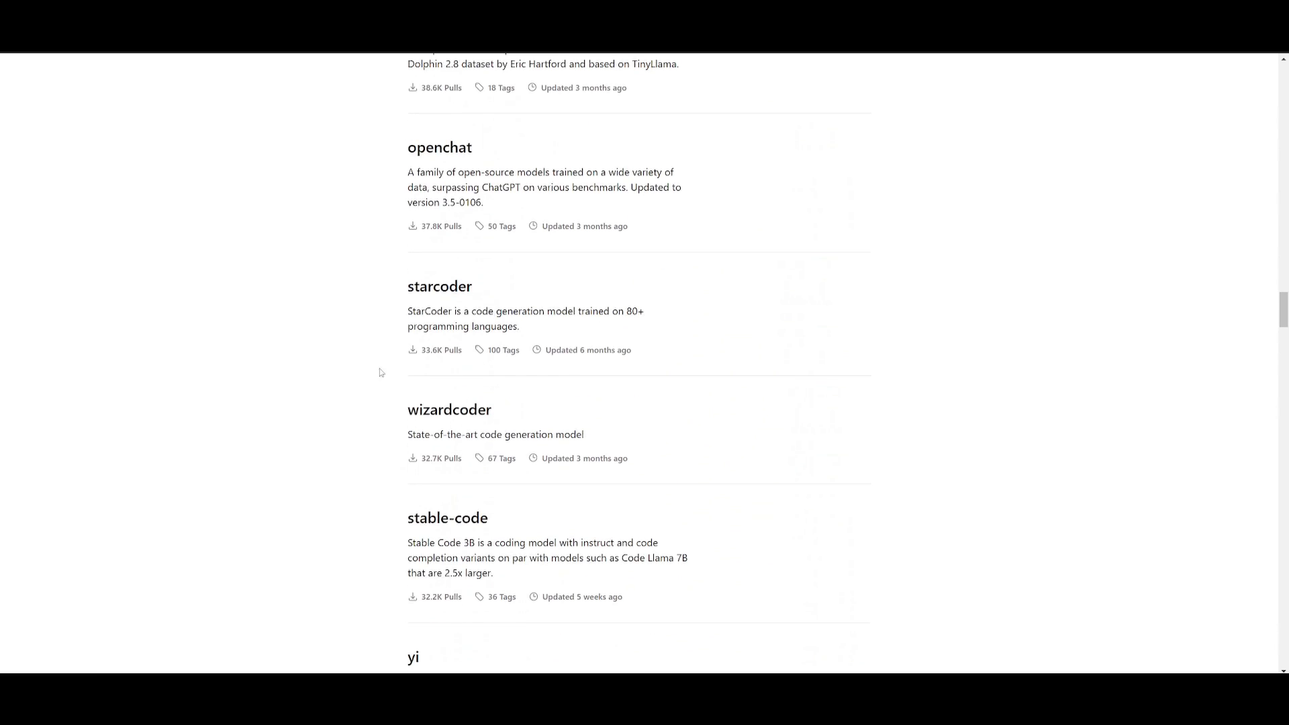
pyautogui.scroll(-3, 423, 375)
pyautogui.scroll(-4, 439, 372)
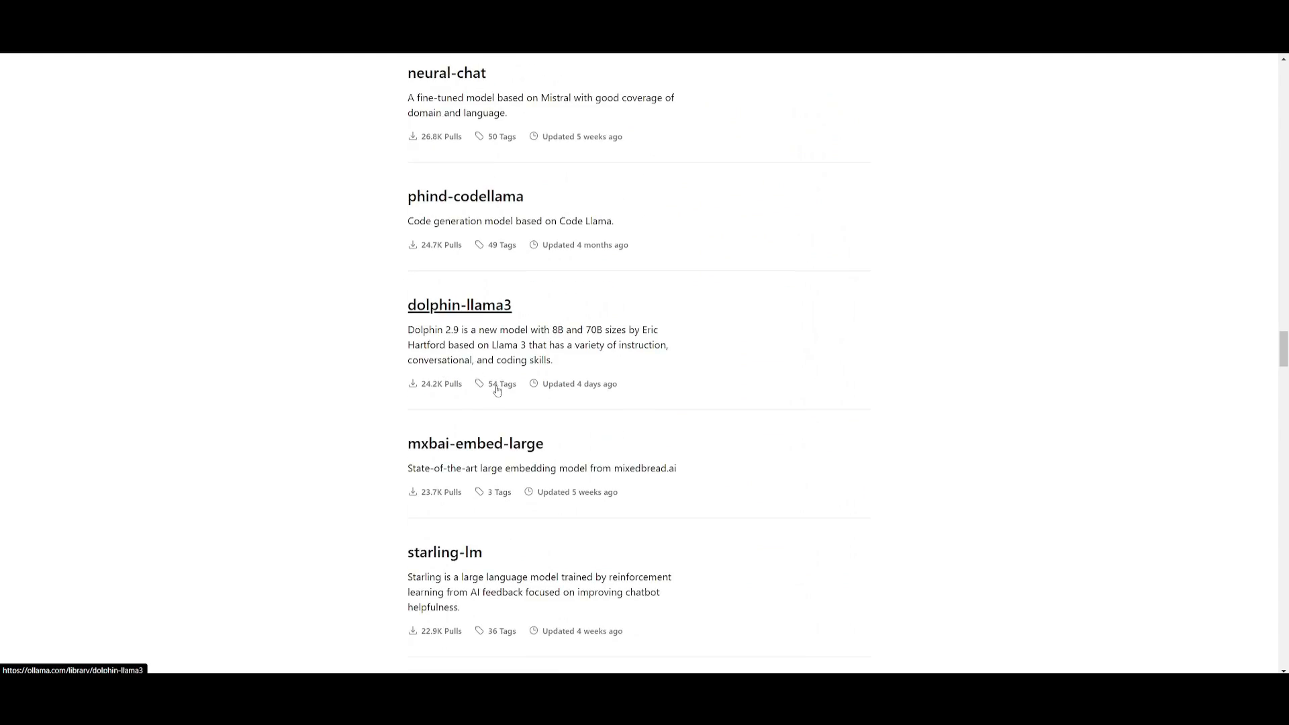
pyautogui.scroll(-4, 494, 388)
pyautogui.scroll(-4, 499, 387)
pyautogui.scroll(-4, 503, 386)
pyautogui.scroll(8, 505, 387)
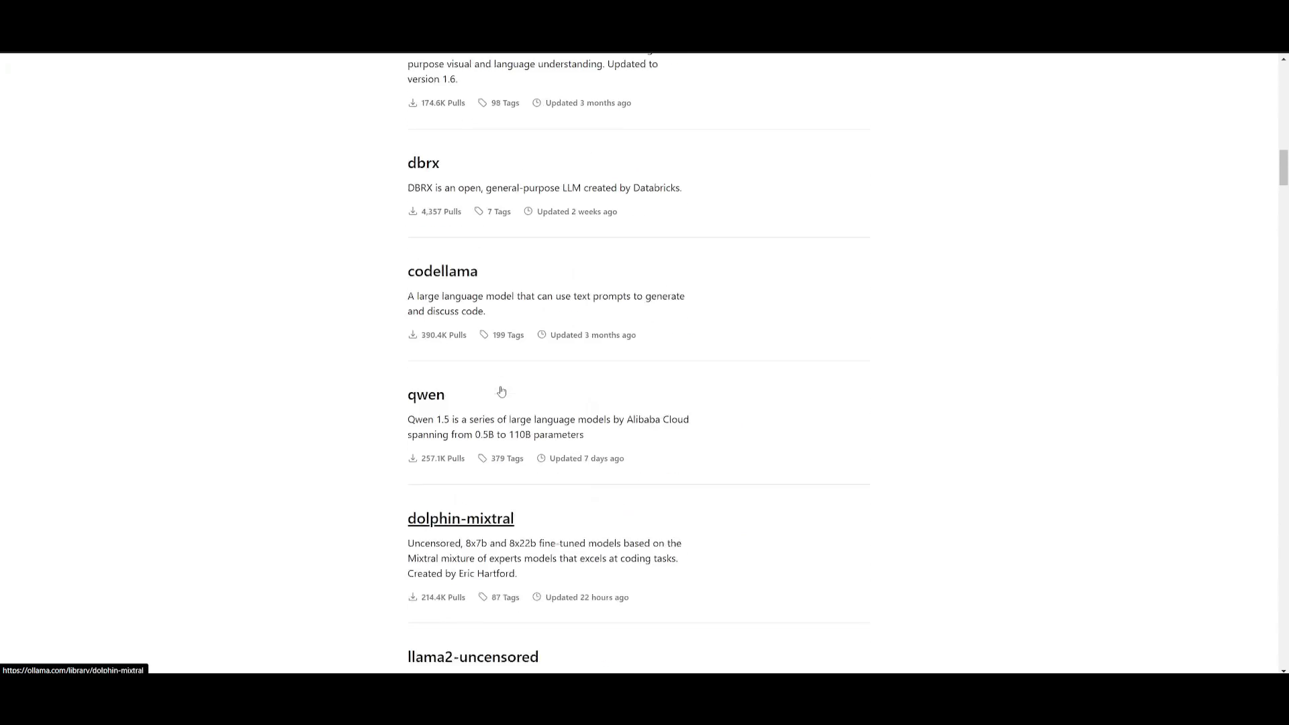
pyautogui.scroll(1, 498, 388)
pyautogui.scroll(3, 494, 388)
pyautogui.scroll(-5, 483, 389)
pyautogui.scroll(-2, 476, 388)
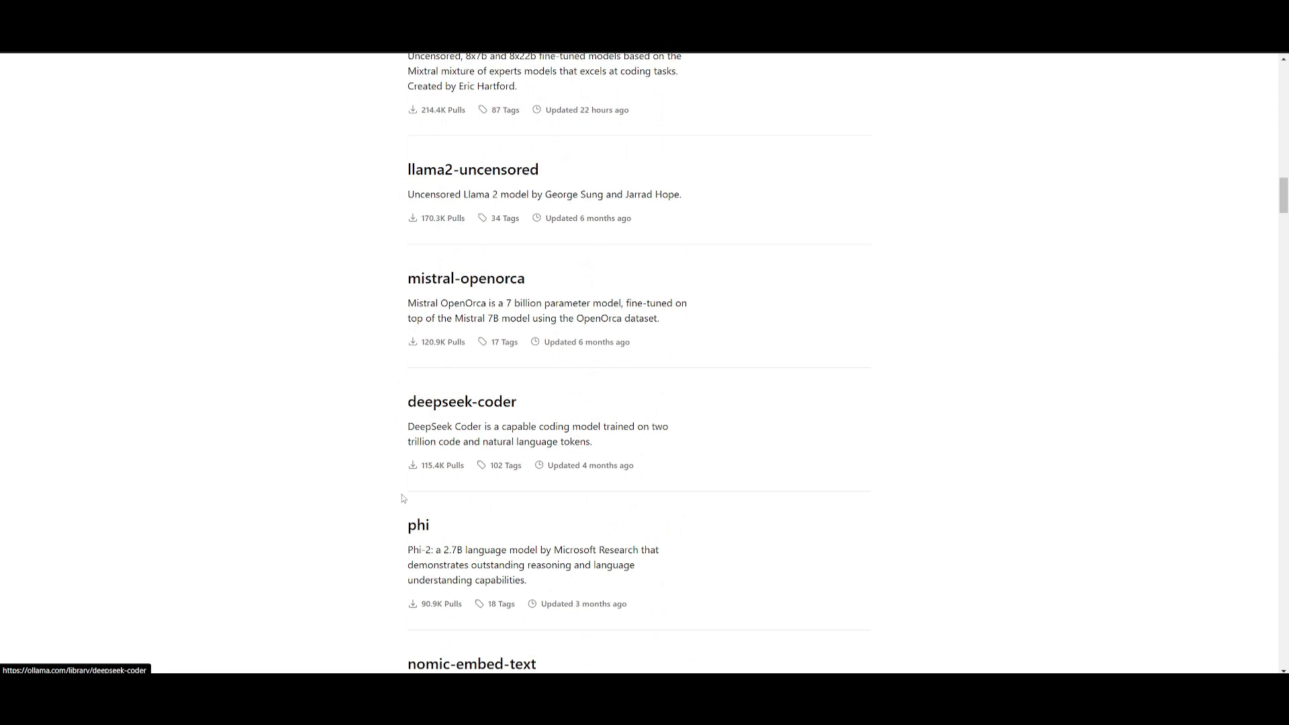
pyautogui.click(411, 523)
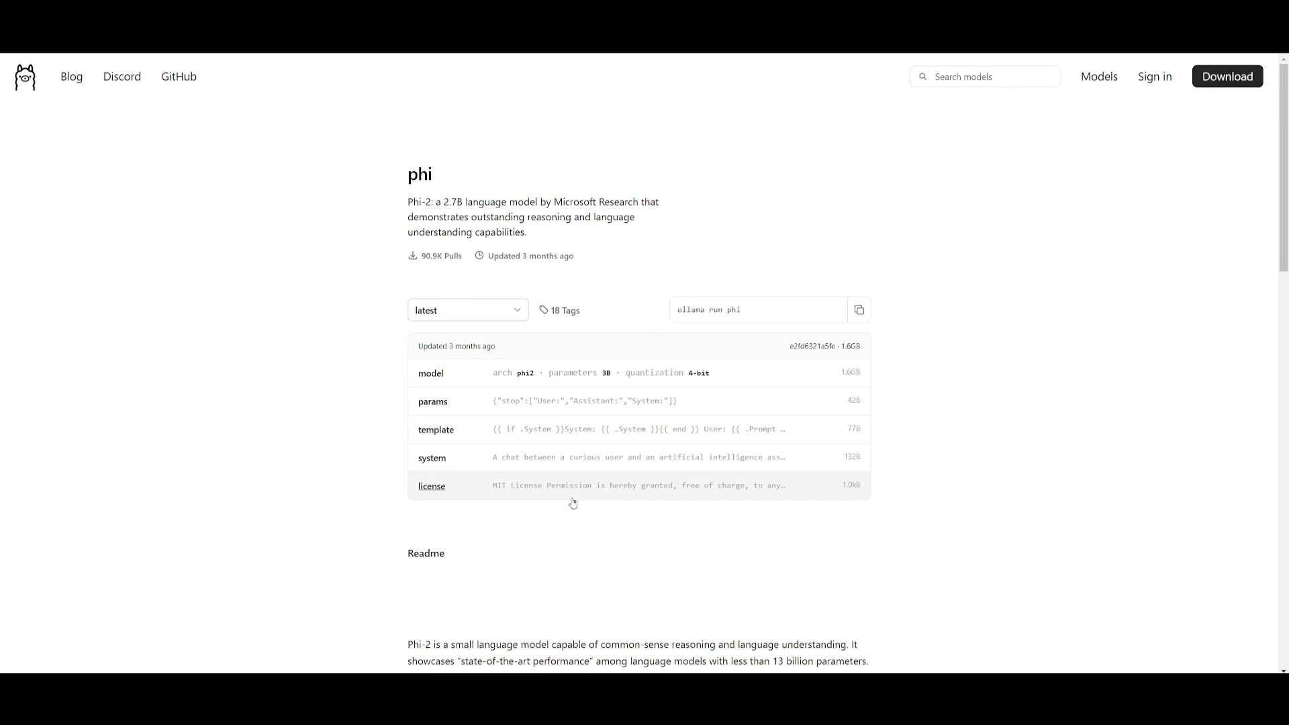
pyautogui.scroll(-5, 507, 430)
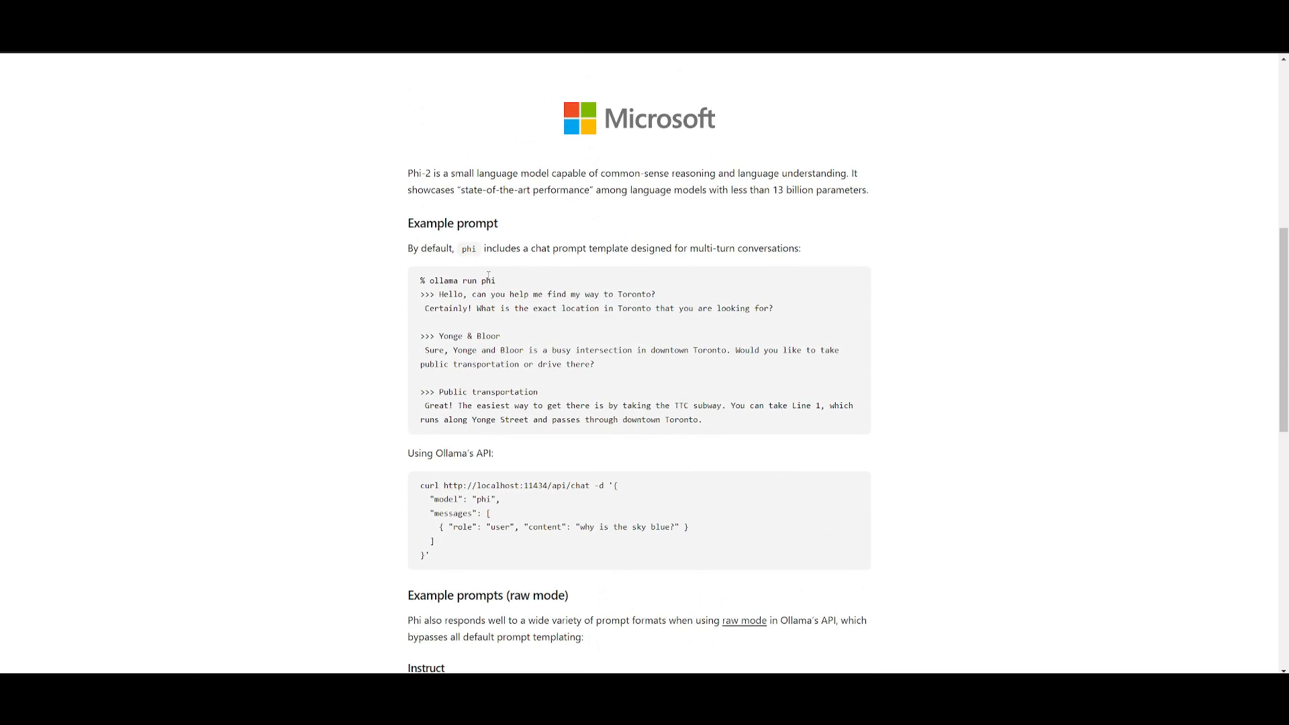
pyautogui.scroll(3, 488, 274)
pyautogui.scroll(2, 452, 364)
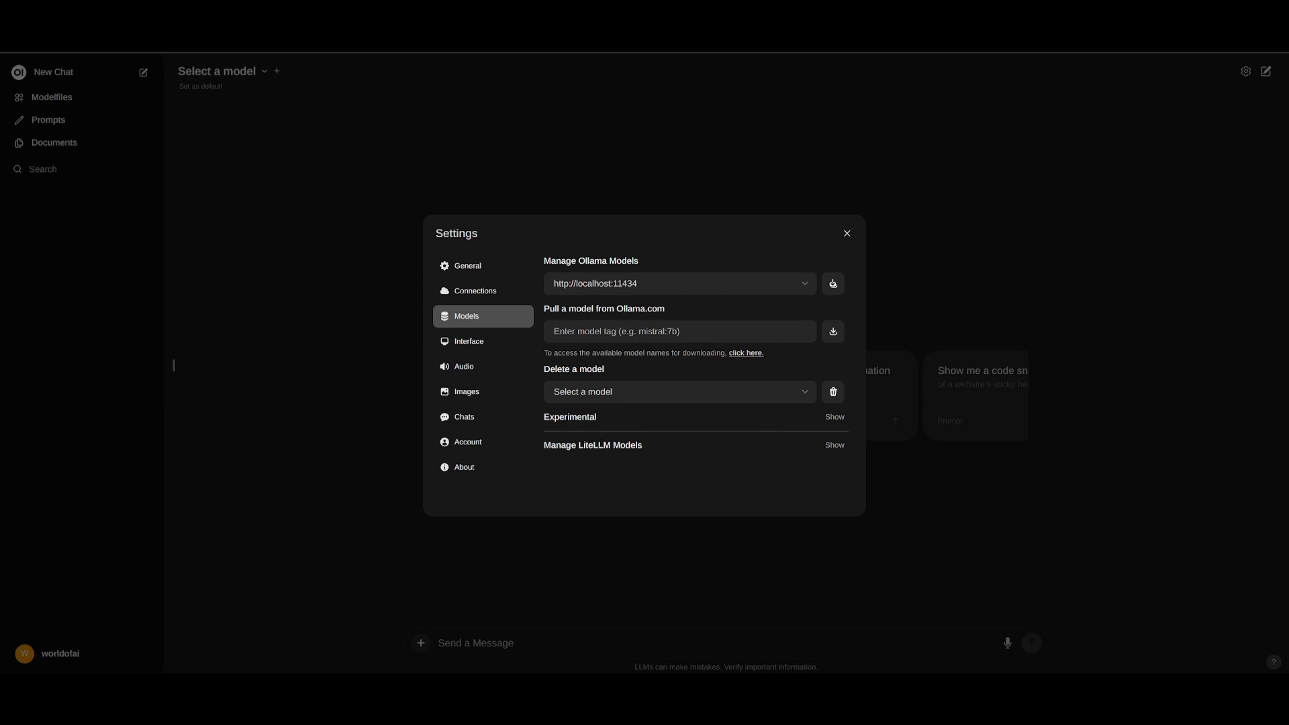
# - Expand the Experimental section to show the Upload a GGUF model option
pyautogui.click(832, 419)
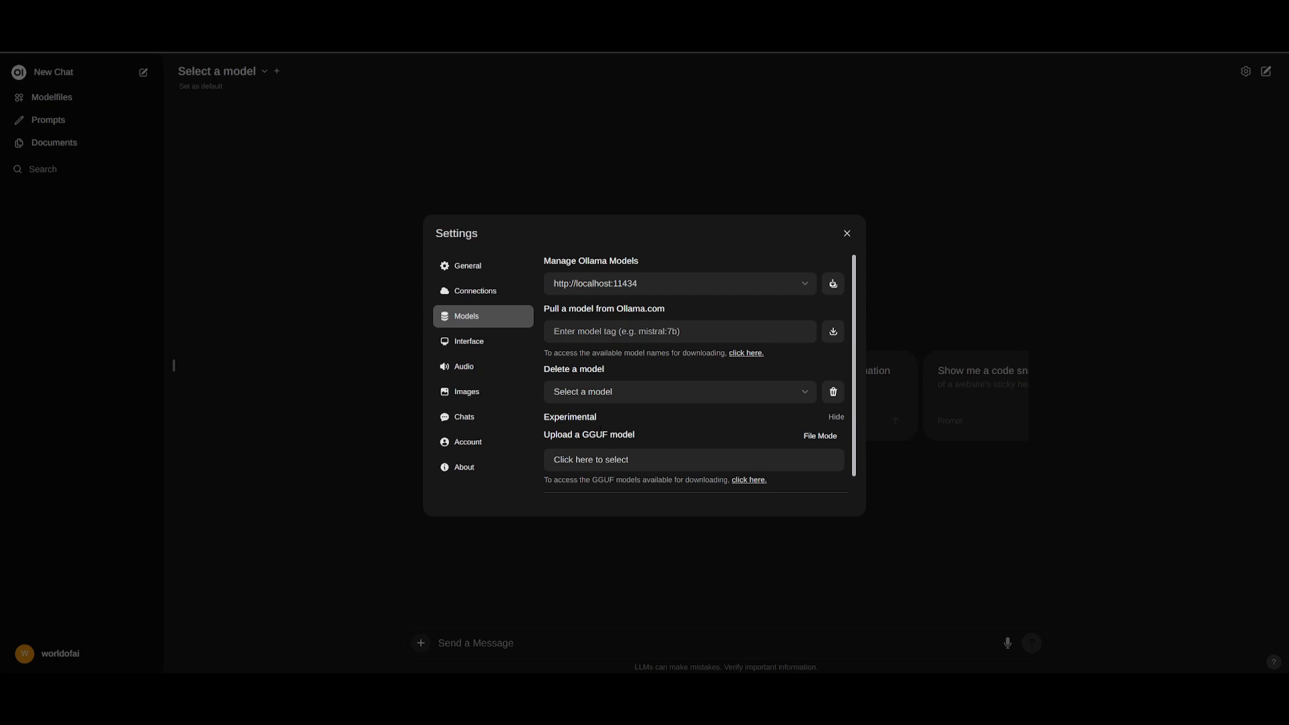
pyautogui.scroll(-1, 624, 458)
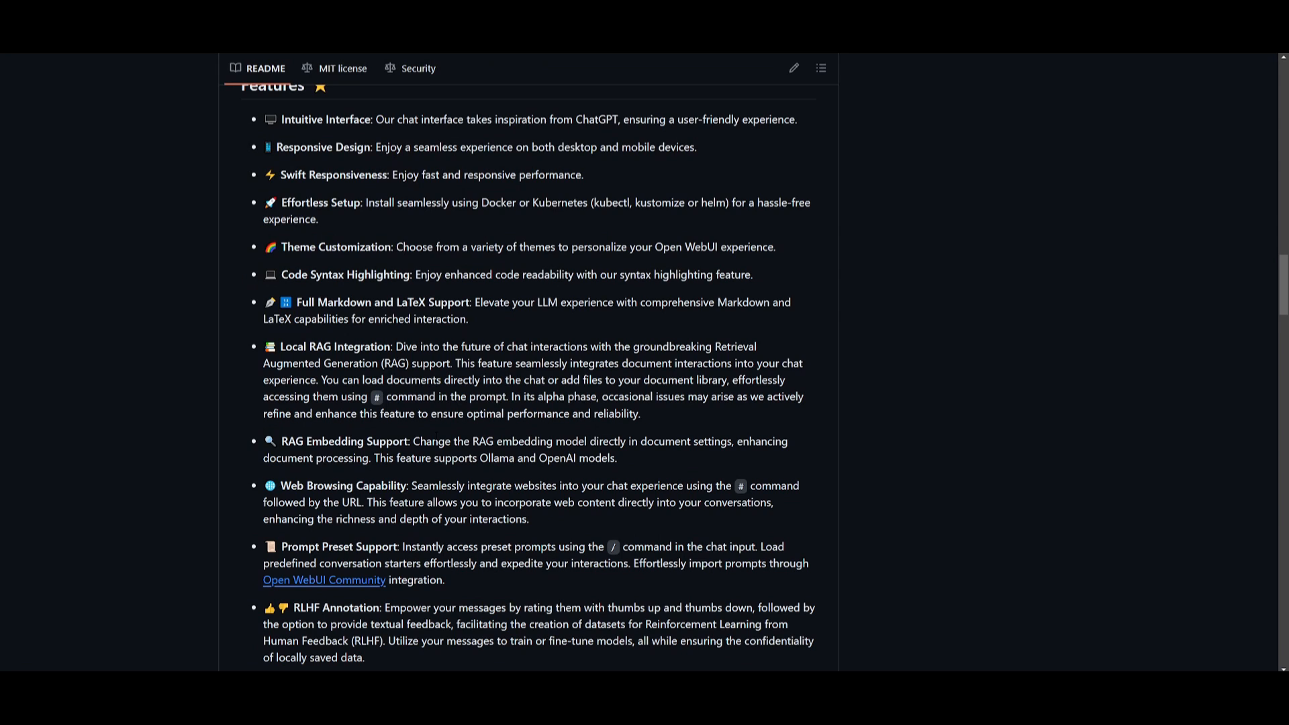
pyautogui.scroll(-3, 529, 377)
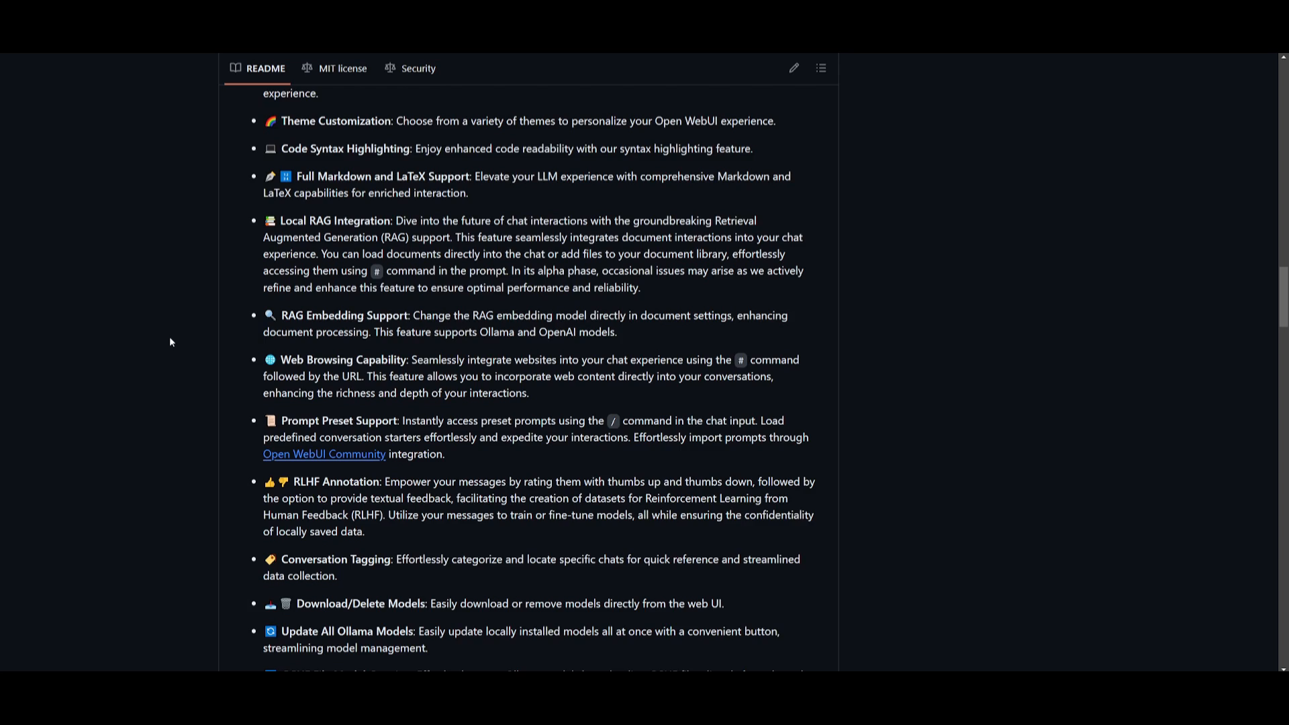
pyautogui.scroll(-3, 169, 336)
pyautogui.scroll(-1, 180, 345)
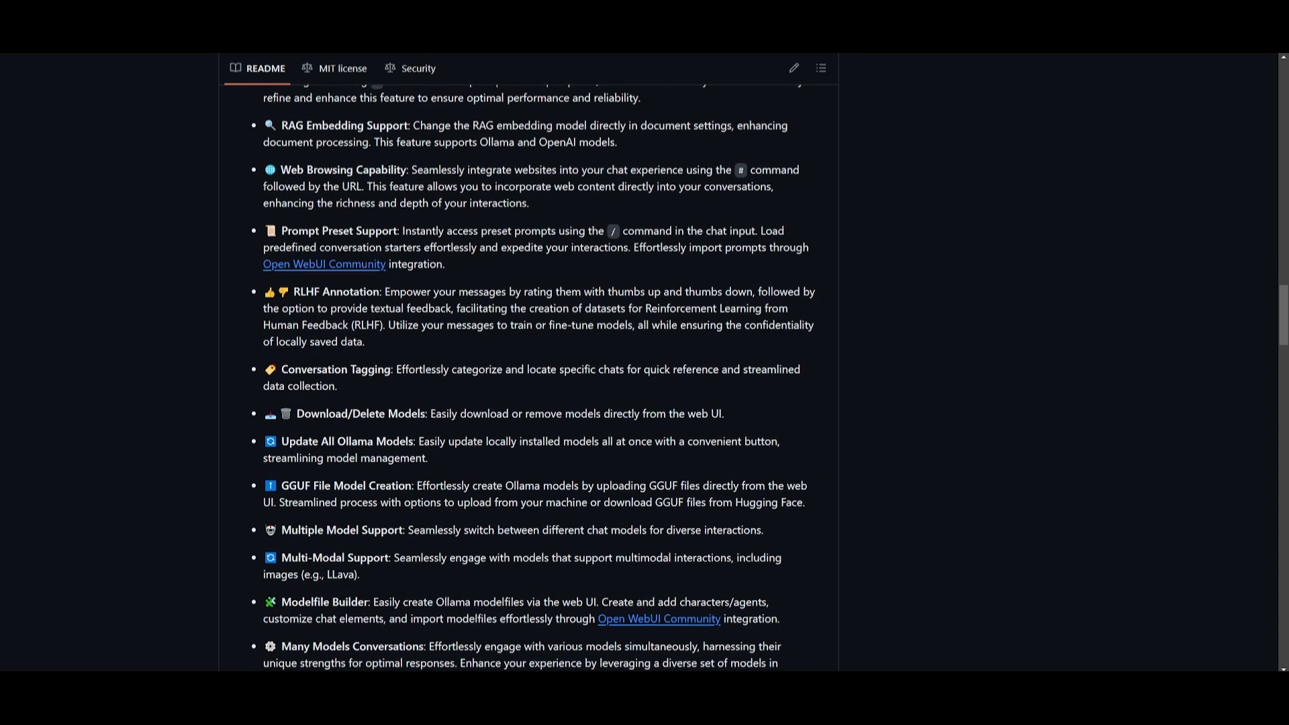
pyautogui.scroll(-1, 192, 347)
pyautogui.scroll(-3, 462, 519)
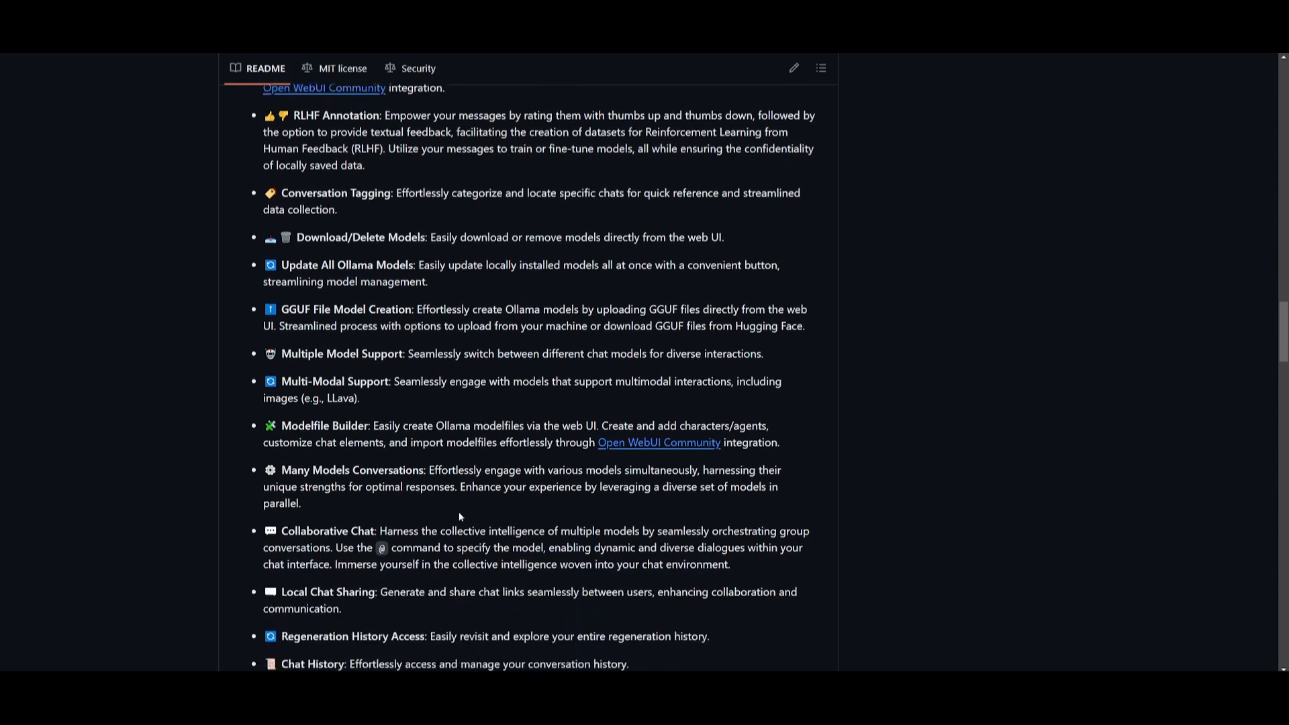
pyautogui.scroll(-2, 269, 445)
pyautogui.scroll(-2, 269, 382)
pyautogui.scroll(-2, 269, 319)
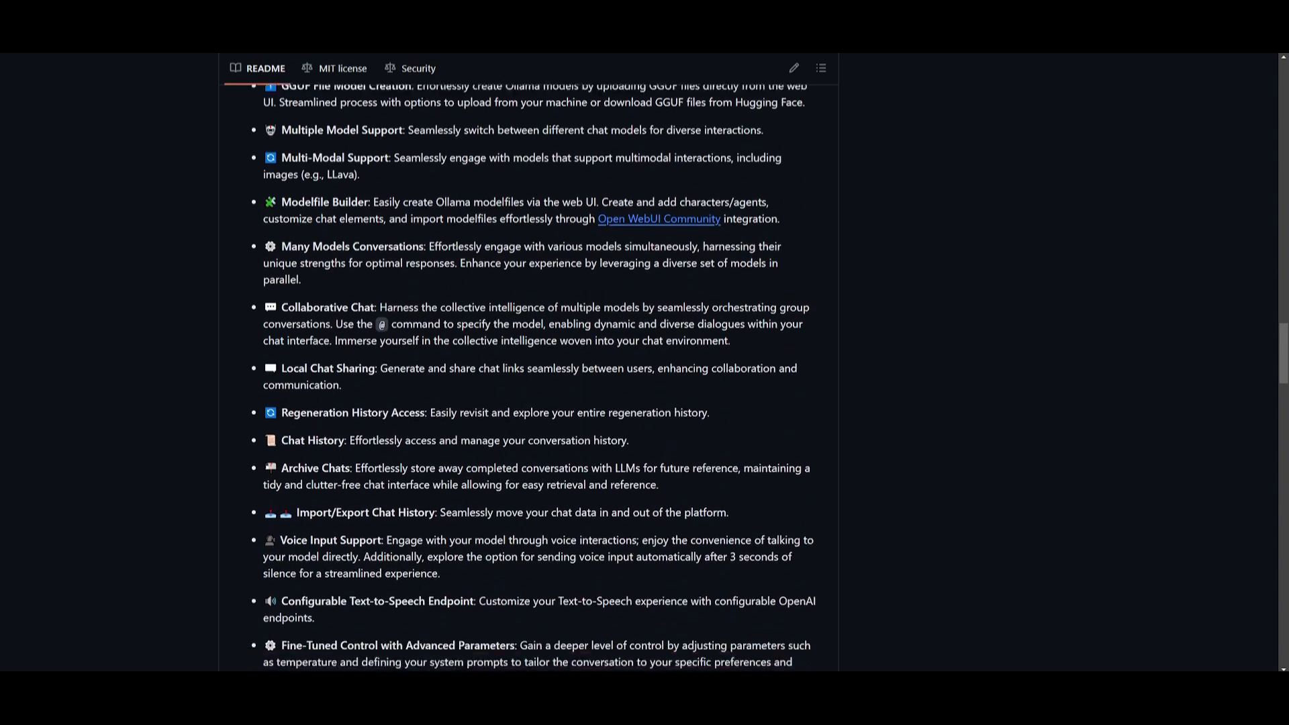
pyautogui.scroll(-2, 269, 296)
pyautogui.scroll(-1, 269, 194)
pyautogui.scroll(-1, 269, 144)
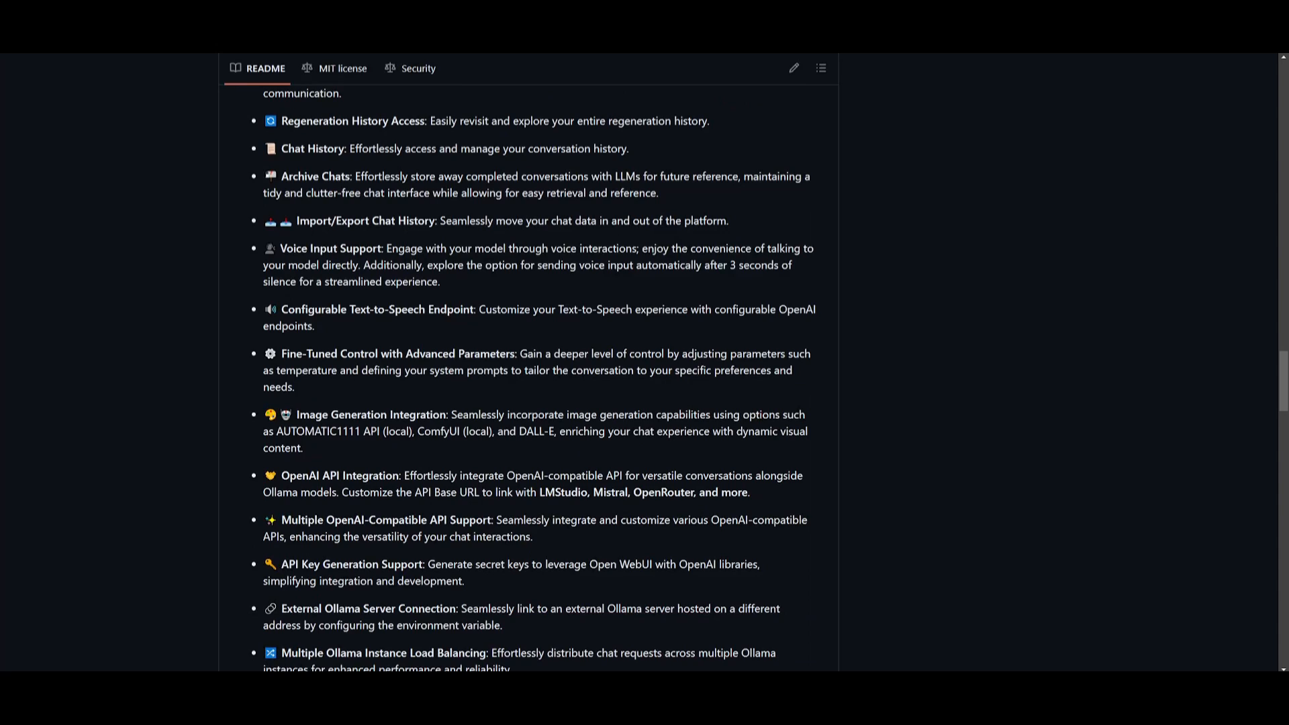
pyautogui.scroll(-2, 178, 318)
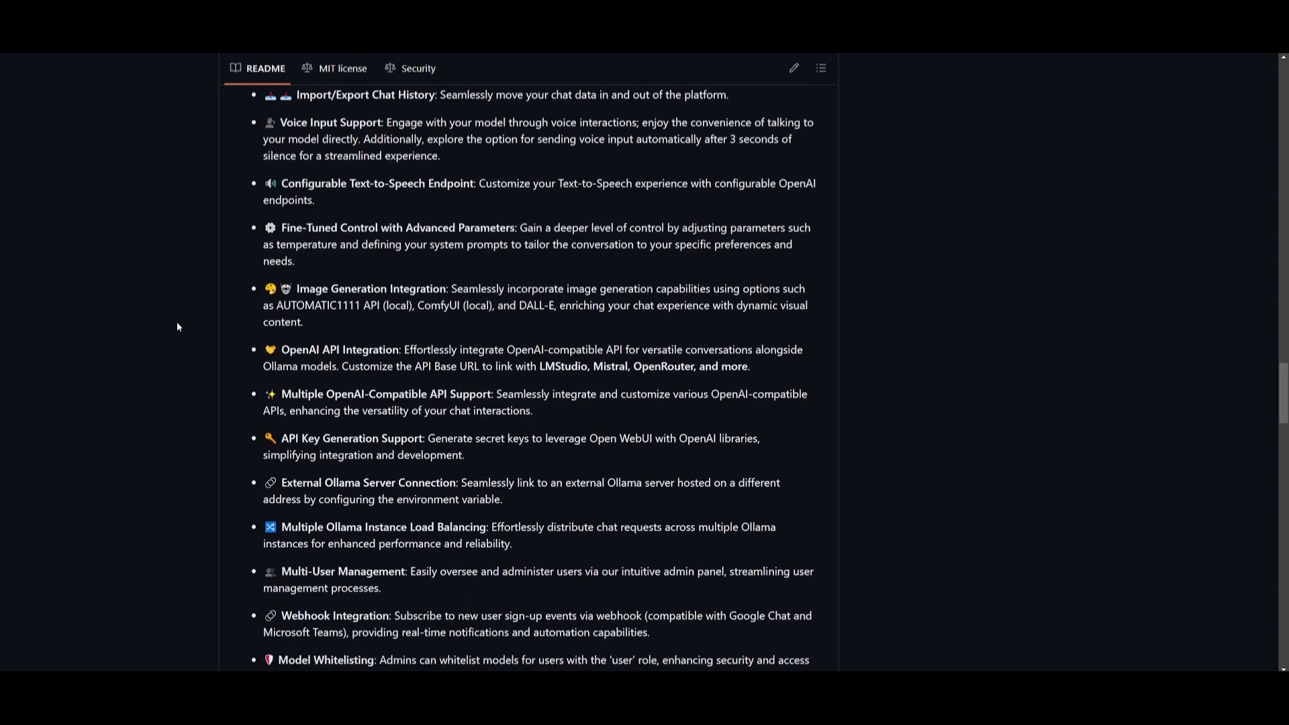
pyautogui.scroll(-1, 177, 321)
pyautogui.scroll(-1, 175, 319)
pyautogui.scroll(-1, 174, 318)
pyautogui.scroll(-2, 163, 309)
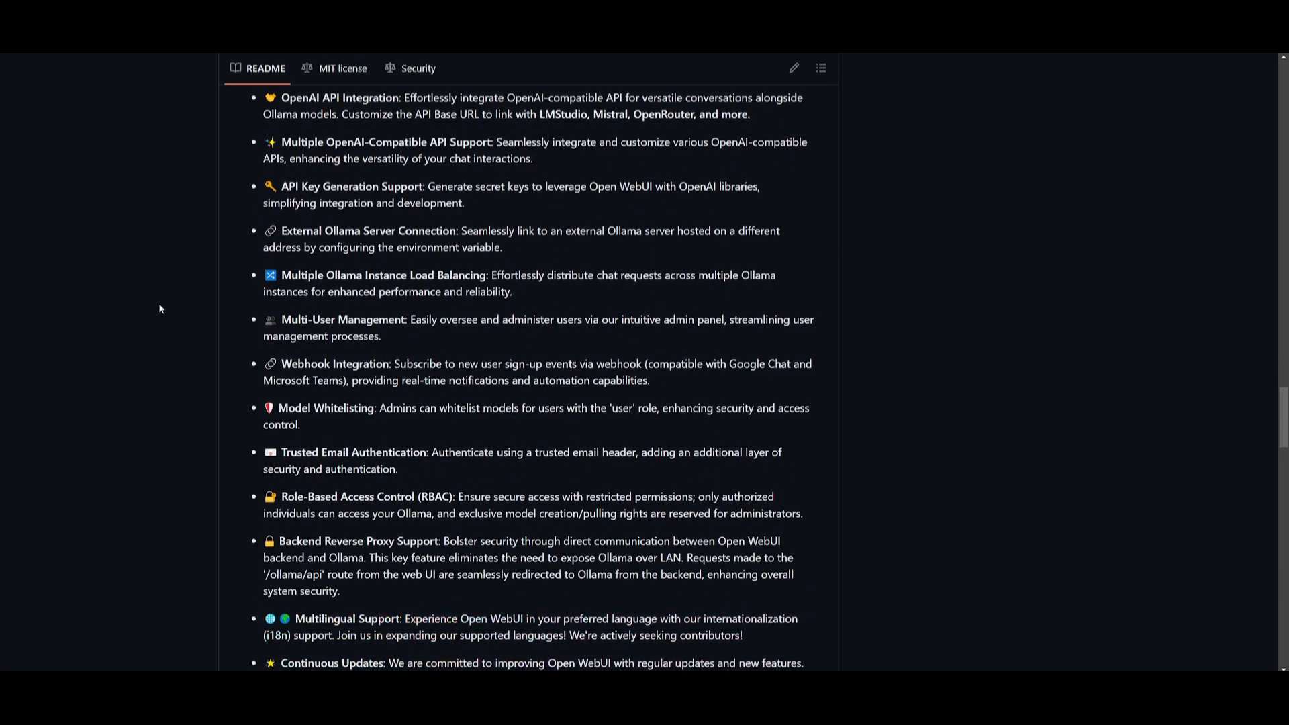
pyautogui.scroll(-2, 158, 312)
pyautogui.scroll(-2, 155, 332)
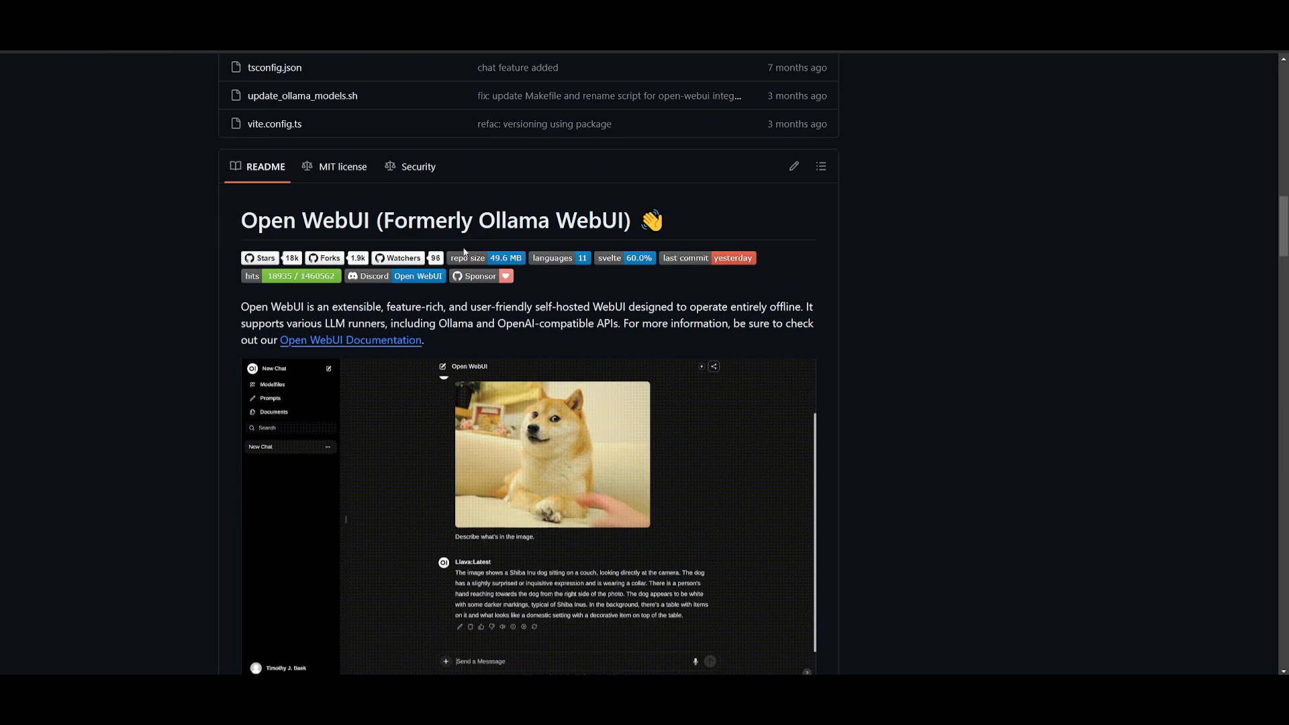
pyautogui.scroll(-2, 347, 287)
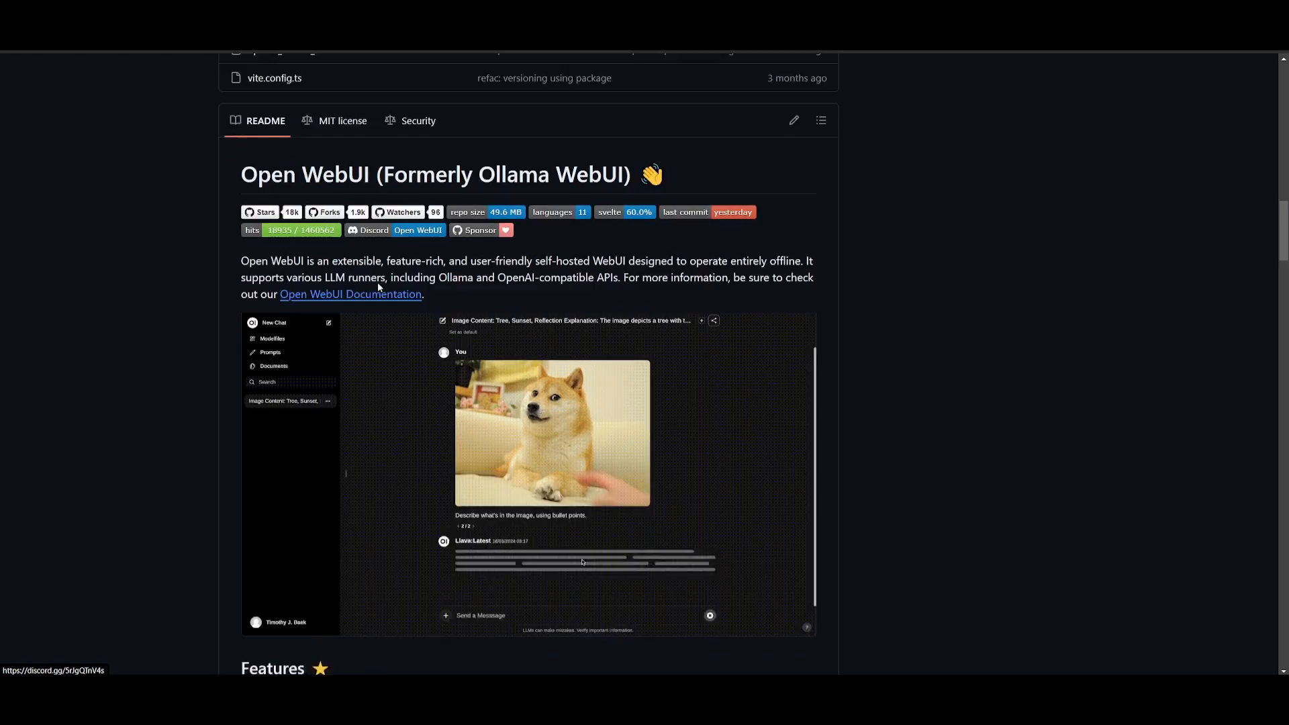
pyautogui.scroll(-2, 302, 282)
pyautogui.scroll(-2, 258, 228)
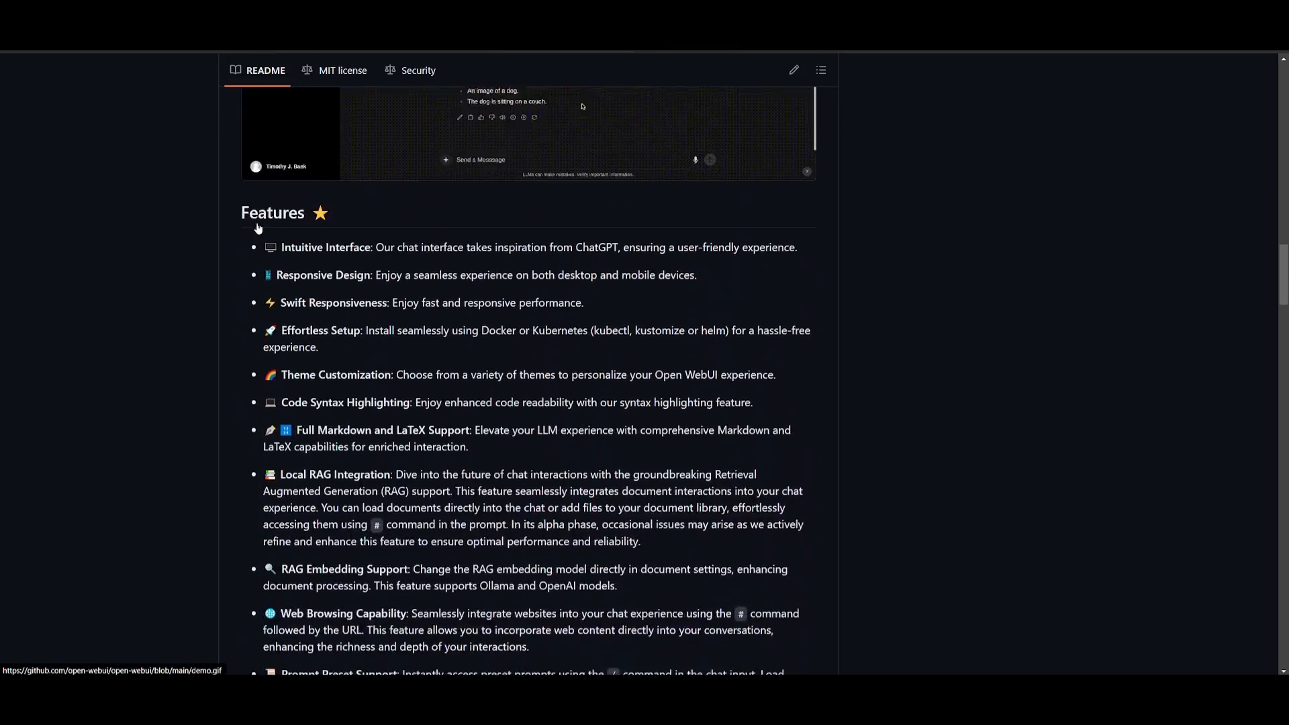
pyautogui.scroll(-1, 258, 228)
pyautogui.scroll(-1, 258, 228)
pyautogui.scroll(-1, 256, 233)
pyautogui.scroll(-2, 256, 233)
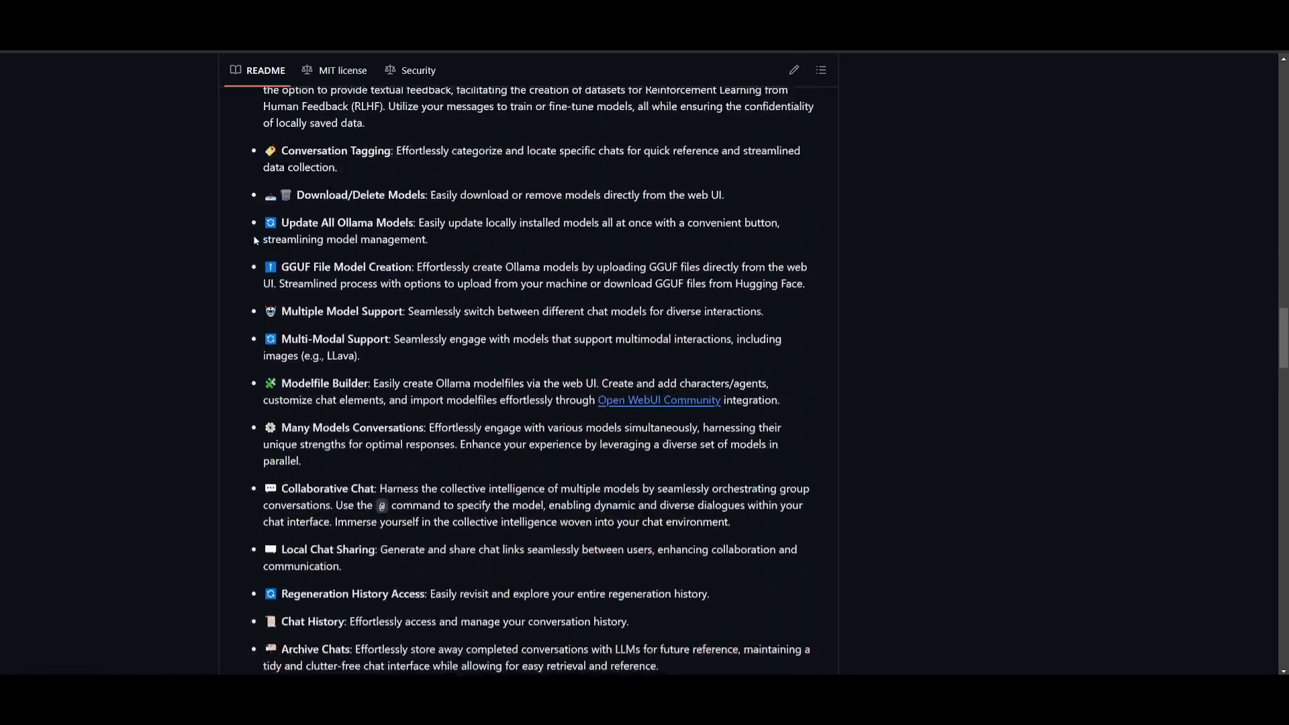
pyautogui.scroll(-2, 253, 234)
pyautogui.scroll(-3, 235, 200)
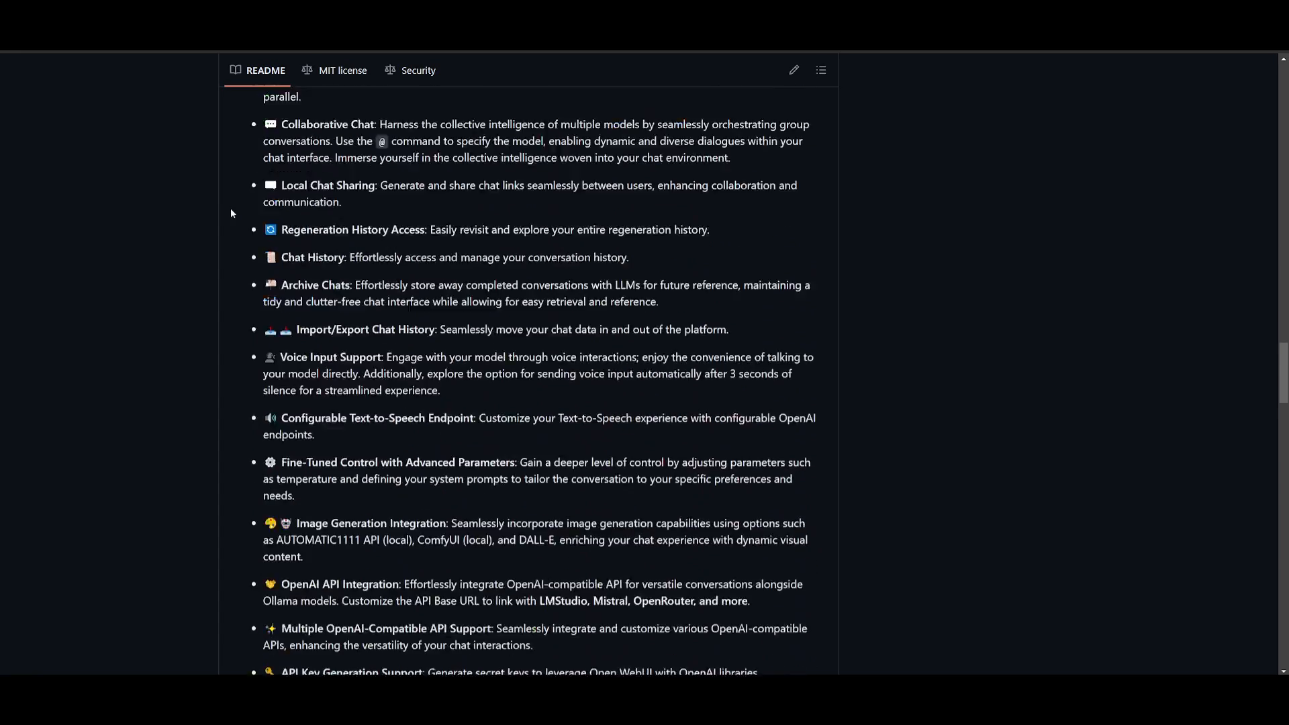
pyautogui.scroll(-2, 230, 208)
pyautogui.scroll(-2, 236, 209)
pyautogui.scroll(-1, 522, 304)
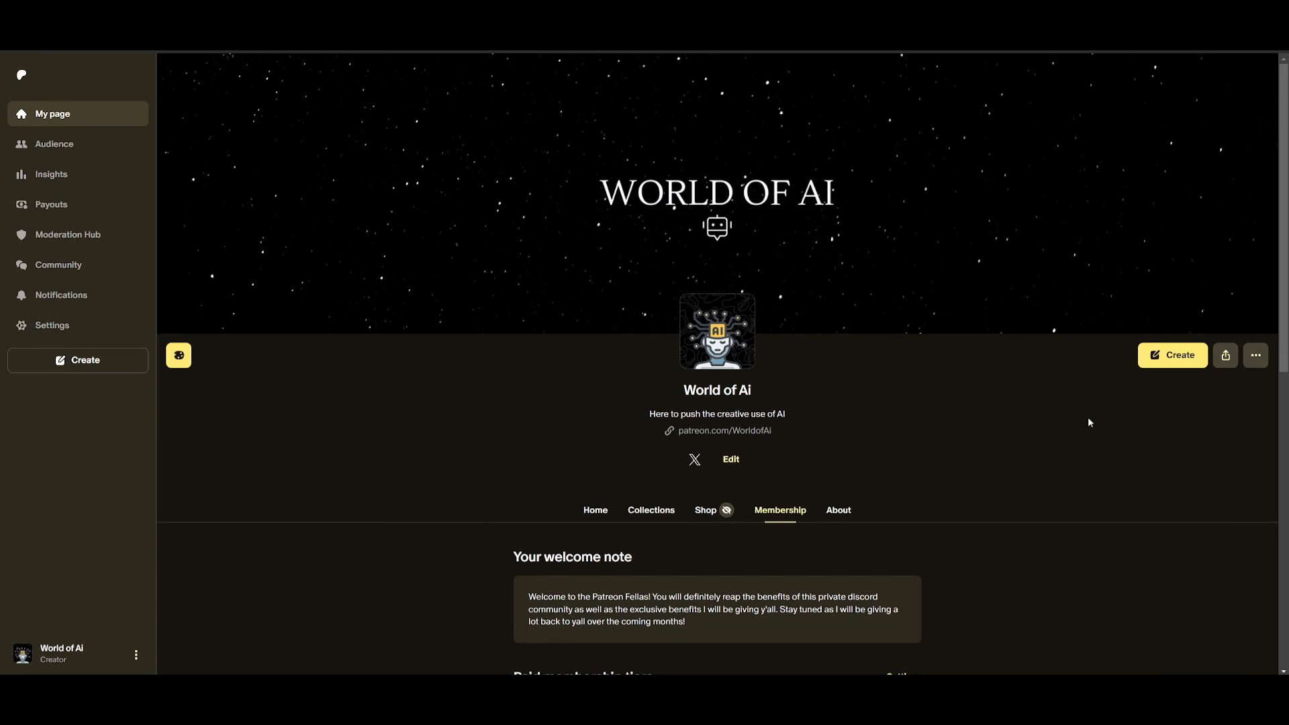
pyautogui.scroll(-3, 1087, 417)
pyautogui.scroll(-3, 1066, 424)
pyautogui.scroll(-2, 973, 373)
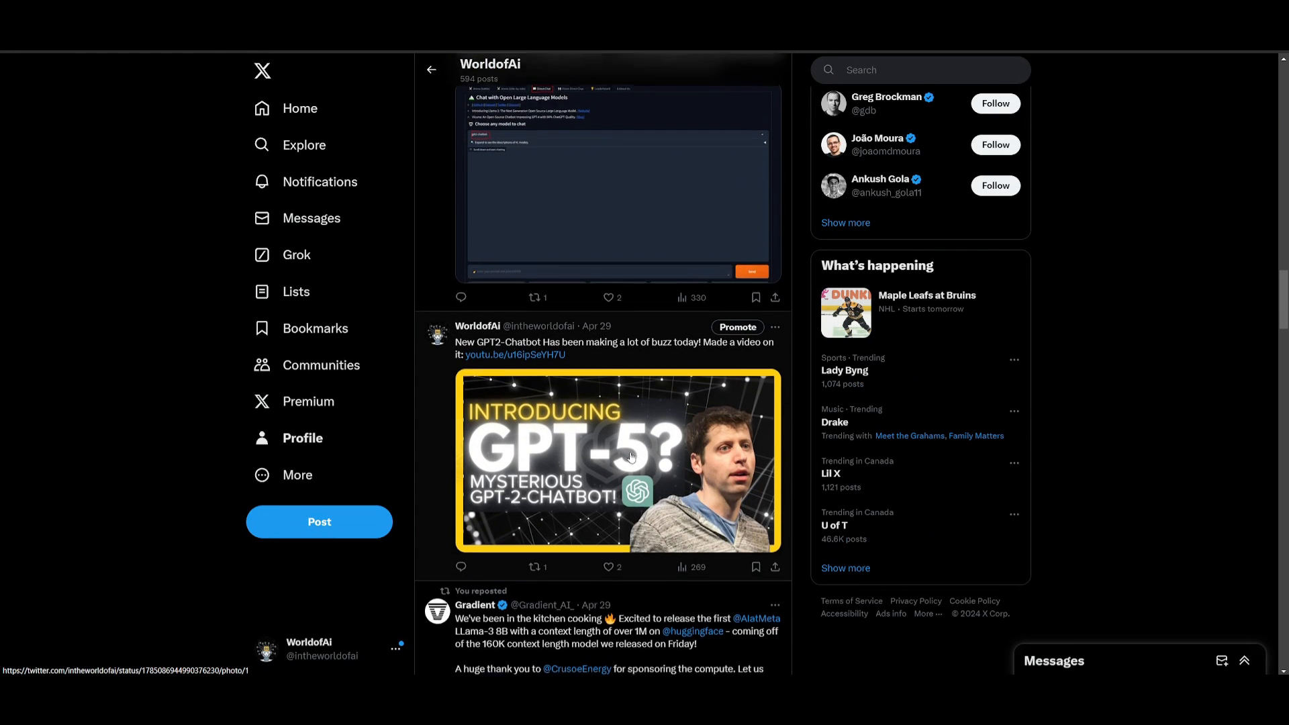
pyautogui.scroll(-3, 598, 441)
pyautogui.scroll(-4, 598, 440)
pyautogui.scroll(-3, 583, 403)
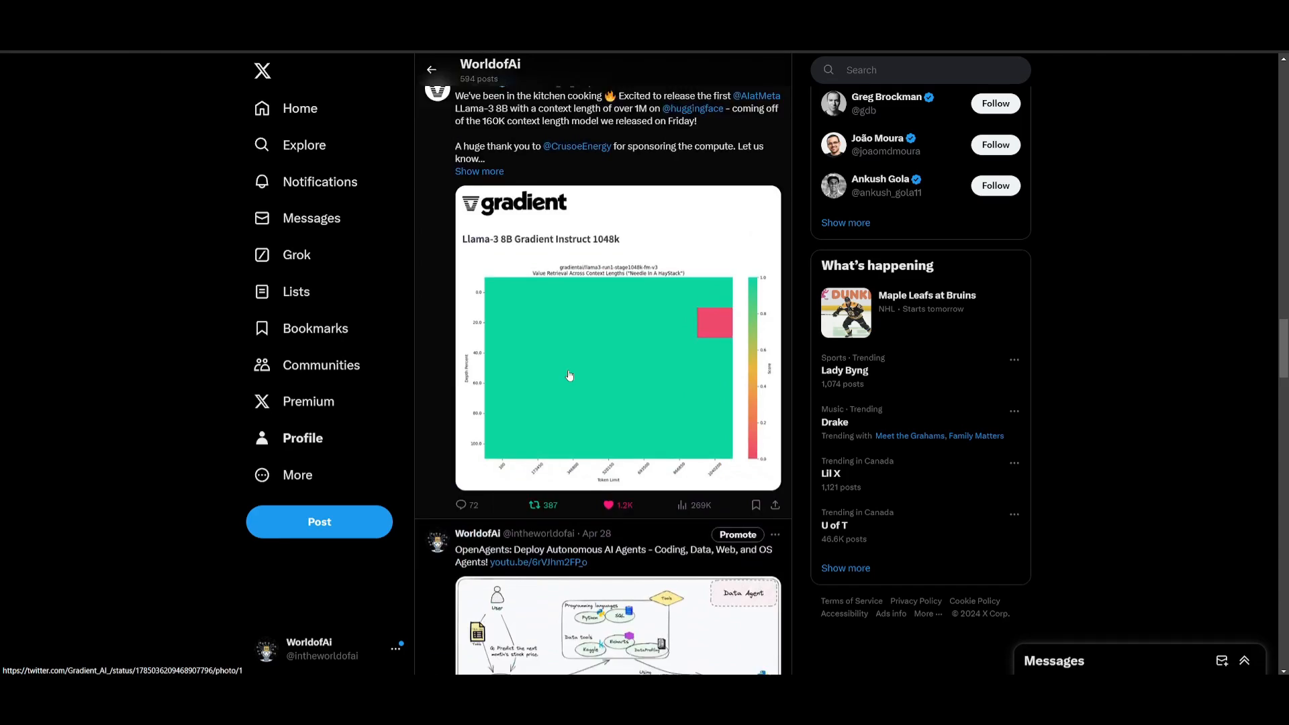
pyautogui.scroll(-4, 569, 374)
pyautogui.scroll(-4, 569, 374)
pyautogui.scroll(-4, 569, 374)
pyautogui.scroll(-3, 569, 373)
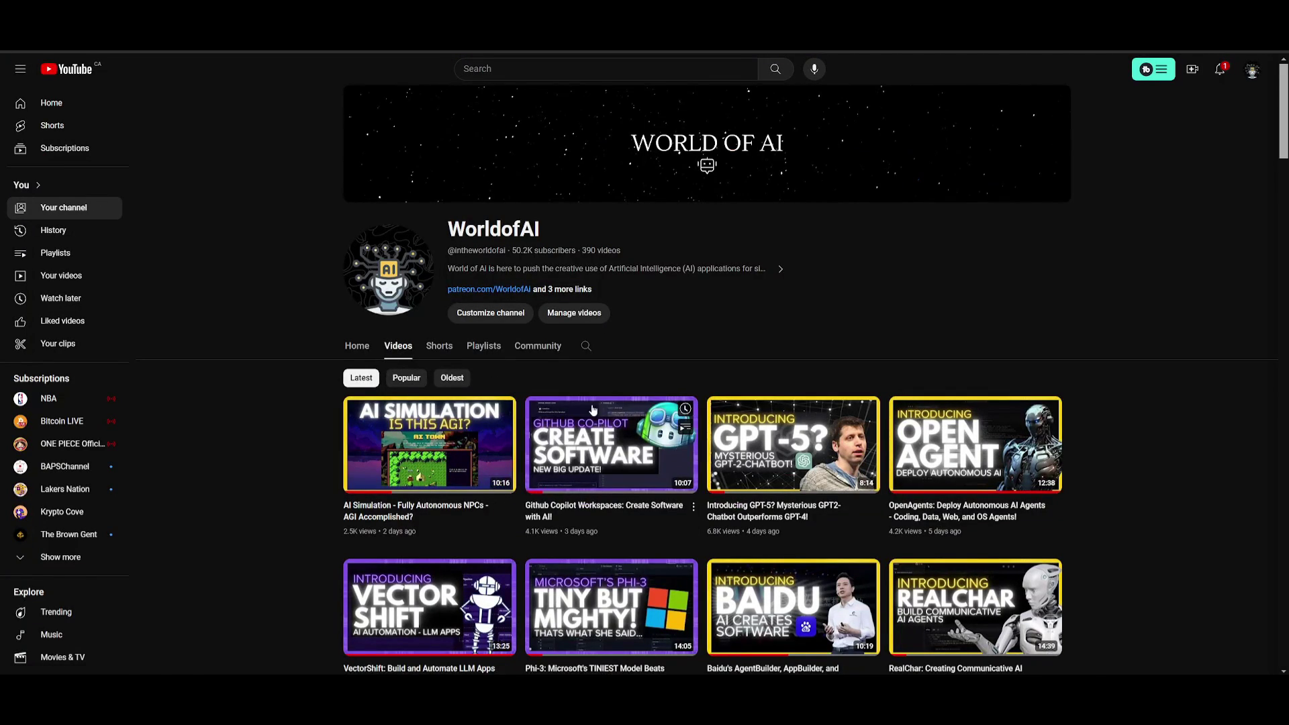
pyautogui.scroll(-2, 580, 400)
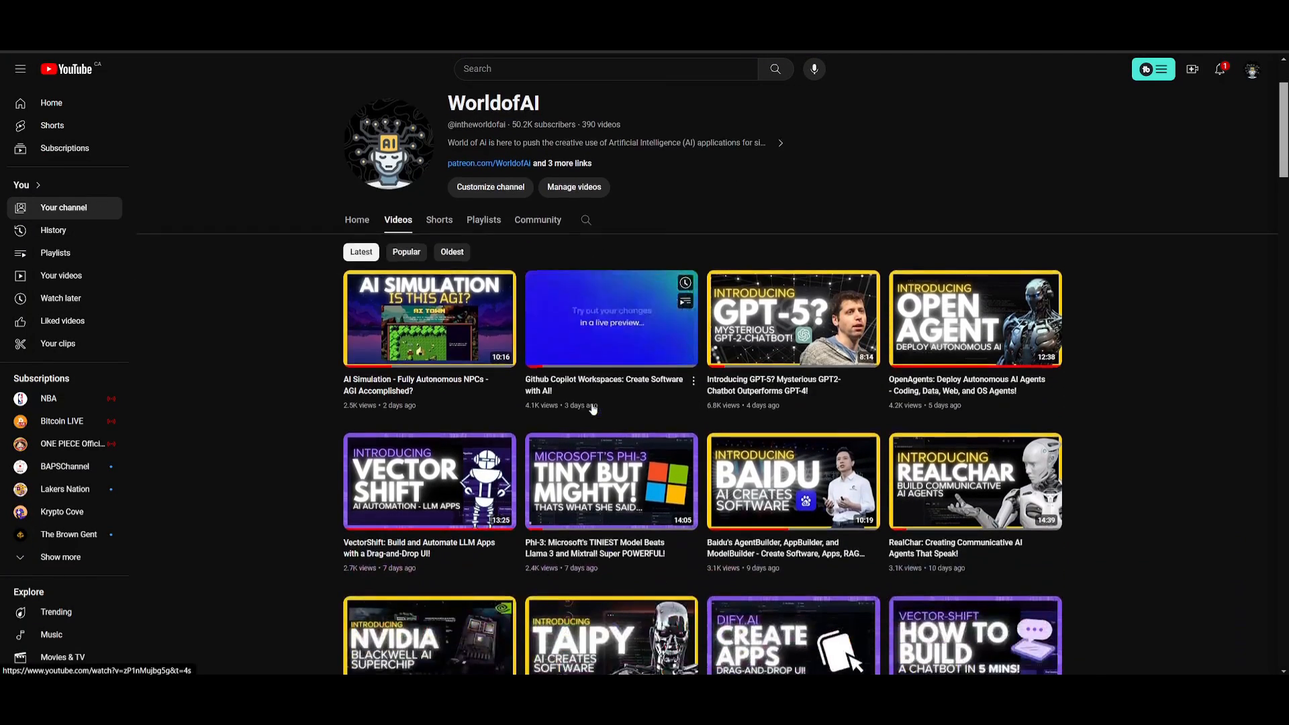
pyautogui.scroll(-3, 580, 401)
pyautogui.scroll(-3, 580, 401)
pyautogui.scroll(-2, 580, 401)
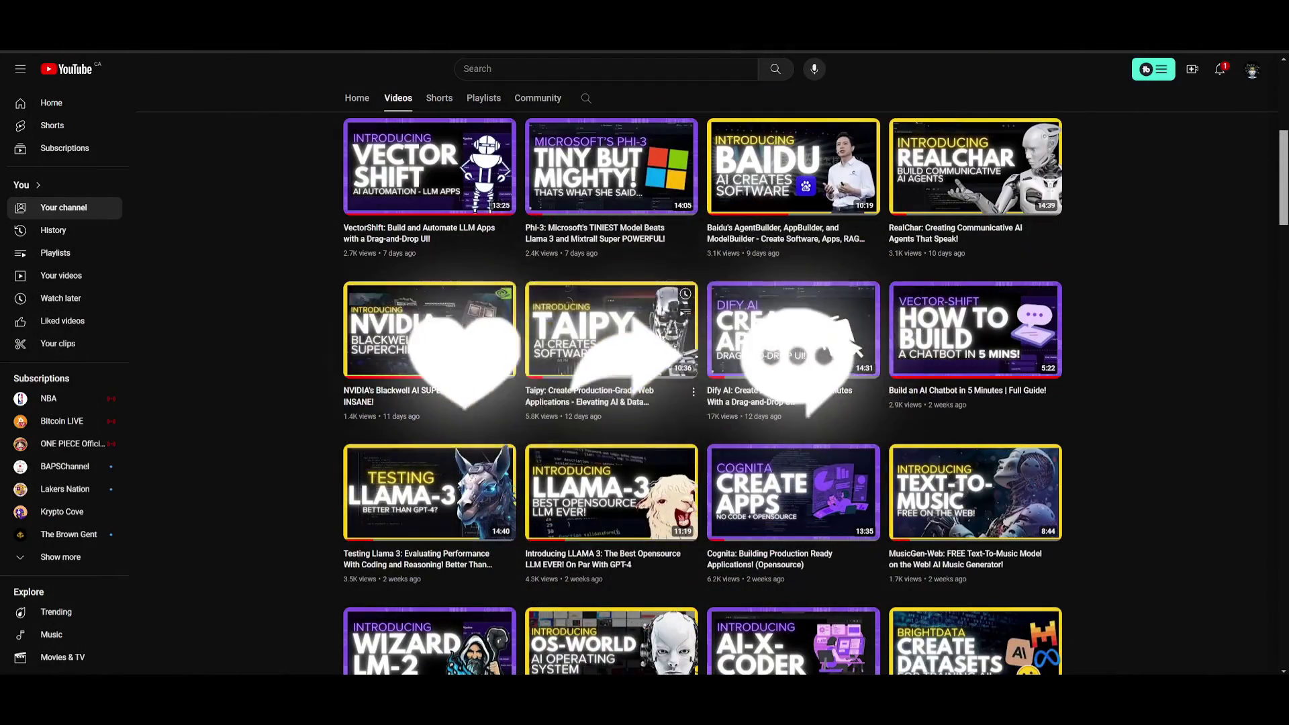
pyautogui.scroll(-3, 768, 463)
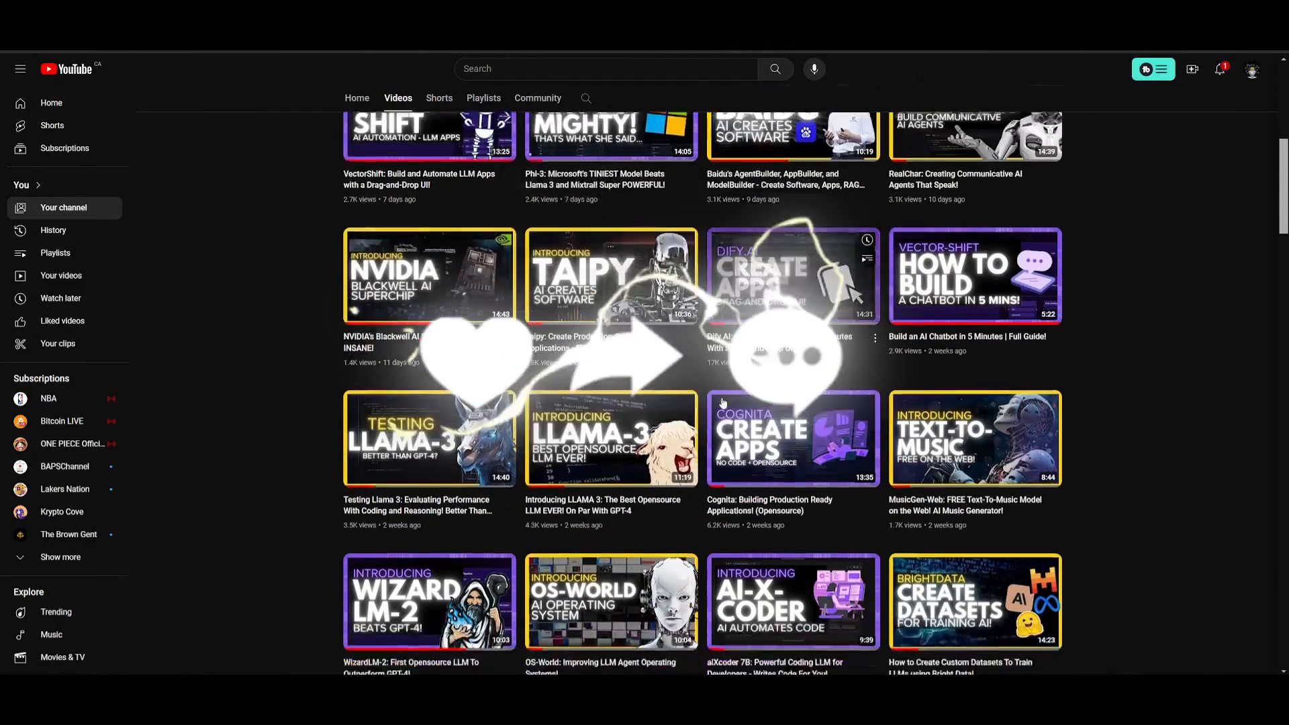
pyautogui.scroll(-3, 723, 403)
pyautogui.scroll(-2, 723, 403)
pyautogui.scroll(-3, 724, 403)
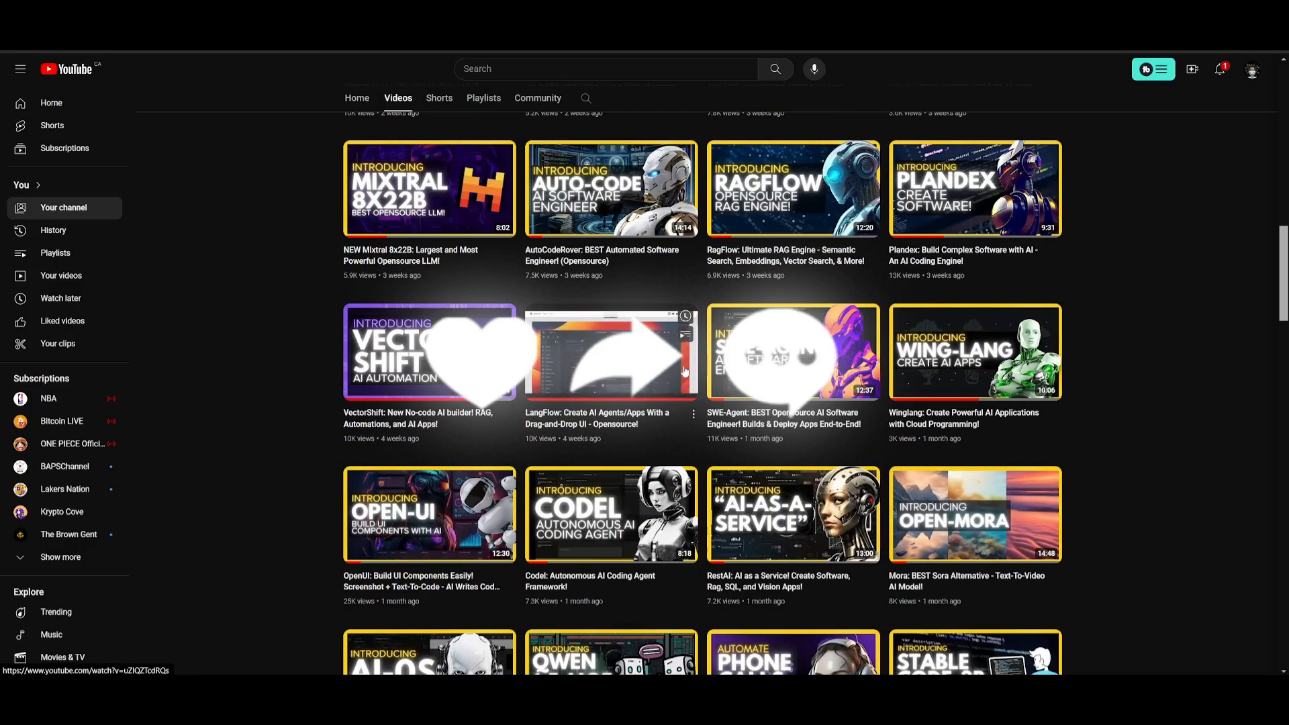
pyautogui.scroll(-2, 206, 497)
pyautogui.scroll(-3, 206, 498)
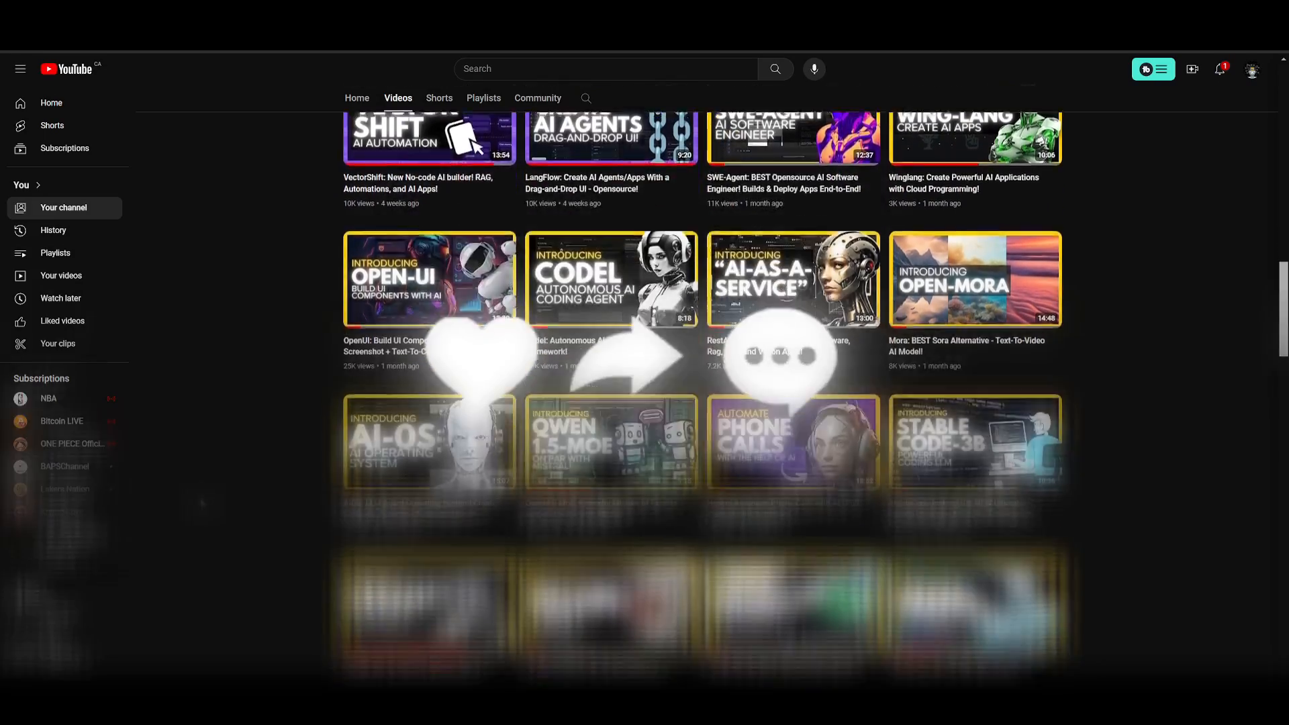
pyautogui.scroll(-2, 205, 498)
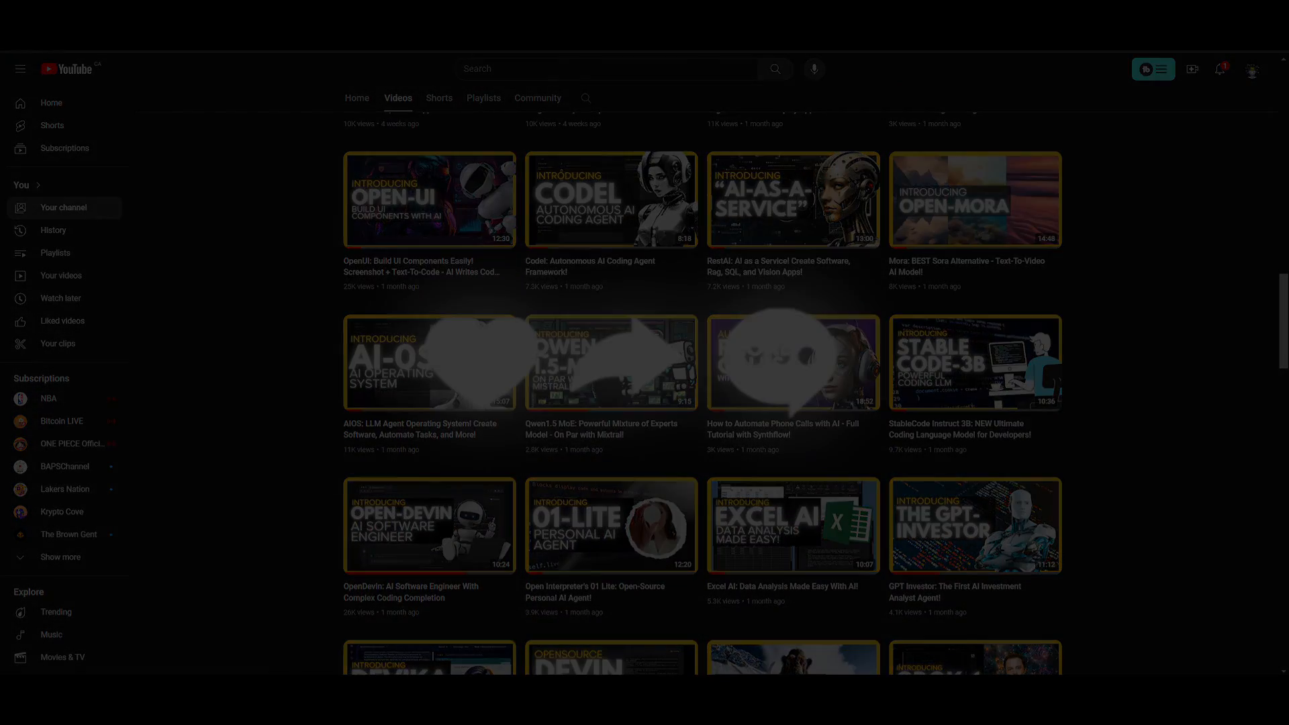